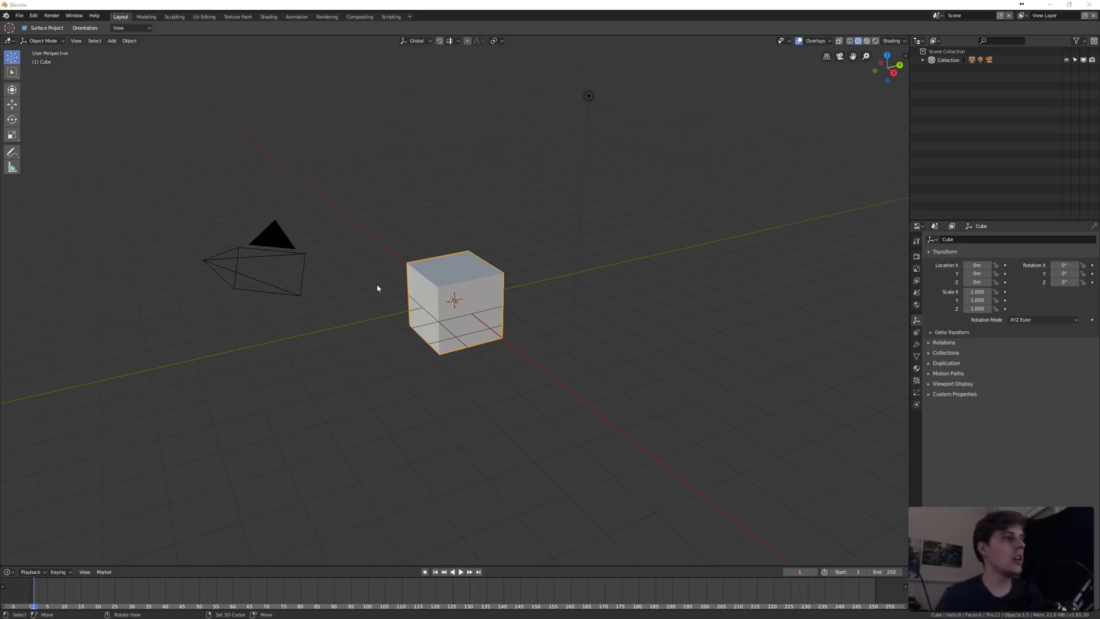
middle_click_drag(425, 218, 439, 221)
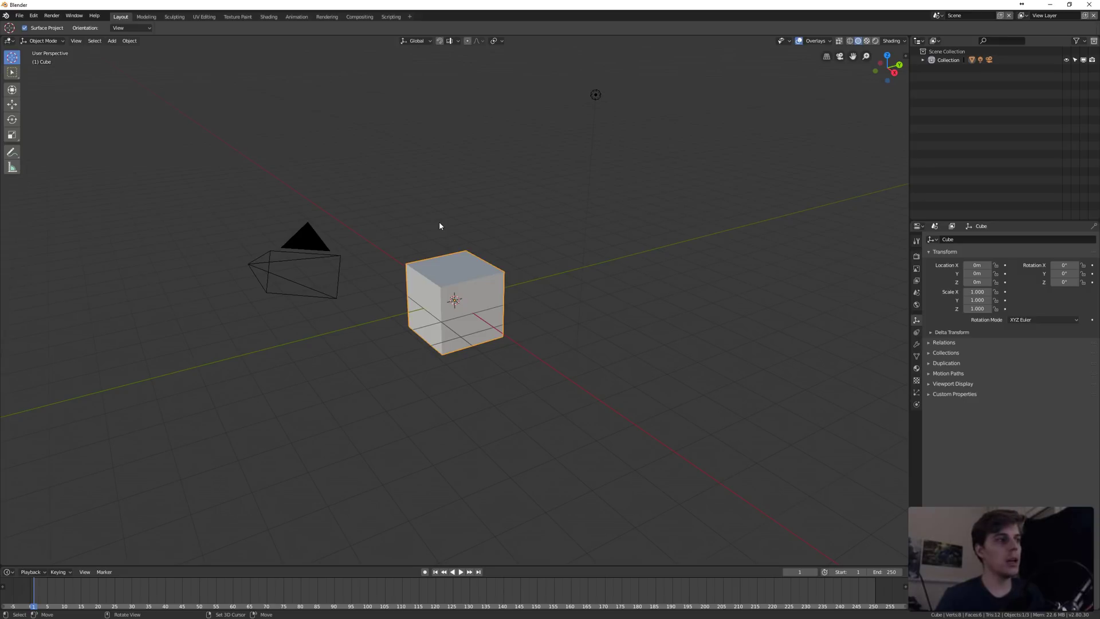
middle_click_drag(449, 226, 469, 287)
key("Tab")
scroll(452, 312, "down", 2)
scroll(460, 297, "down", 3)
scroll(459, 297, "up", 6)
right_click(468, 287)
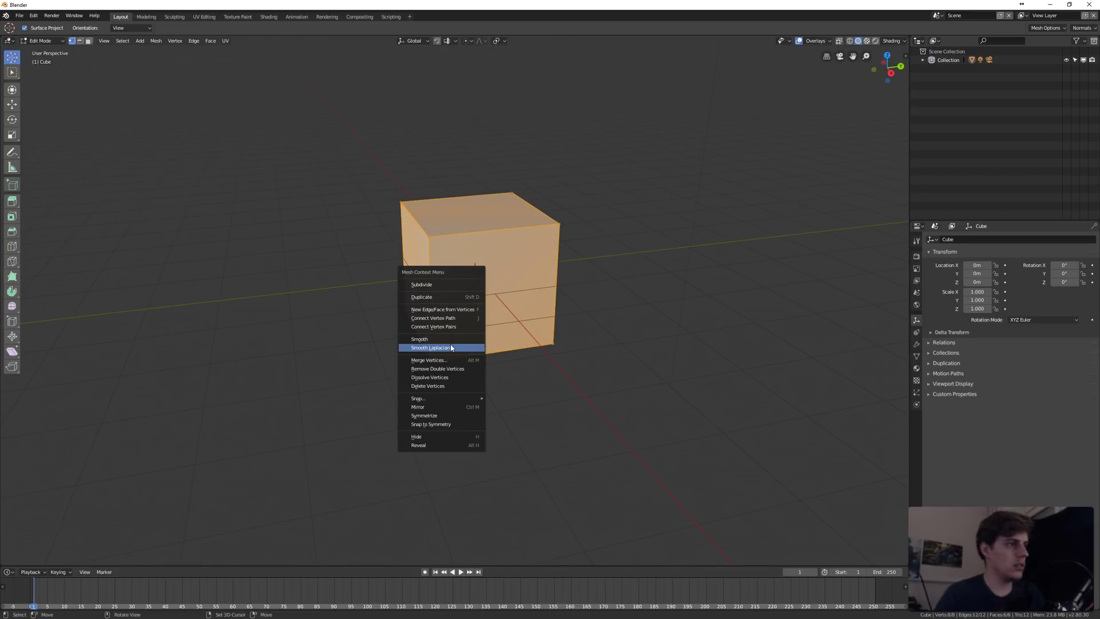
middle_click_drag(522, 271, 532, 284)
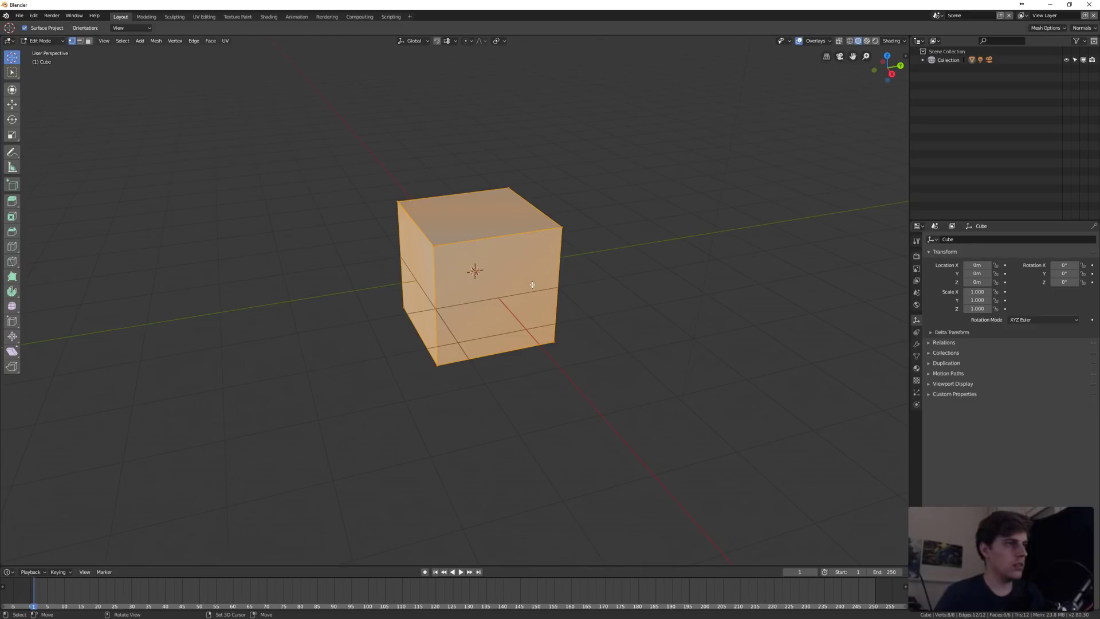
right_click(533, 285)
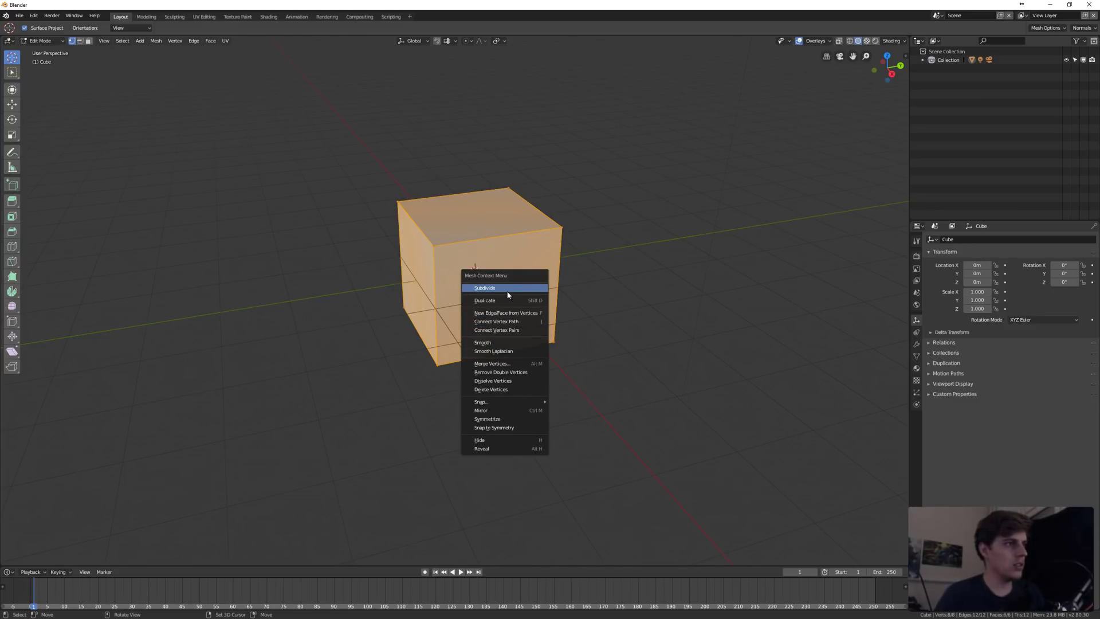
middle_click_drag(491, 299, 495, 299)
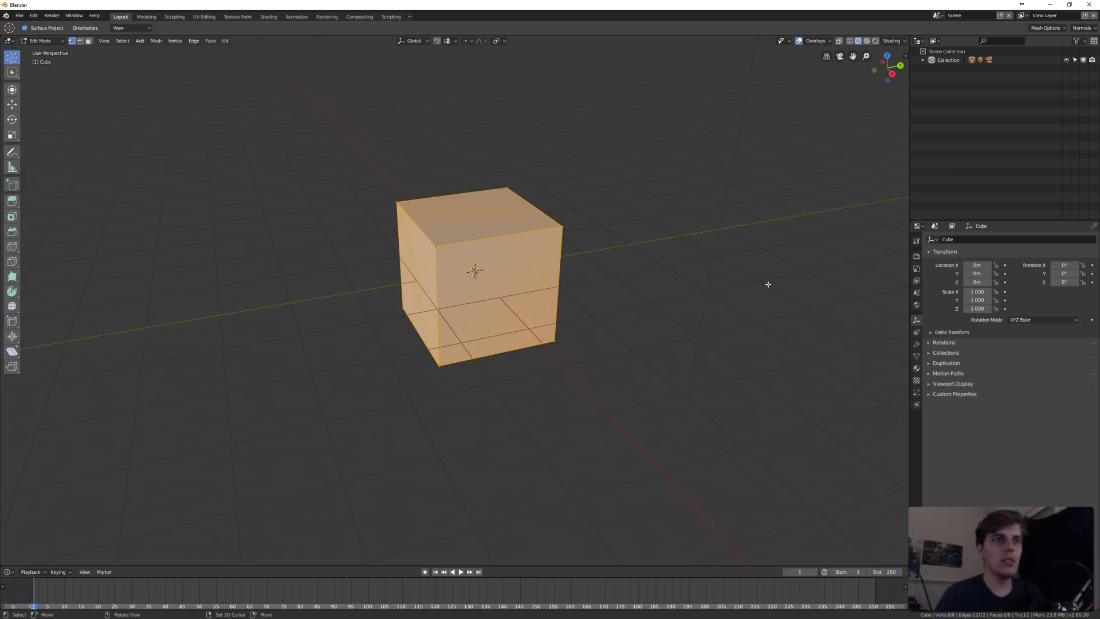
Add a Subdivision Surface modifier to the cube and set its viewport subdivisions to 2
left_click(919, 346)
left_click(944, 240)
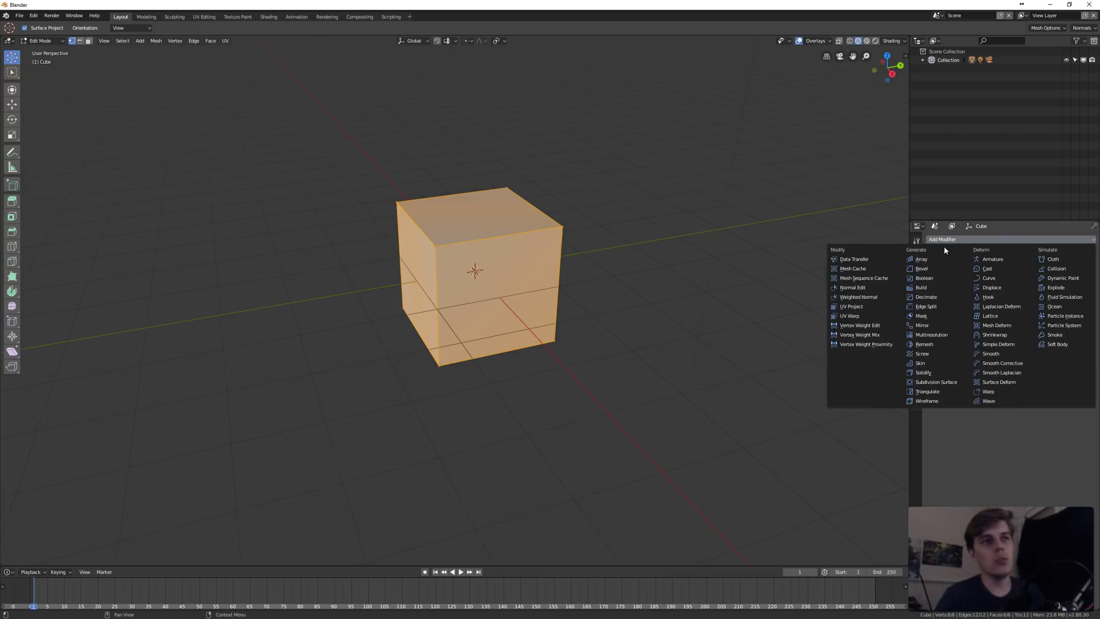
left_click(929, 385)
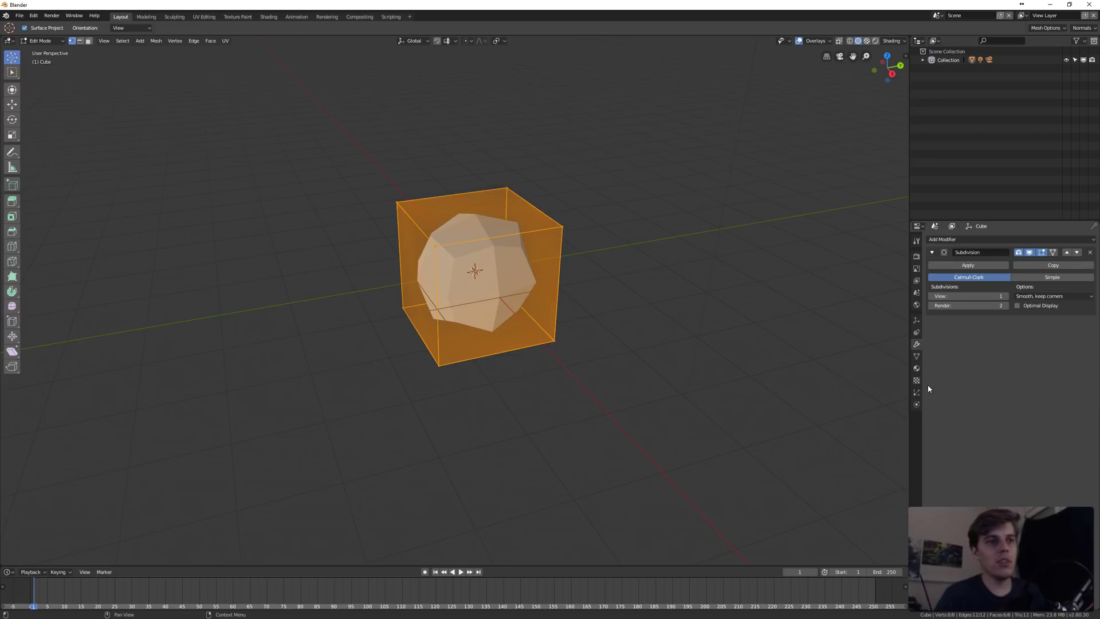
left_click(1004, 296)
Return to Object Mode, raise the viewport subdivisions to 3 and apply the Subdivision modifier
key("ctrl+Tab")
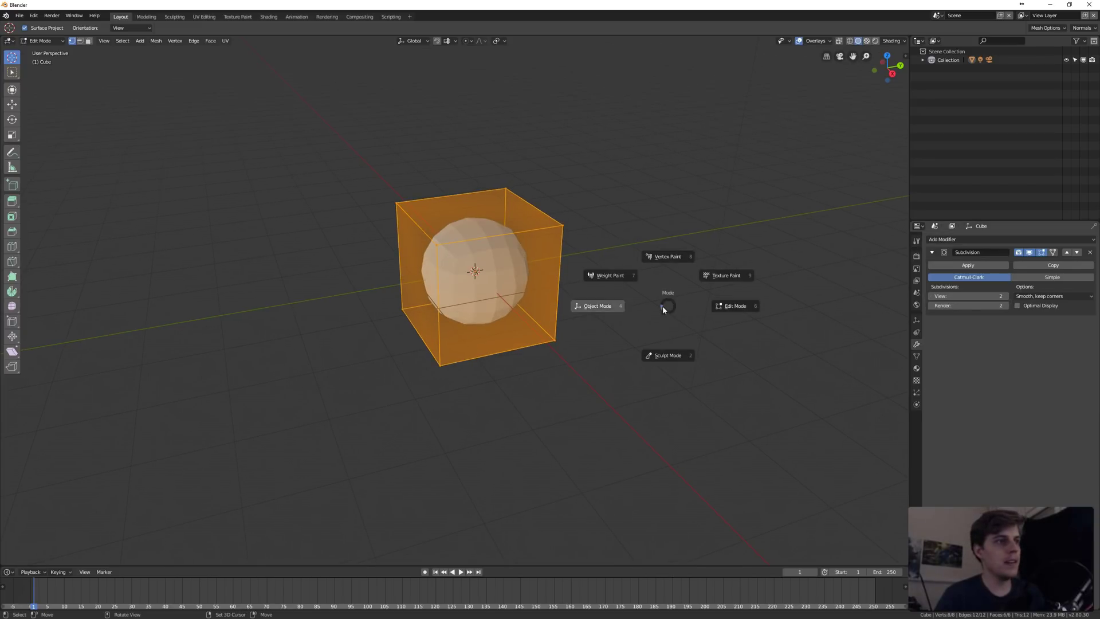
left_click(630, 302)
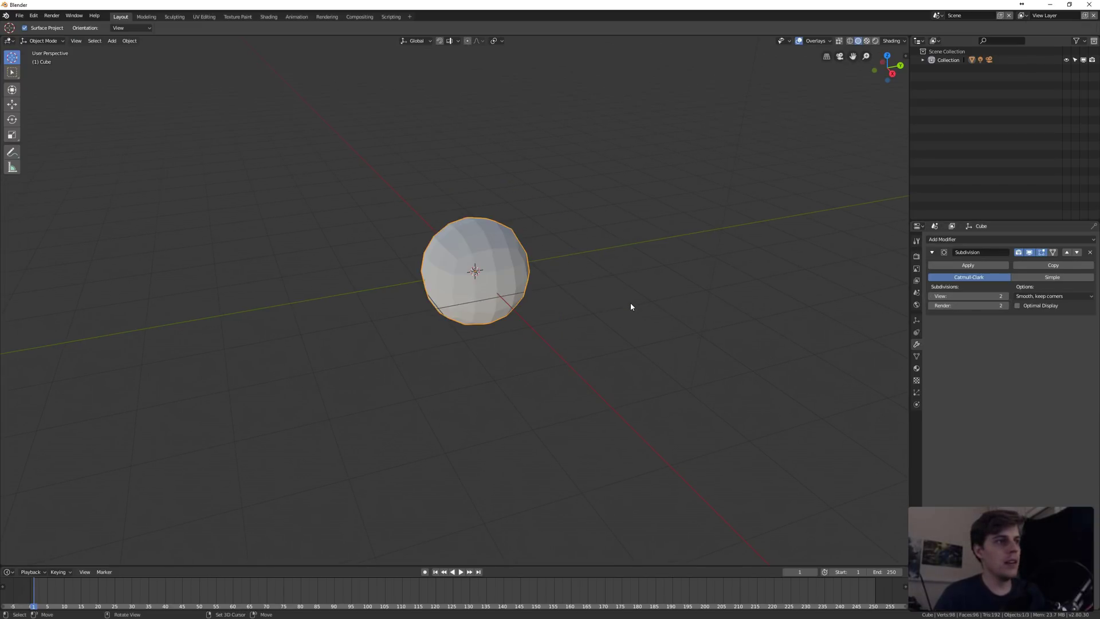
left_click(1004, 297)
left_click(968, 265)
Shade the subdivided cube smooth
middle_click_drag(528, 282, 531, 278)
key("w")
left_click(492, 281)
Try MatCap lighting and a different Studio light preset in the viewport shading
left_click(895, 43)
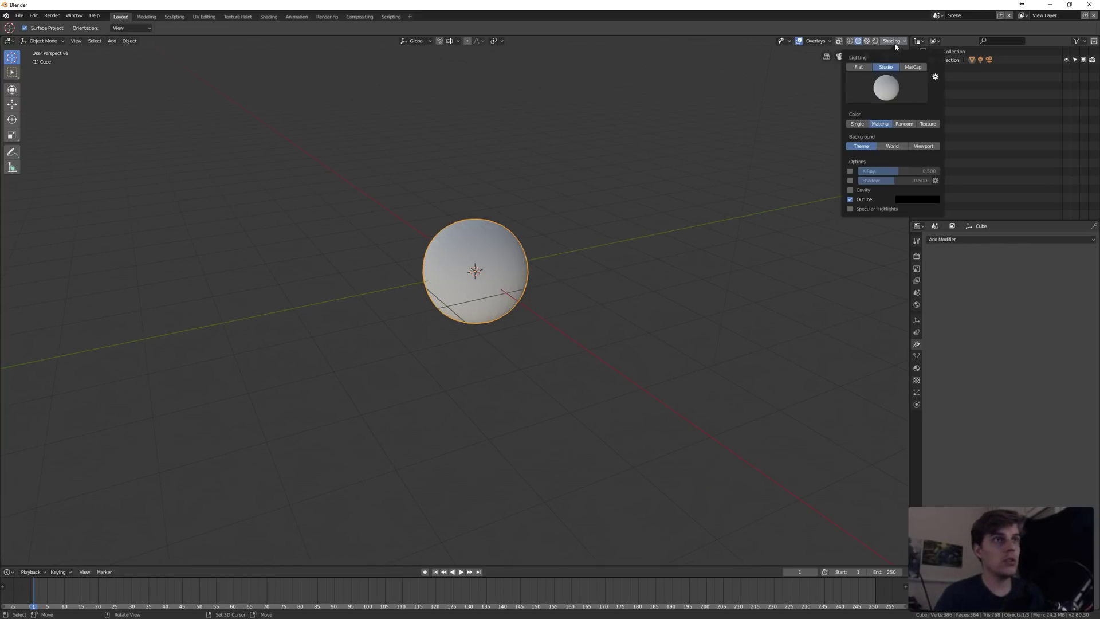
left_click(913, 67)
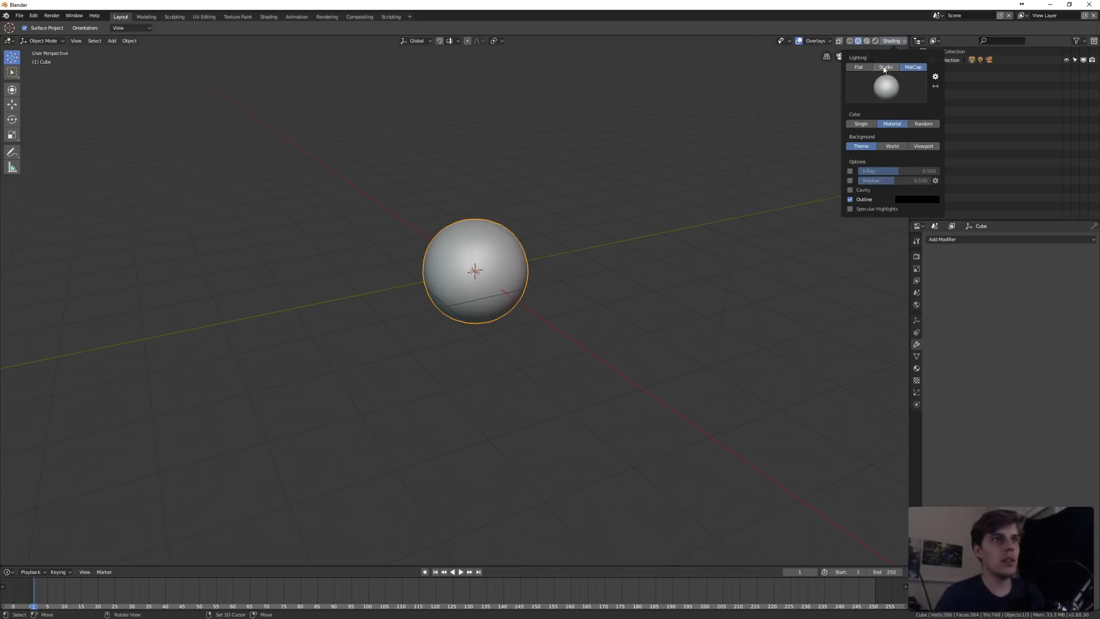
left_click(885, 67)
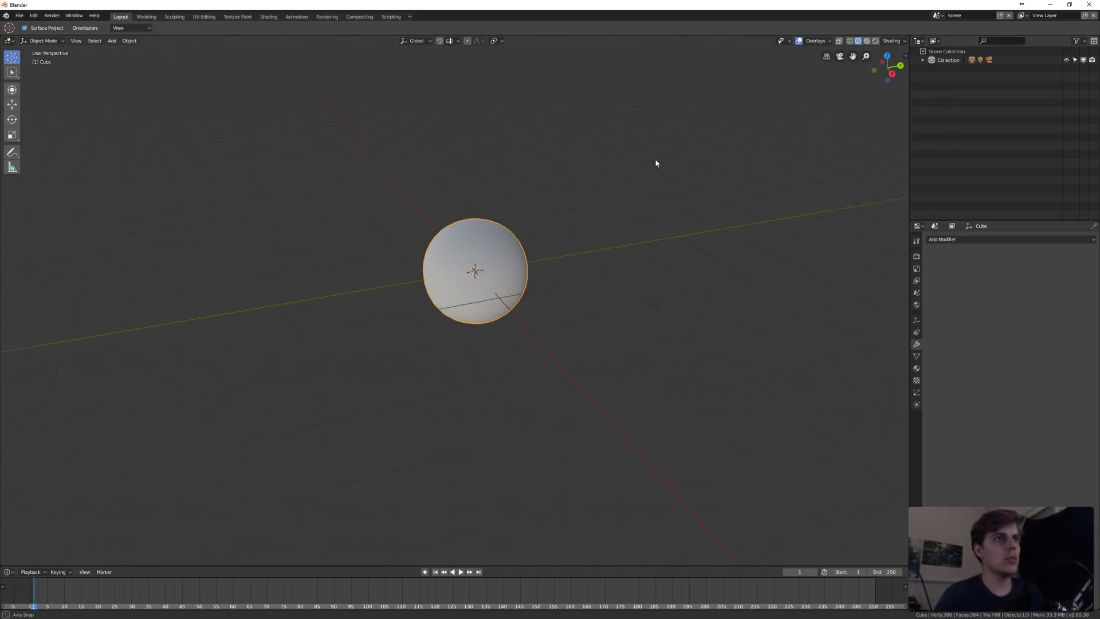
left_click(894, 40)
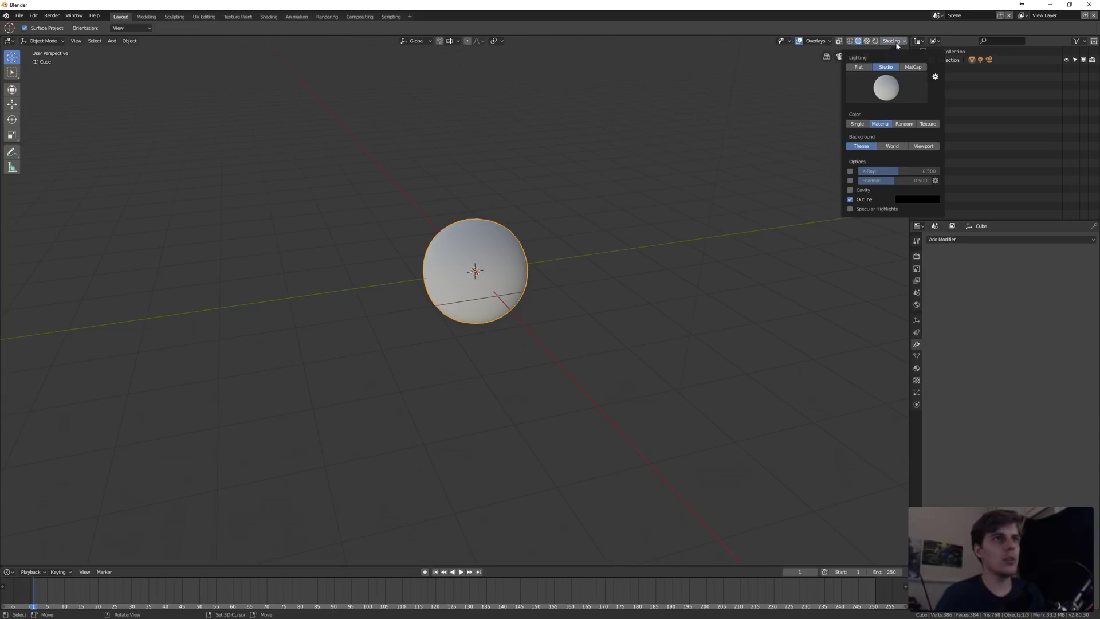
left_click(884, 91)
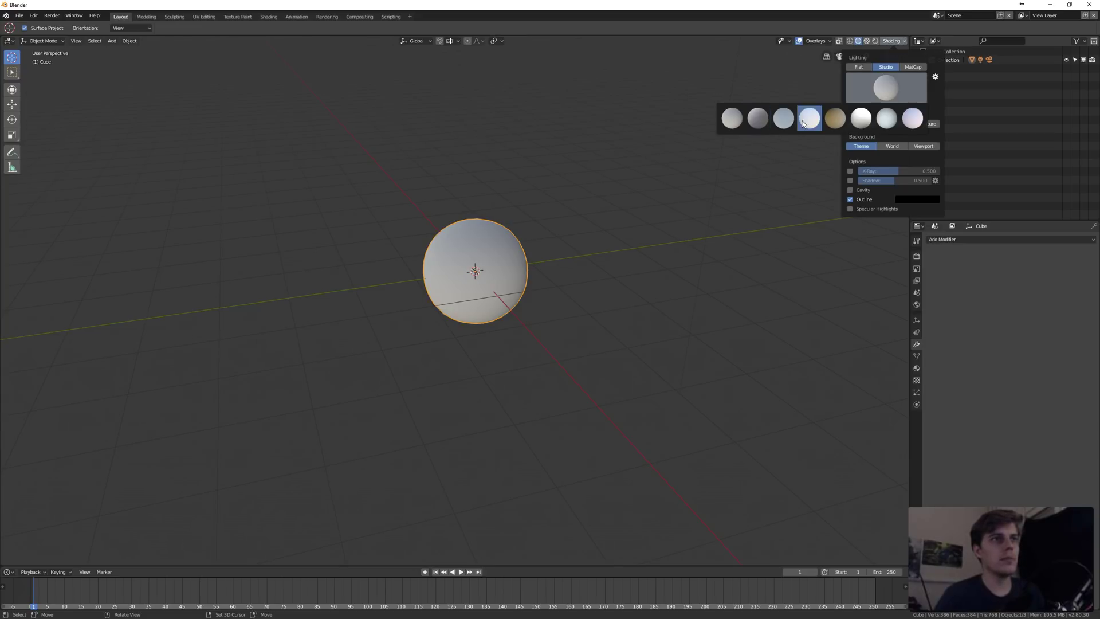
left_click(760, 122)
mouse_move(562, 180)
middle_mouse_down()
mouse_move(628, 171)
mouse_move(546, 179)
middle_mouse_up()
Set the viewport's solid shading lighting to MatCap and check the sphere under it
left_click(902, 41)
left_click(905, 65)
scroll(499, 210, "down", 1)
scroll(495, 218, "up", 2)
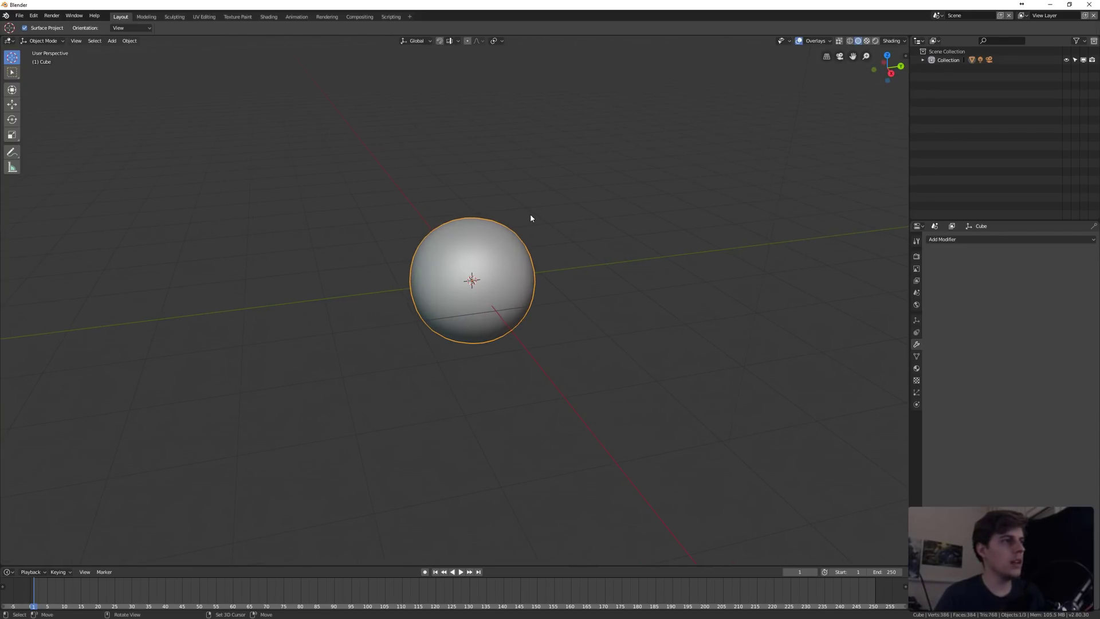
middle_click_drag(512, 227, 486, 241)
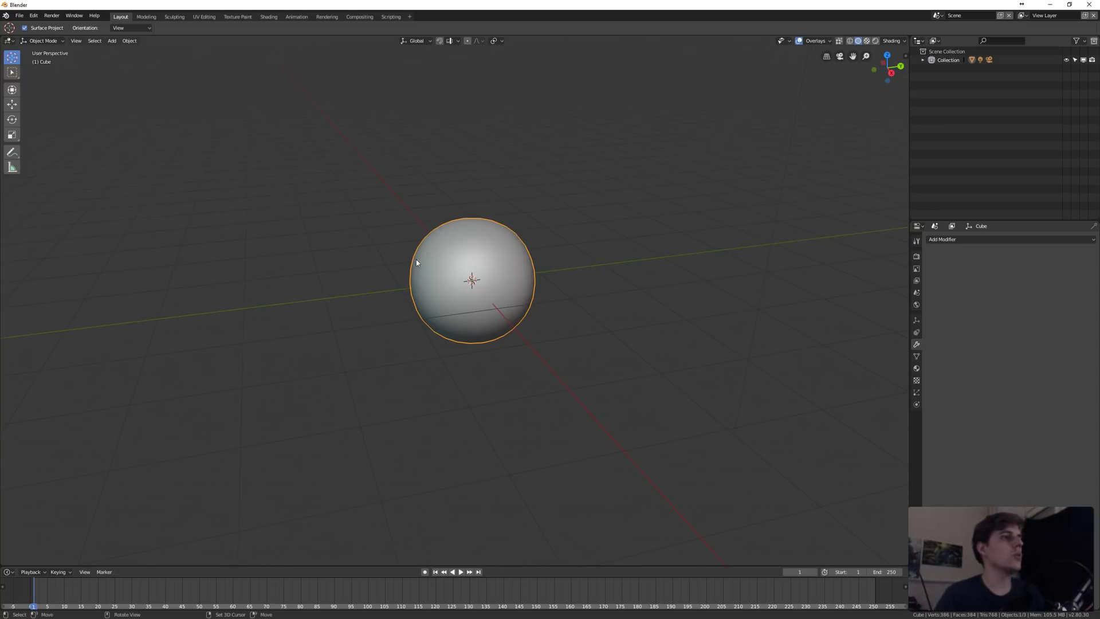
Add a blank Grease Pencil object at the sphere and switch it to Draw mode
key("shift+a")
mouse_move(552, 269)
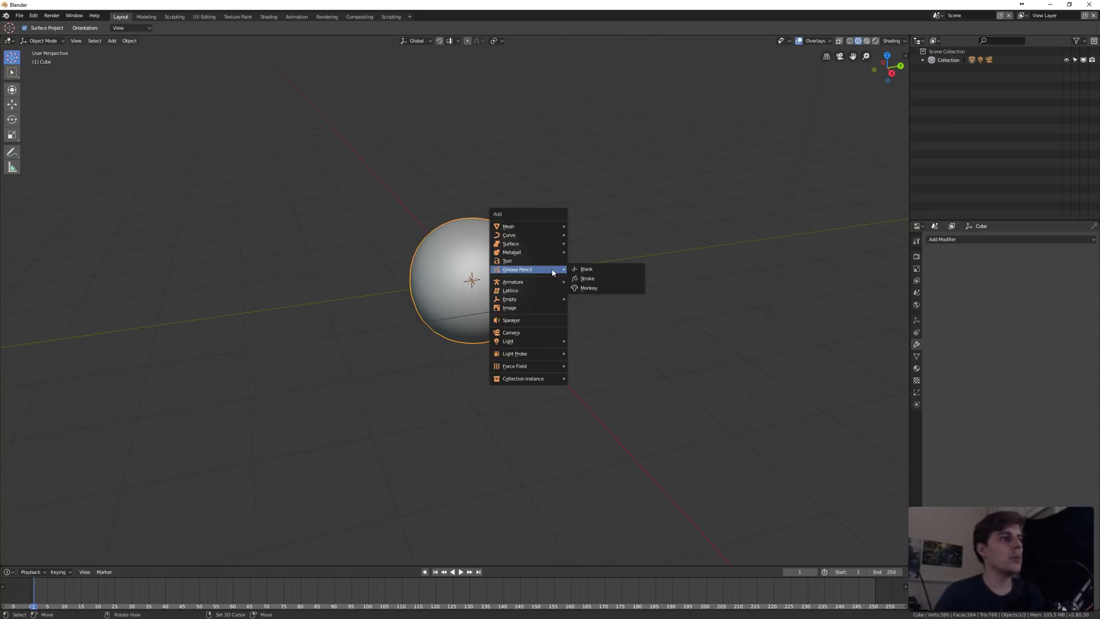
left_click(596, 269)
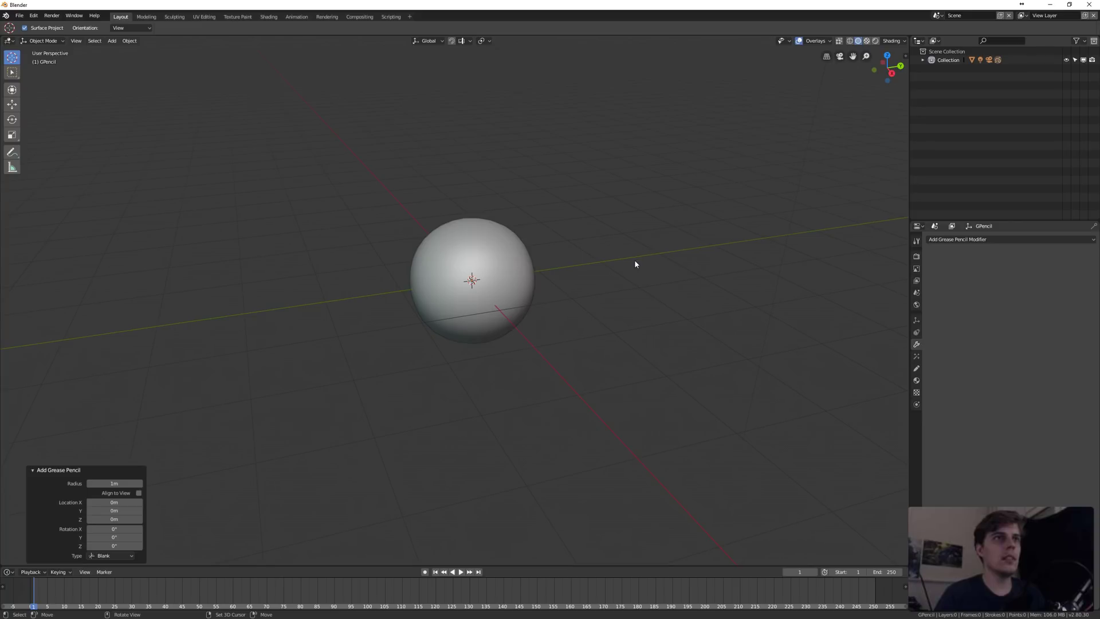
key("ctrl+Tab")
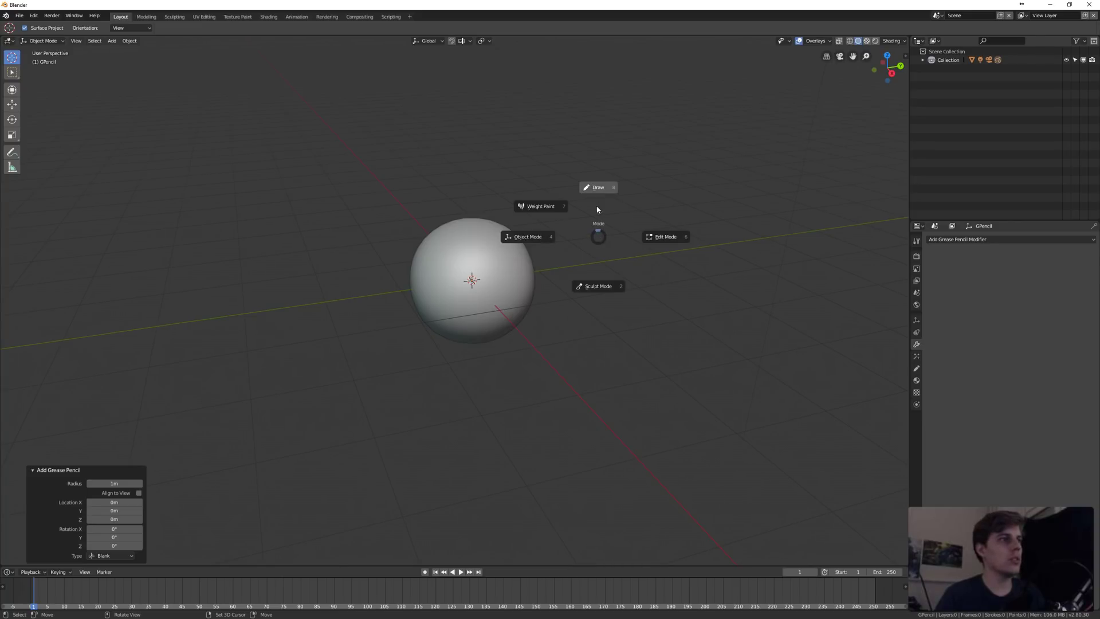
left_click(598, 191)
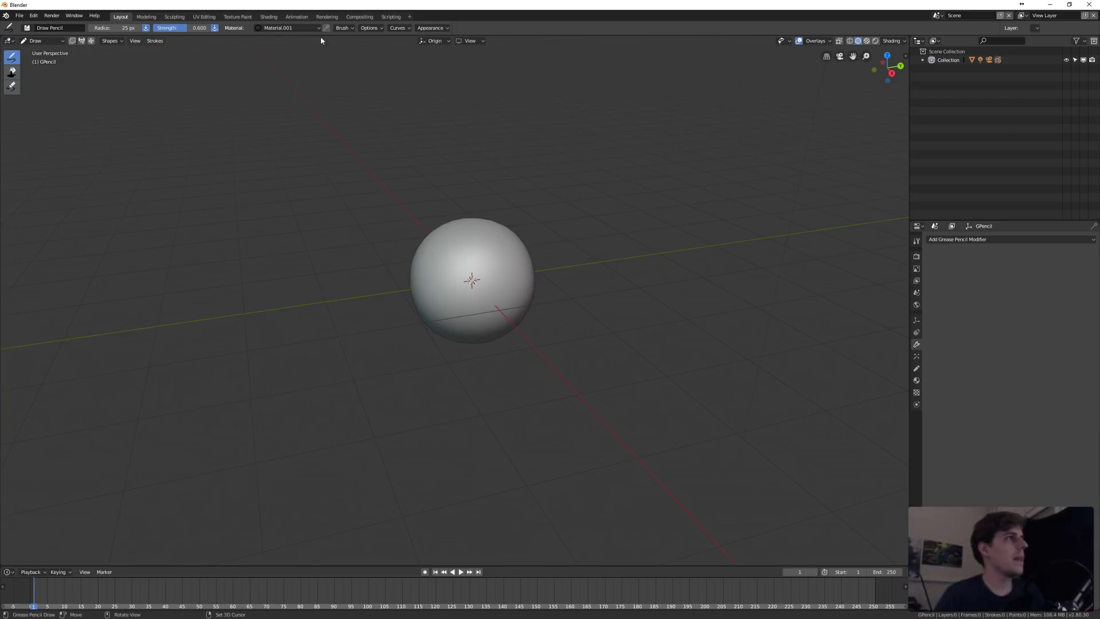
Set the Grease Pencil stroke placement to Surface
left_click(433, 42)
left_click(420, 85)
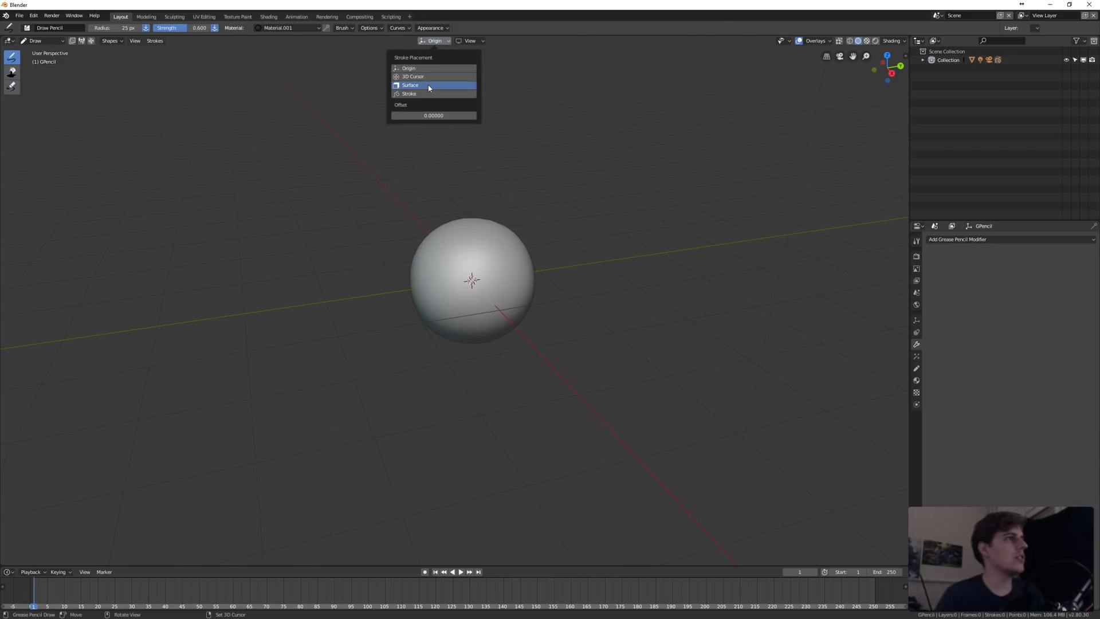
left_click_drag(431, 115, 433, 116)
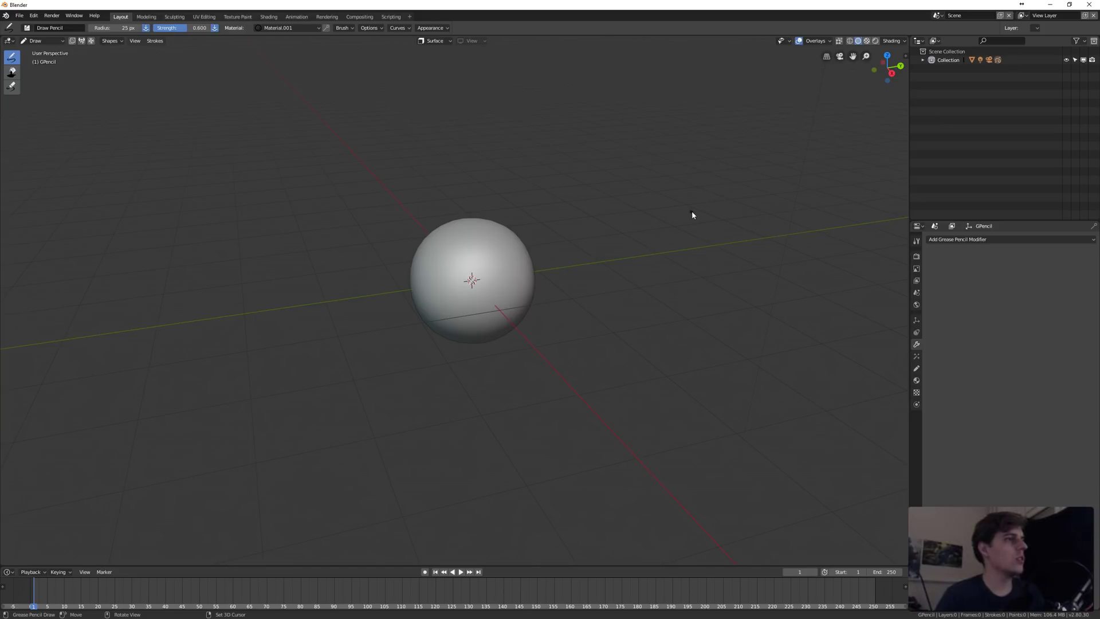
Draw one wavy S-shaped freehand stroke across the front of the sphere
left_click_drag(646, 272, 717, 253)
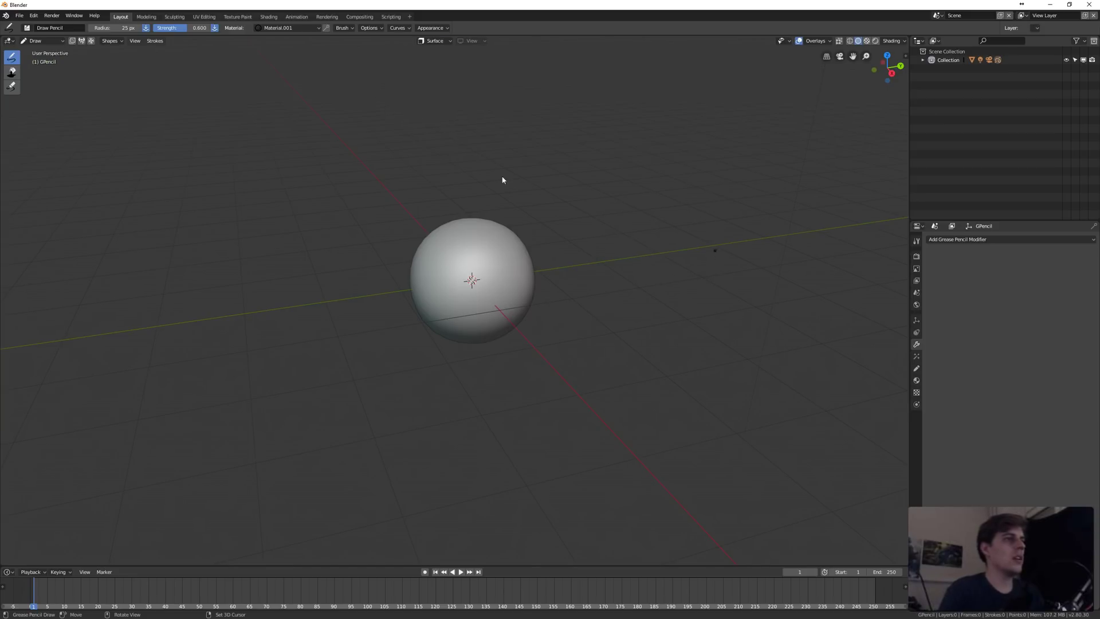
left_click_drag(456, 292, 485, 256)
mouse_move(487, 256)
middle_mouse_down()
mouse_move(559, 266)
mouse_move(622, 236)
mouse_move(550, 245)
mouse_move(508, 283)
mouse_move(513, 243)
mouse_move(503, 294)
mouse_move(442, 270)
mouse_move(489, 281)
middle_mouse_up()
scroll(501, 270, "up", 2)
scroll(499, 287, "up", 1)
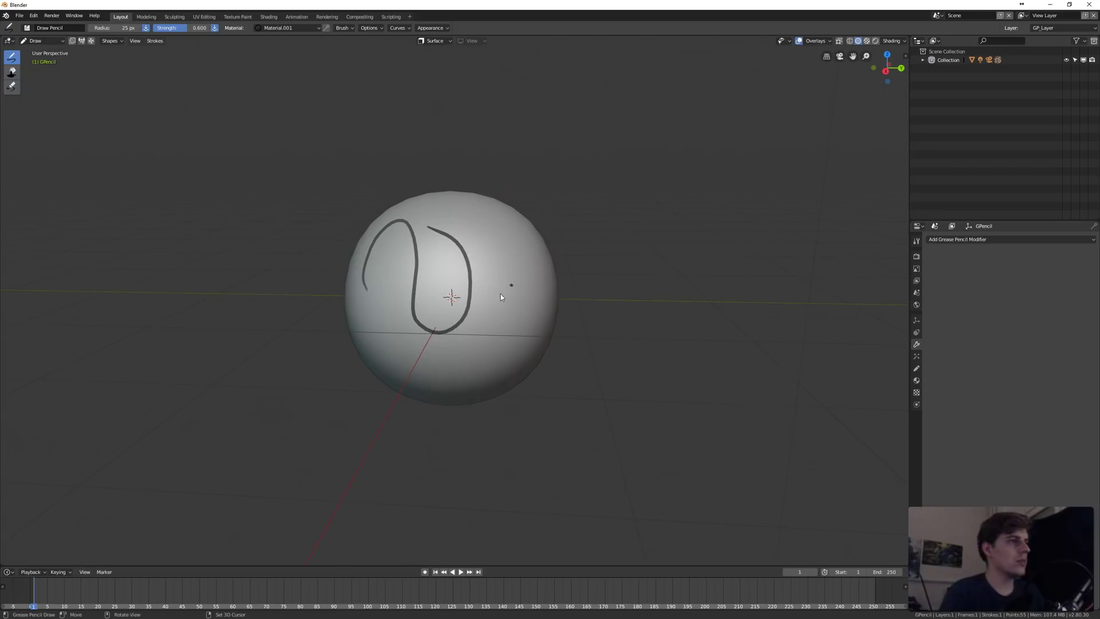
Switch the Grease Pencil object to Sculpt Mode
key("ctrl+Tab")
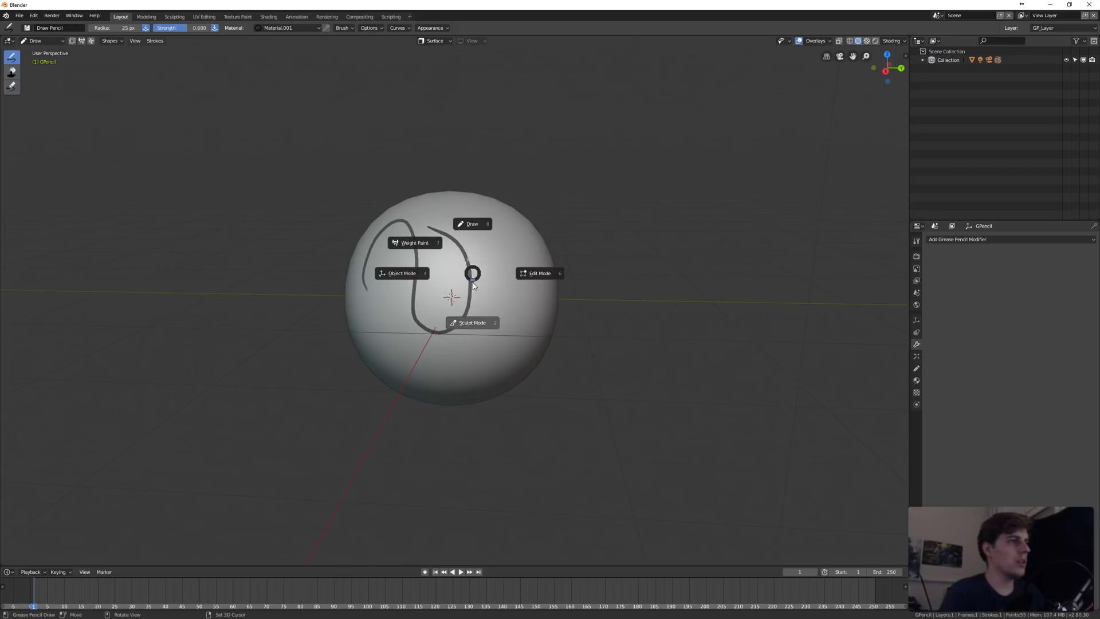
left_click(480, 324)
mouse_move(483, 280)
middle_mouse_down()
mouse_move(435, 275)
mouse_move(460, 280)
mouse_move(459, 247)
middle_mouse_up()
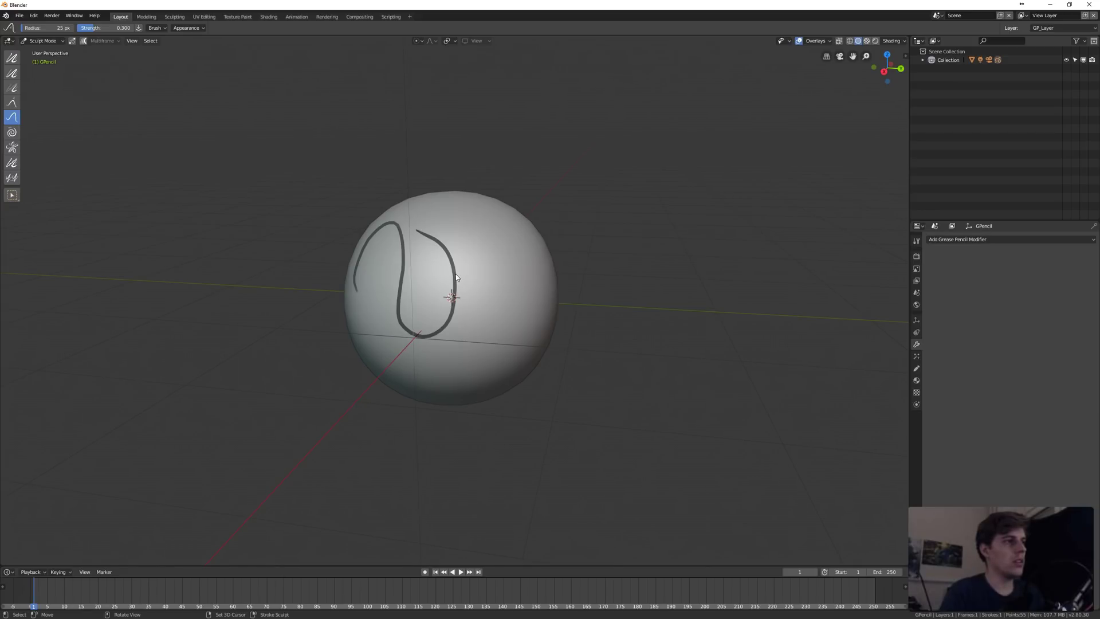
Try to move the whole stroke across the sphere with the Move operation, and undo the move
key("g")
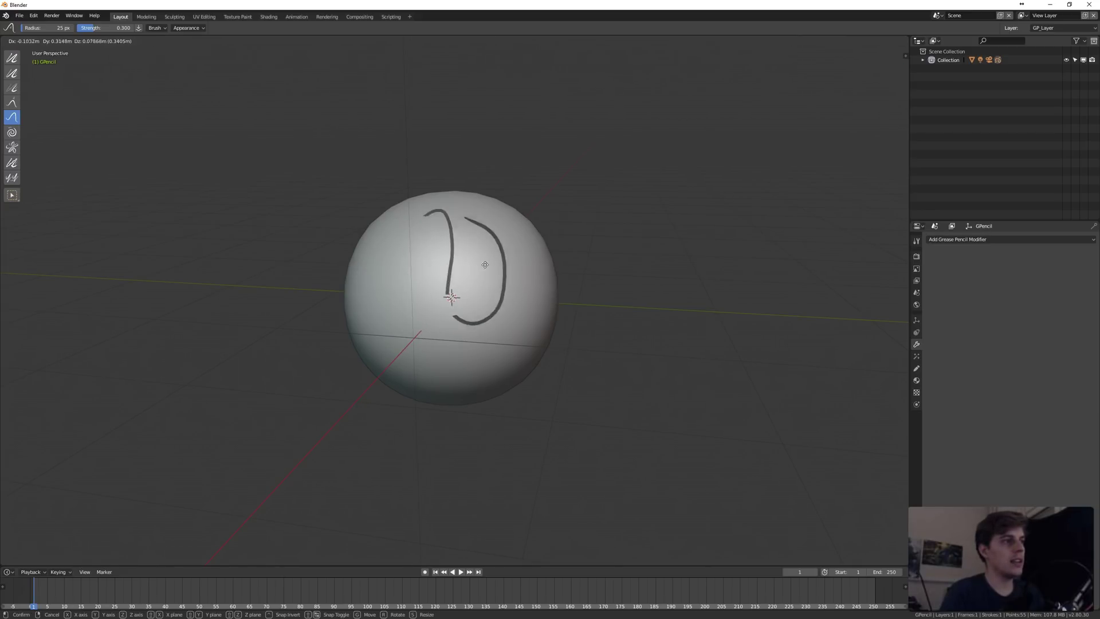
left_click(468, 258)
key("ctrl+z")
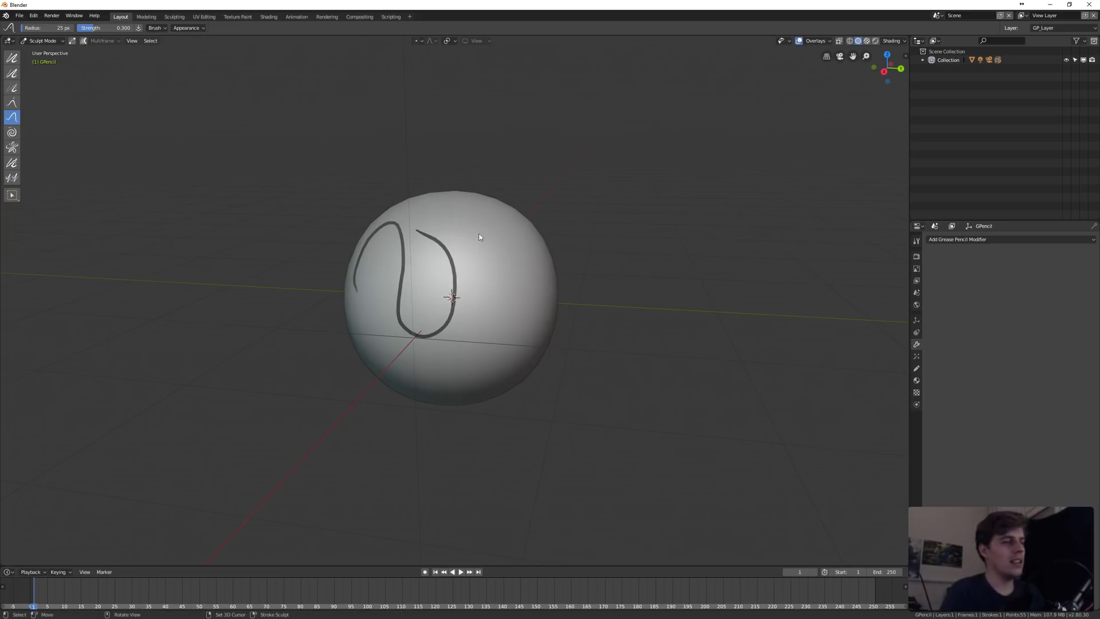
Push the outer curve of the stroke slightly outward with the Push brush, enlarging the brush radius to 50 px
mouse_move(457, 267)
middle_mouse_down()
mouse_move(481, 268)
mouse_move(476, 275)
middle_mouse_up()
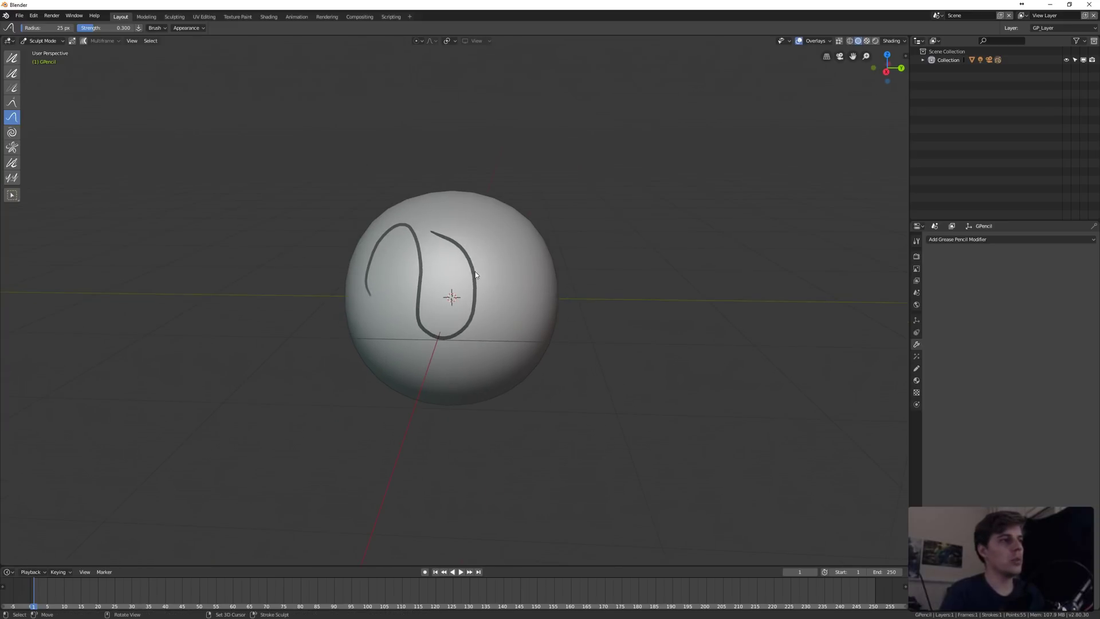
left_click_drag(479, 284, 481, 281)
scroll(481, 280, "up", 8)
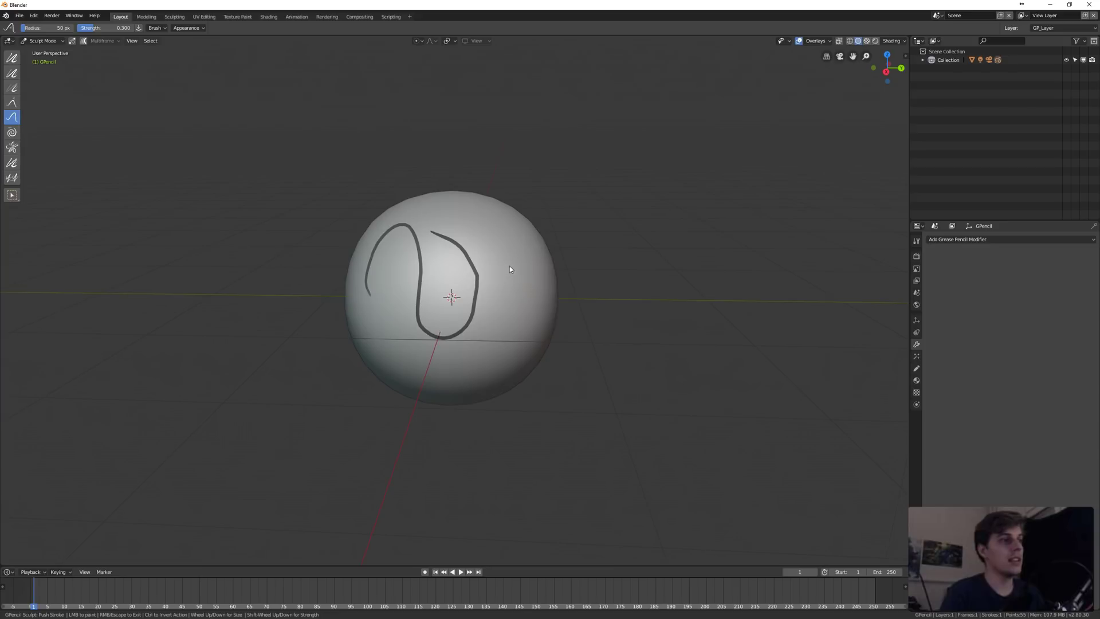
Pull the stroke's outer curve slightly outward with the Grab brush, reducing the brush radius to 25 px
left_click(14, 105)
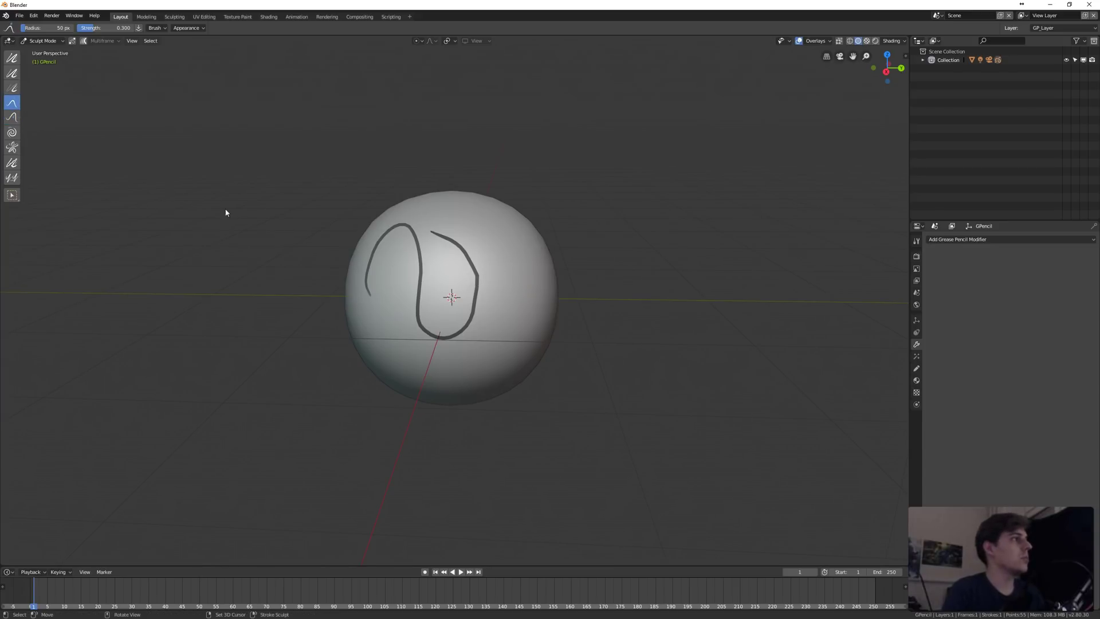
mouse_move(476, 275)
left_mouse_down()
mouse_move(514, 258)
mouse_move(481, 271)
left_mouse_up()
scroll(476, 276, "down", 8)
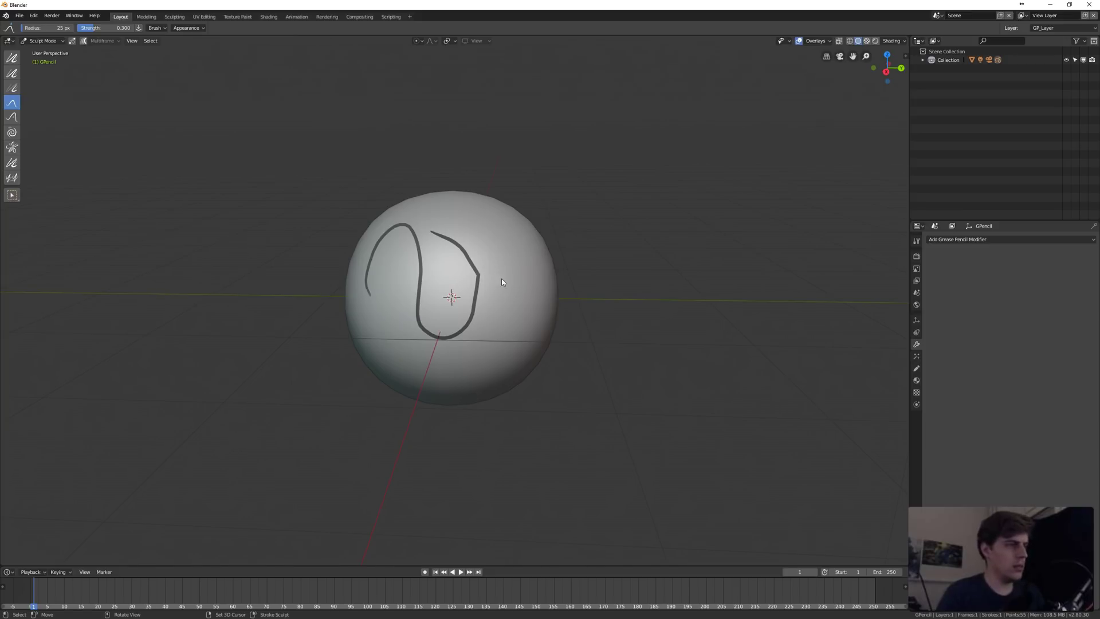
Enlarge the Grab brush radius to 88 px and undo the test pulls on the stroke's outer curve
left_click_drag(481, 280, 479, 292)
key("ctrl+z")
key("f")
left_click(501, 296)
key("ctrl+z")
Try to drag the stroke along the sphere's surface with the enlarged Grab brush, viewed from another angle
middle_click_drag(479, 292, 423, 289)
left_click_drag(362, 265, 382, 268)
key("ctrl+z")
right_click_drag(363, 265, 382, 275)
mouse_move(381, 275)
left_mouse_down()
mouse_move(430, 286)
mouse_move(391, 292)
mouse_move(475, 258)
mouse_move(360, 268)
mouse_move(401, 279)
left_mouse_up()
middle_click_drag(401, 257, 440, 122)
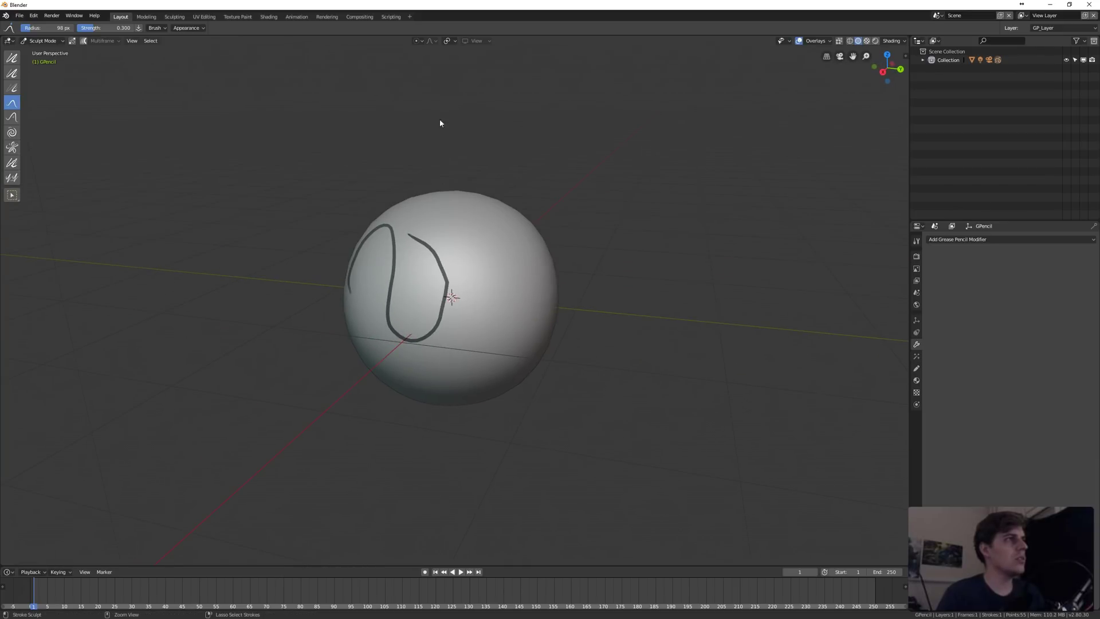
left_click(422, 41)
left_click(449, 41)
left_click(449, 41)
left_click(431, 41)
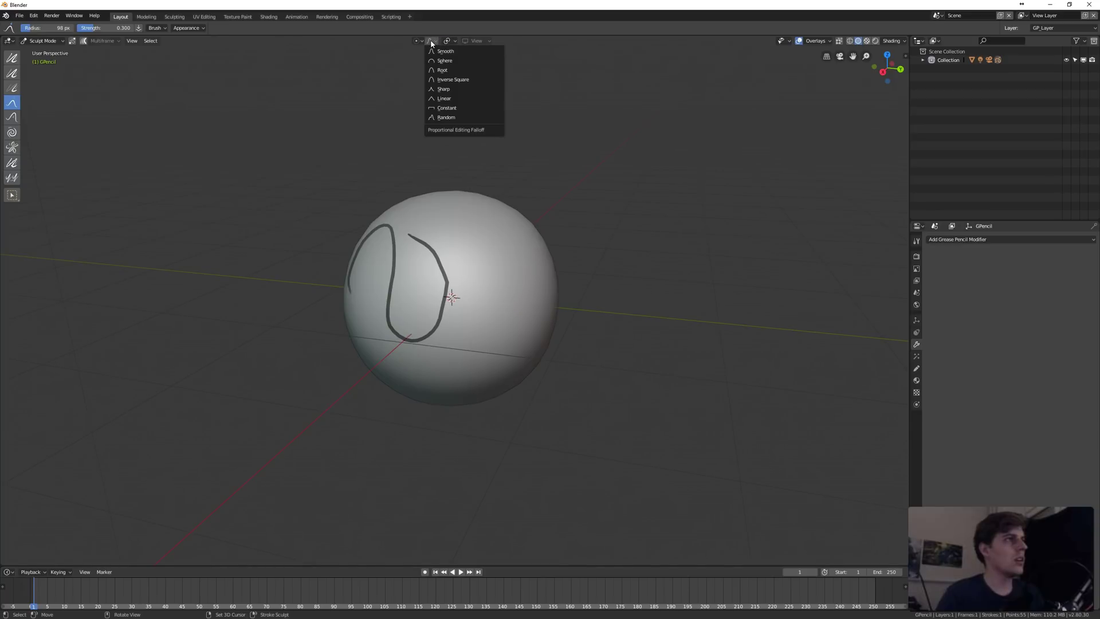
left_click(431, 41)
middle_click_drag(433, 255, 398, 269)
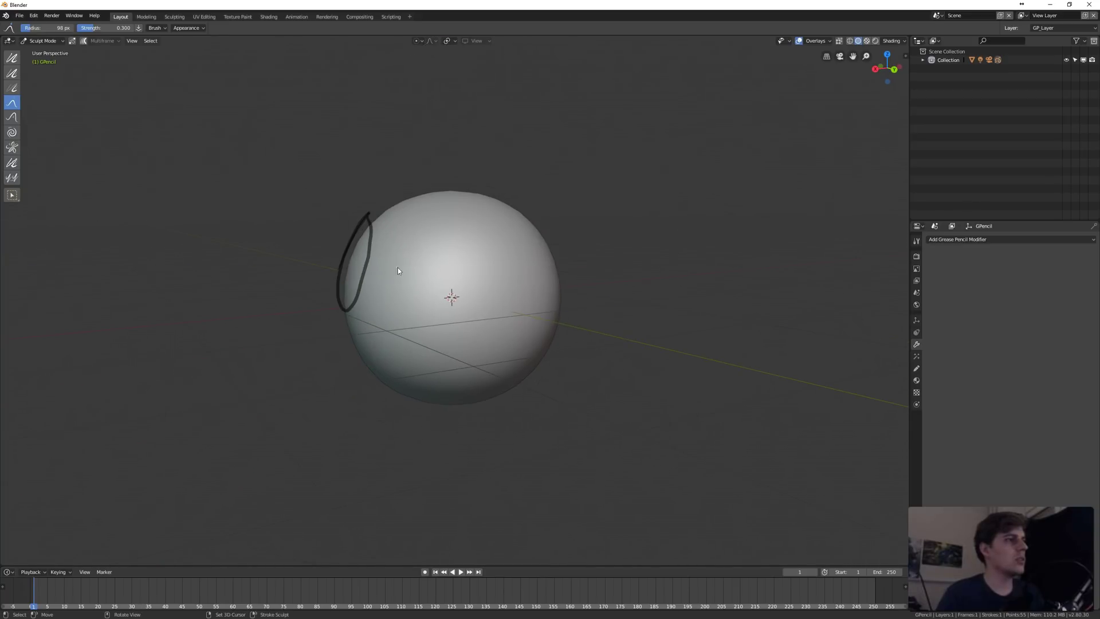
Try to drag the stroke across the sphere with the Grab brush and check its shape from the front
mouse_move(373, 261)
left_mouse_down()
mouse_move(469, 271)
mouse_move(474, 195)
mouse_move(380, 281)
left_mouse_up()
mouse_move(381, 282)
middle_mouse_down()
mouse_move(476, 289)
mouse_move(445, 226)
middle_mouse_up()
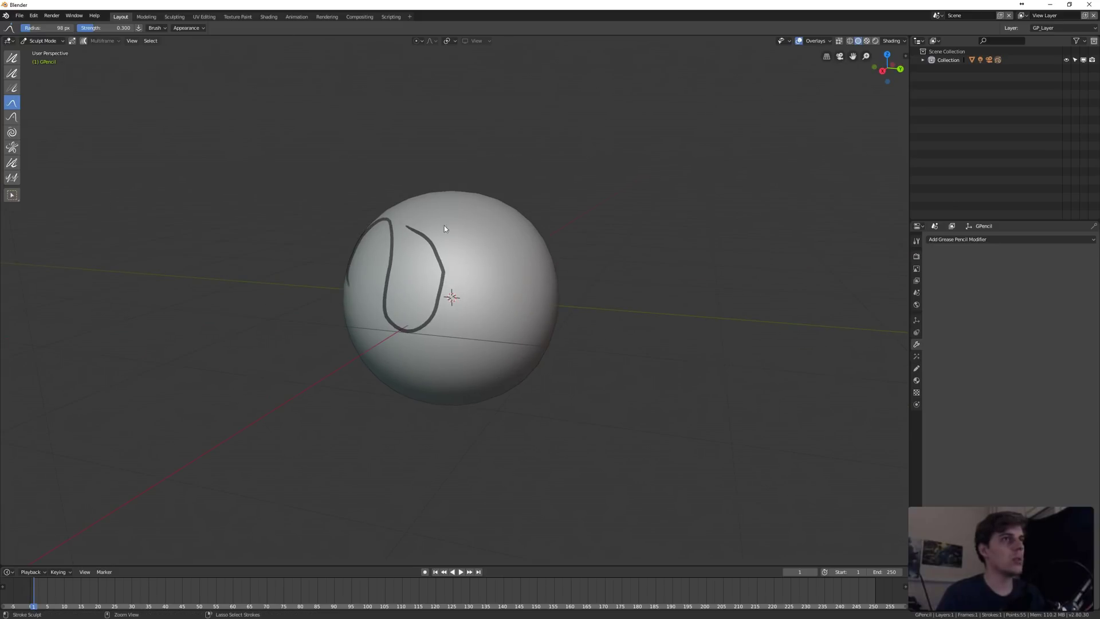
mouse_move(523, 176)
middle_mouse_down()
mouse_move(504, 204)
mouse_move(449, 192)
middle_mouse_up()
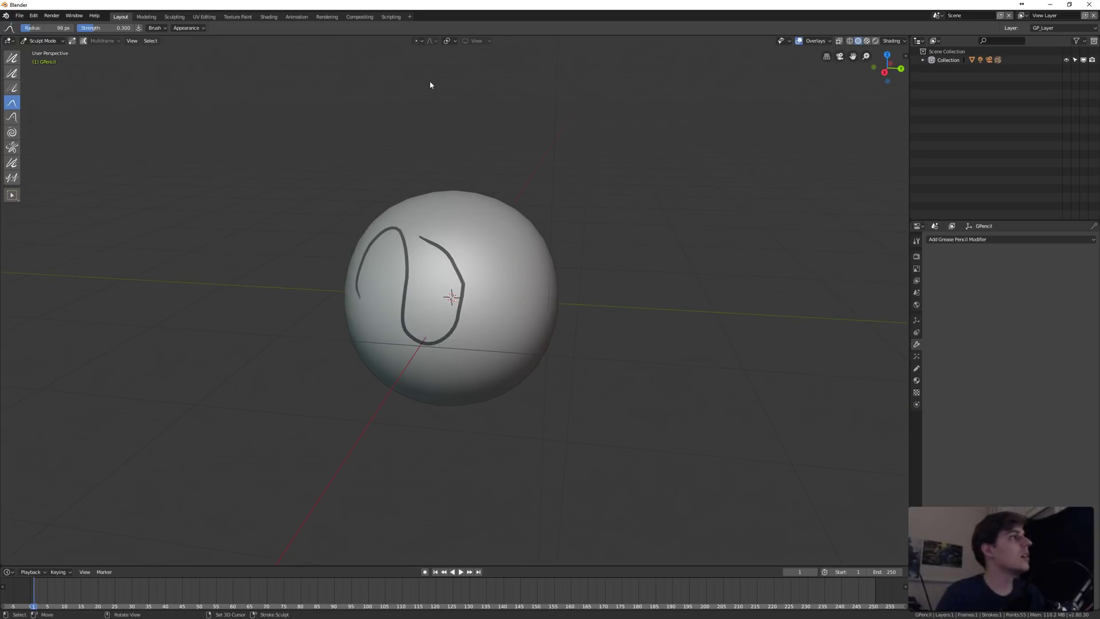
Switch the Grease Pencil object to Draw mode and erase the whole stroke from the sphere
key("ctrl+Tab")
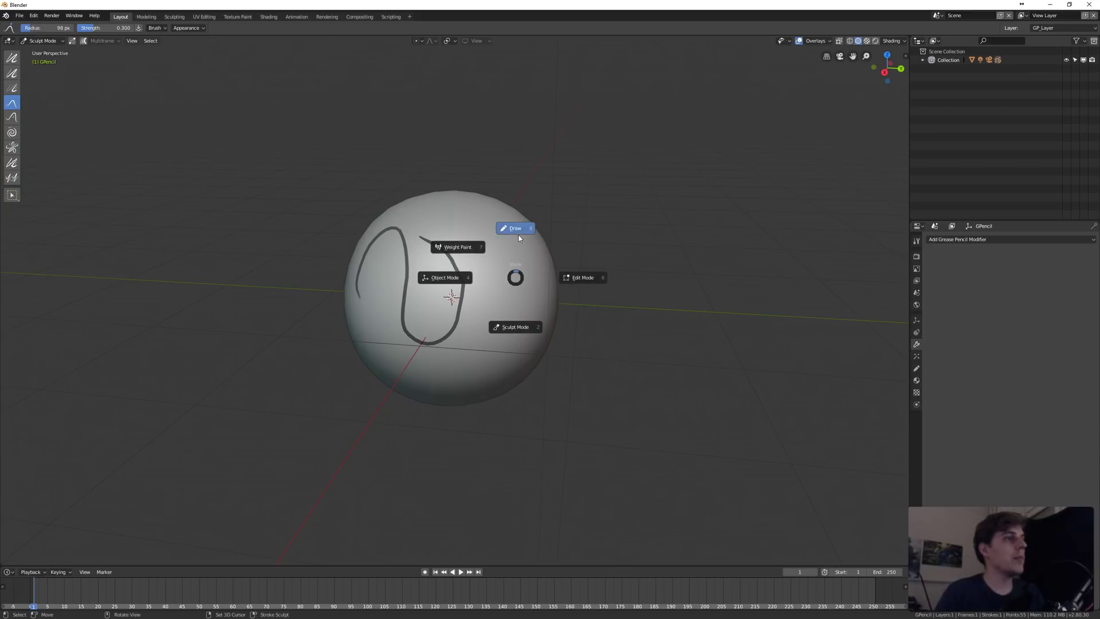
left_click(519, 236)
middle_click_drag(527, 239, 523, 273)
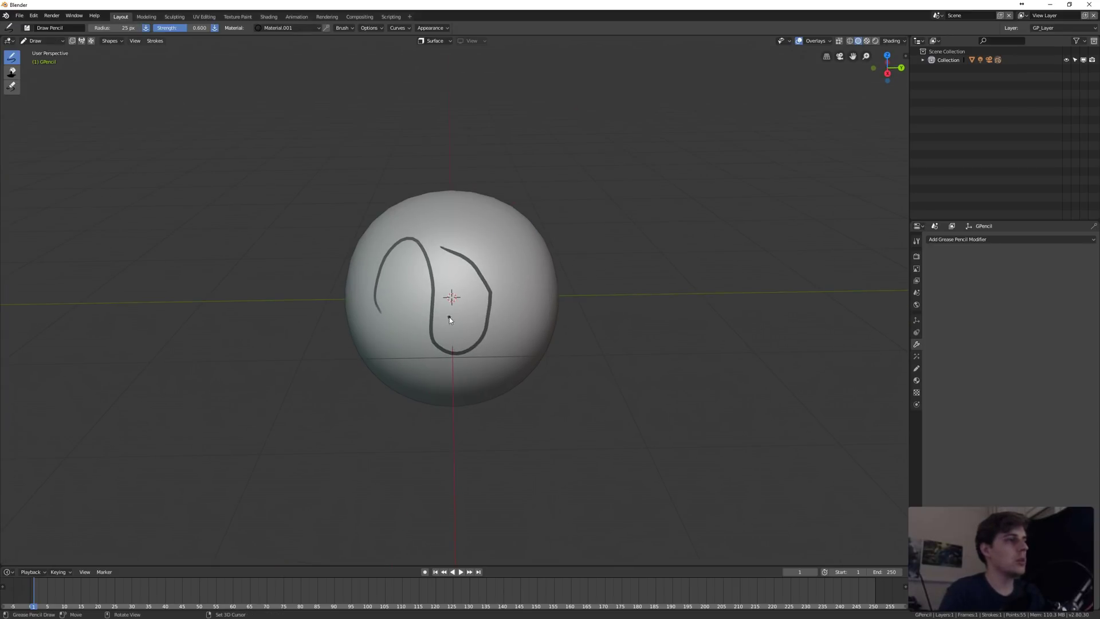
key("shift+space")
left_click(443, 287)
left_click_drag(379, 305, 401, 236)
left_click_drag(428, 336, 492, 342)
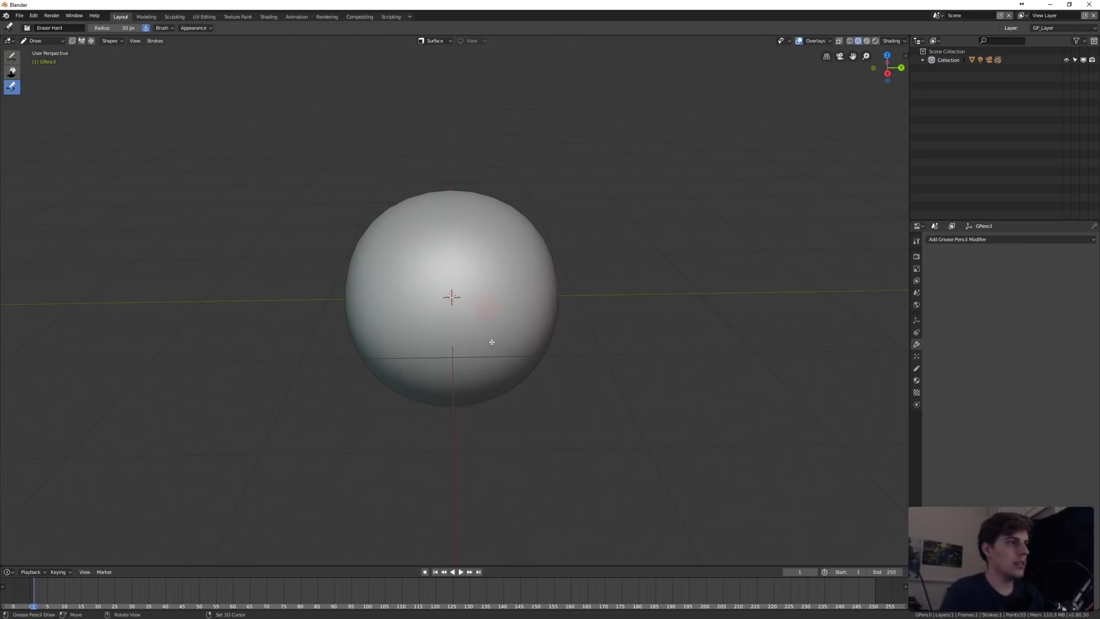
Return to the Draw tool and choose the Draw Marker brush
key("shift+space")
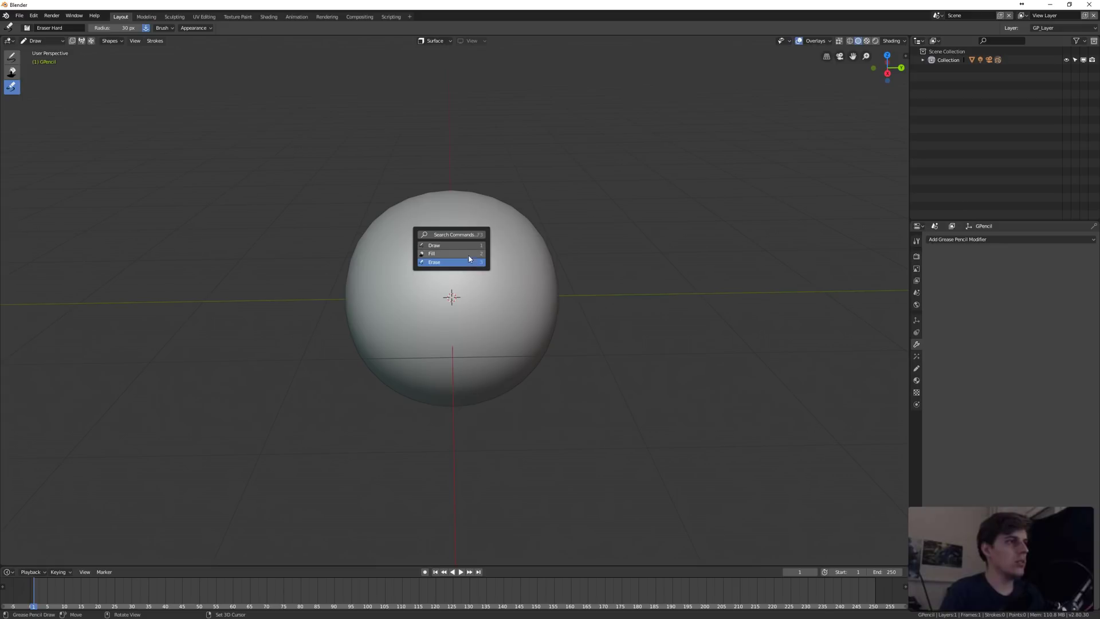
left_click(472, 248)
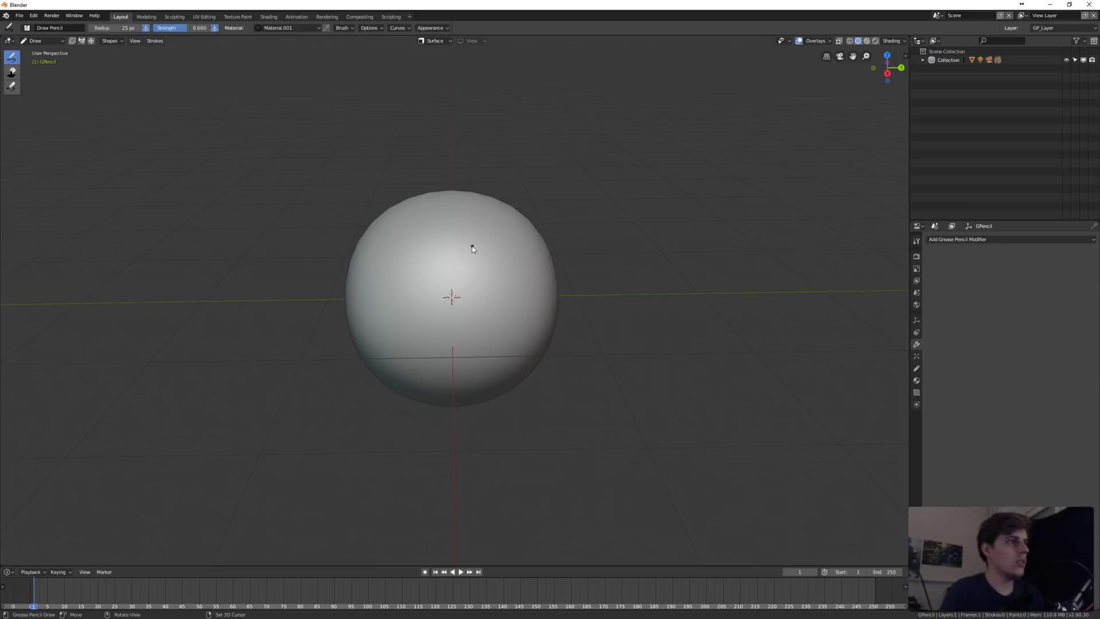
left_click(916, 241)
left_click(1001, 282)
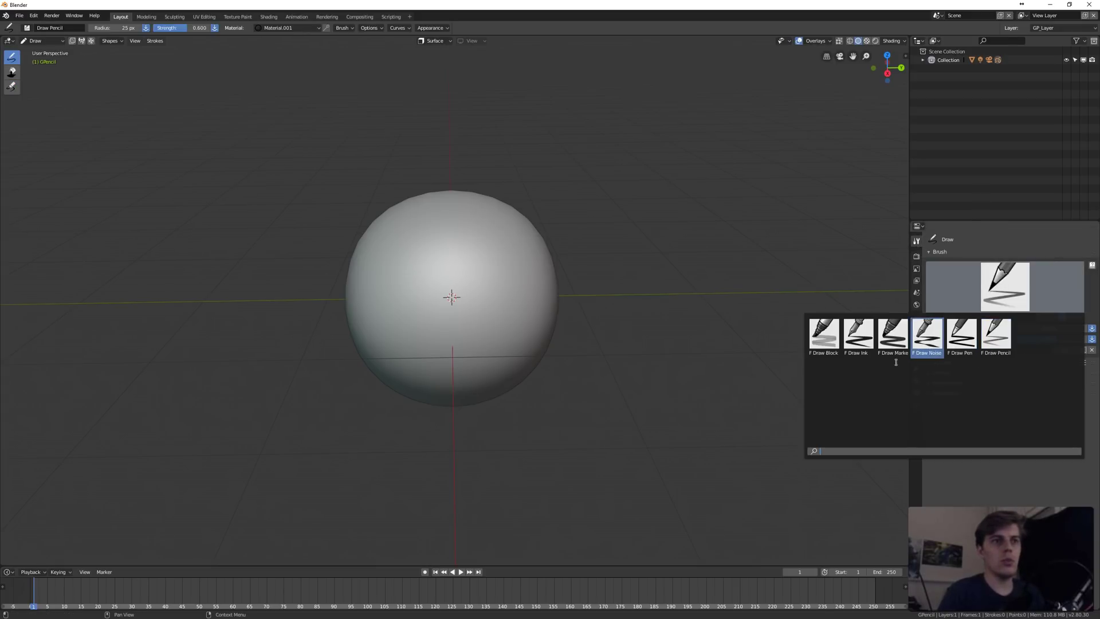
left_click(893, 334)
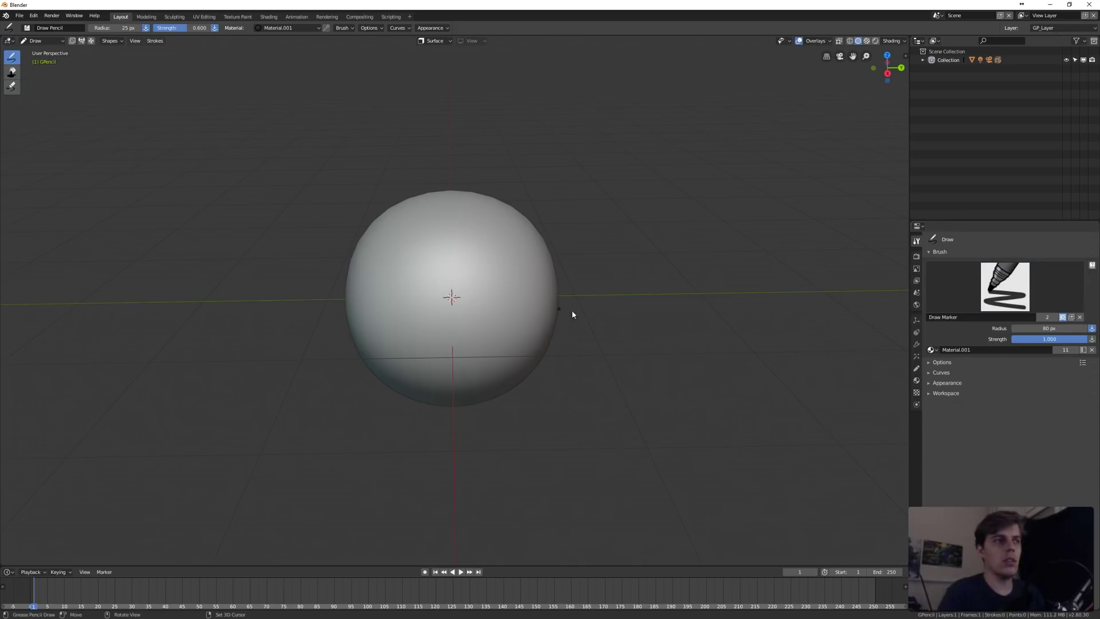
Scribble a dense diagonal zigzag stroke across the front of the sphere with the marker brush
mouse_move(388, 300)
left_mouse_down()
mouse_move(401, 310)
mouse_move(481, 269)
mouse_move(495, 301)
left_mouse_up()
mouse_move(581, 332)
middle_mouse_down()
mouse_move(611, 293)
mouse_move(636, 287)
mouse_move(579, 312)
mouse_move(586, 320)
middle_mouse_up()
mouse_move(403, 277)
middle_mouse_down()
mouse_move(517, 263)
mouse_move(503, 270)
mouse_move(530, 274)
mouse_move(541, 264)
mouse_move(497, 274)
middle_mouse_up()
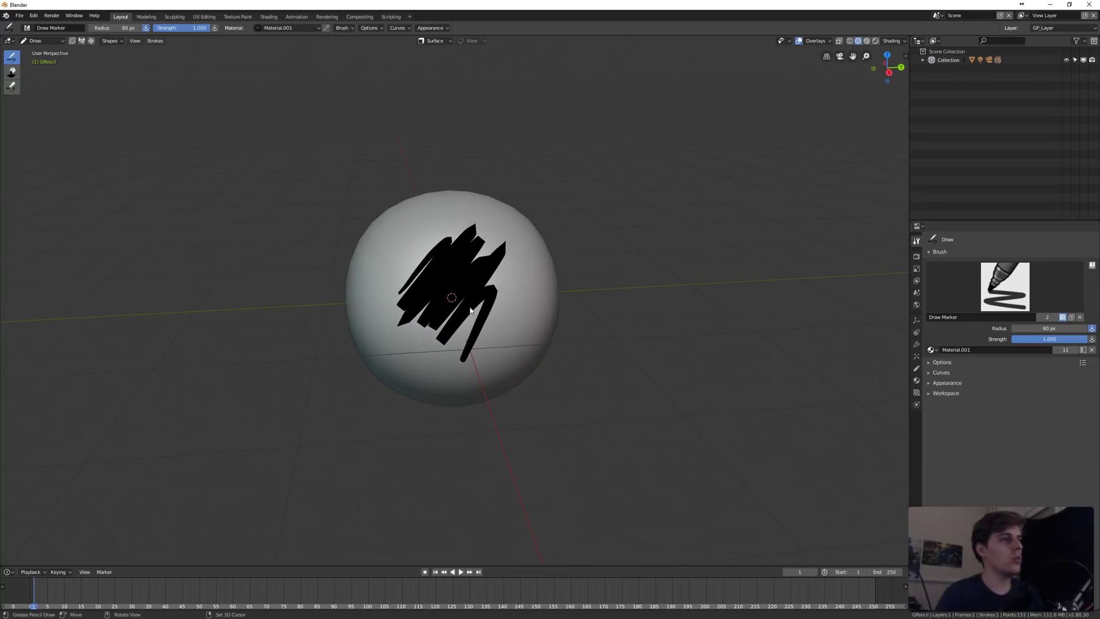
Convert the Grease Pencil scribble to a Path curve with Normalize Weight and Link Strokes turned off
key("F3")
type("conv")
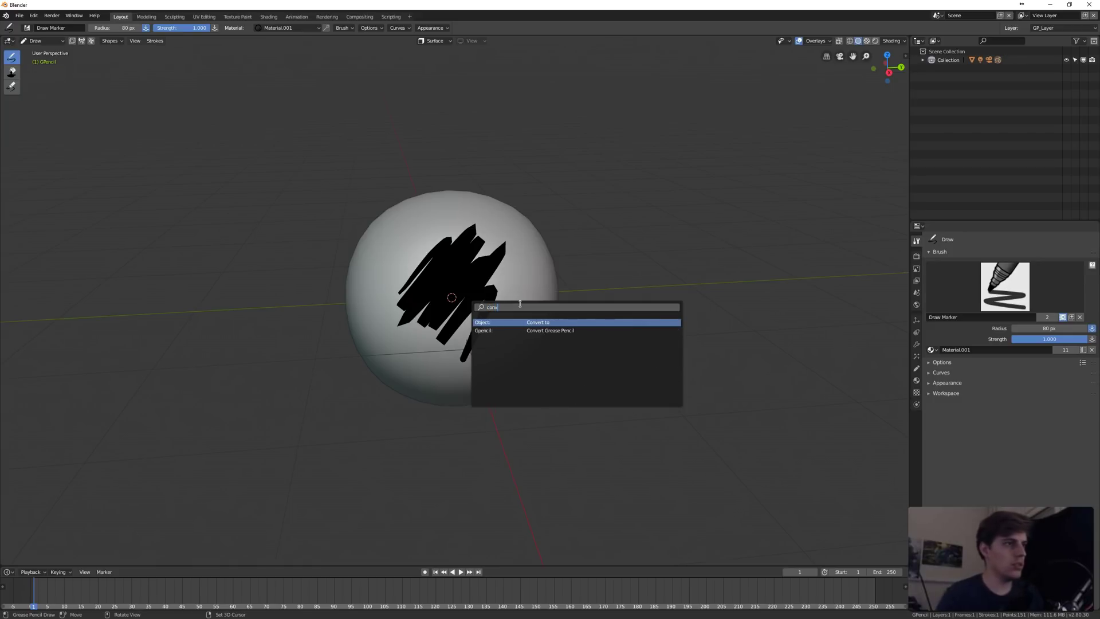
left_click(555, 331)
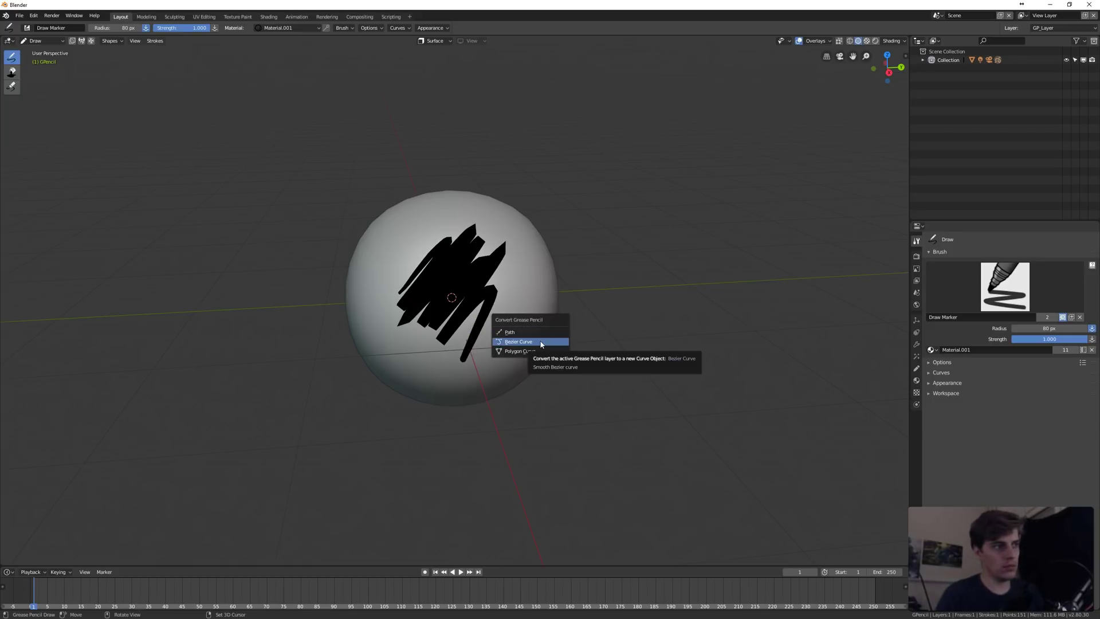
left_click(535, 335)
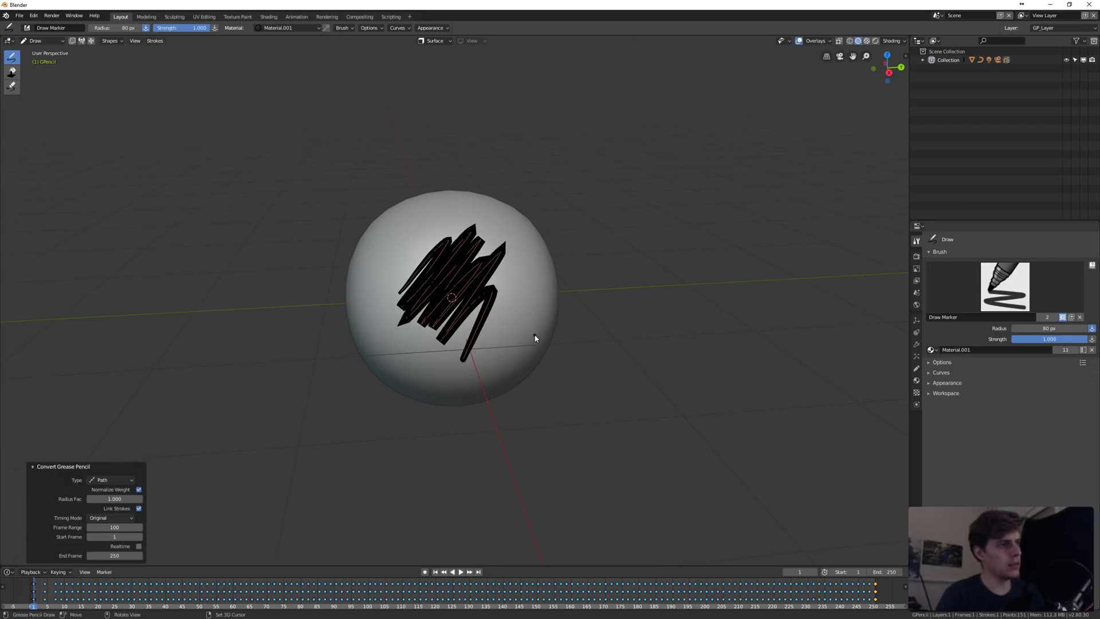
left_click(139, 508)
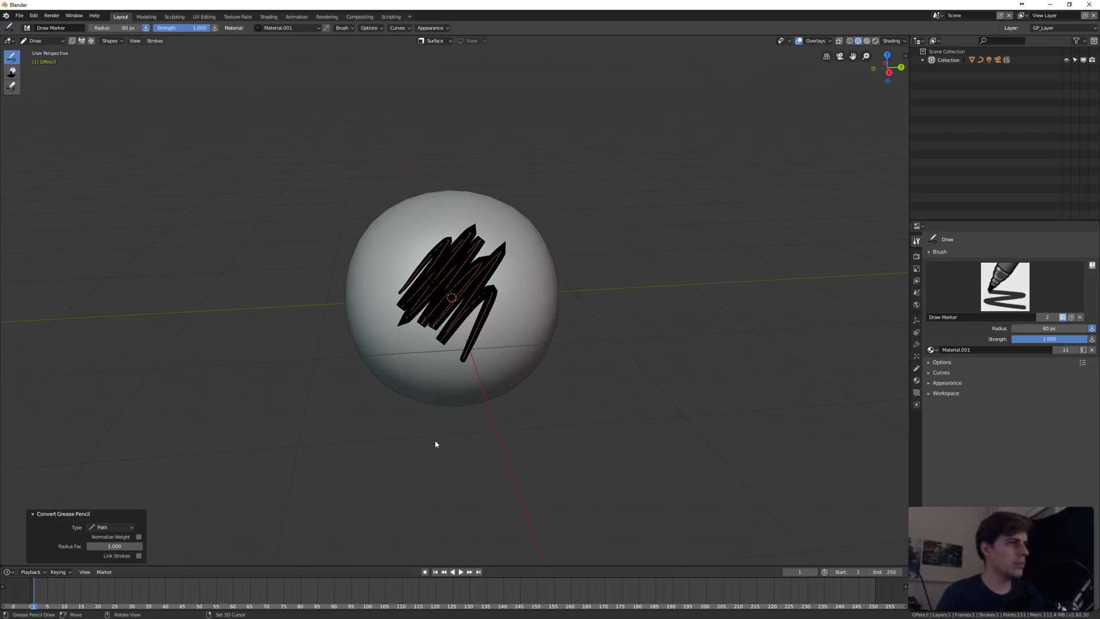
mouse_move(415, 418)
middle_mouse_down()
mouse_move(496, 400)
mouse_move(537, 340)
middle_mouse_up()
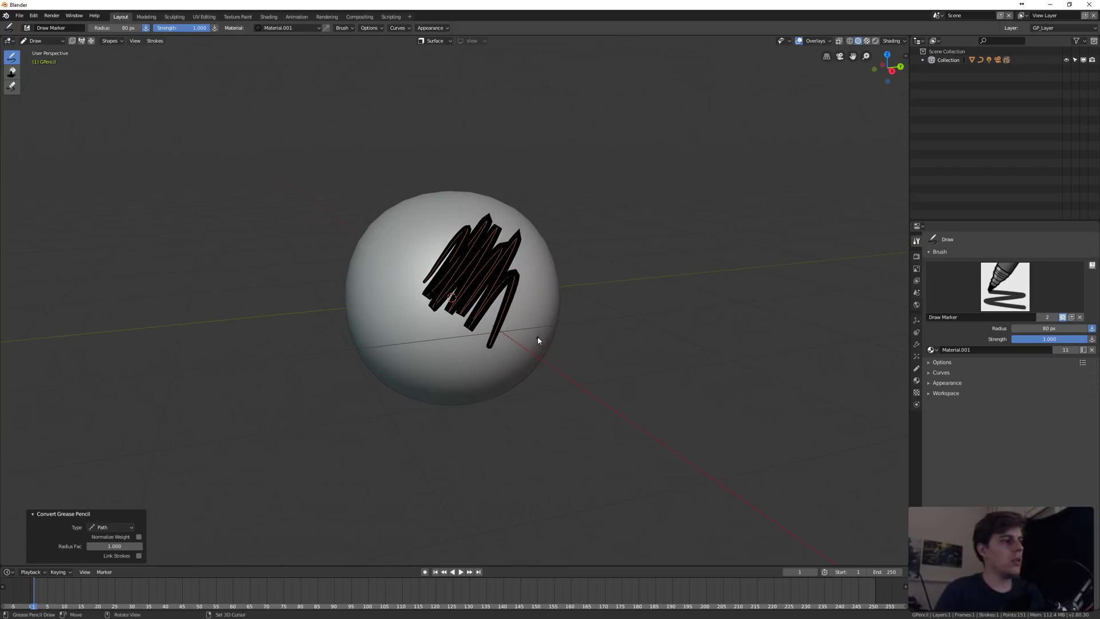
List the collection's objects, hide the GPencil object and try to switch to Object Mode
scroll(538, 337, "down", 1)
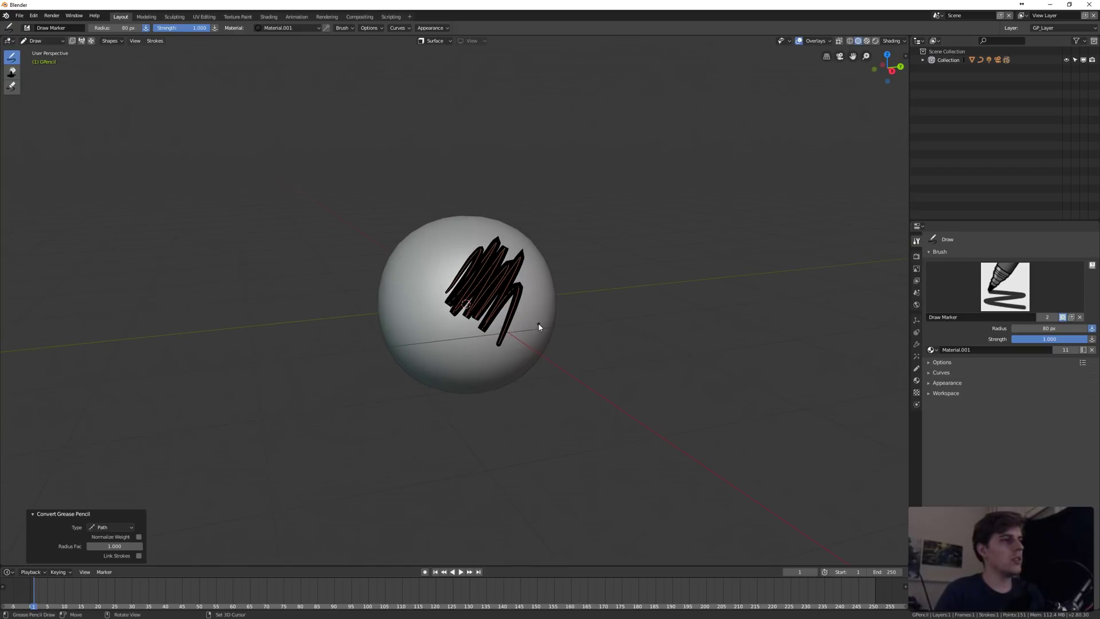
left_click(924, 60)
left_click(1066, 95)
middle_click_drag(447, 176, 476, 182)
key("ctrl+Tab")
left_click(510, 250)
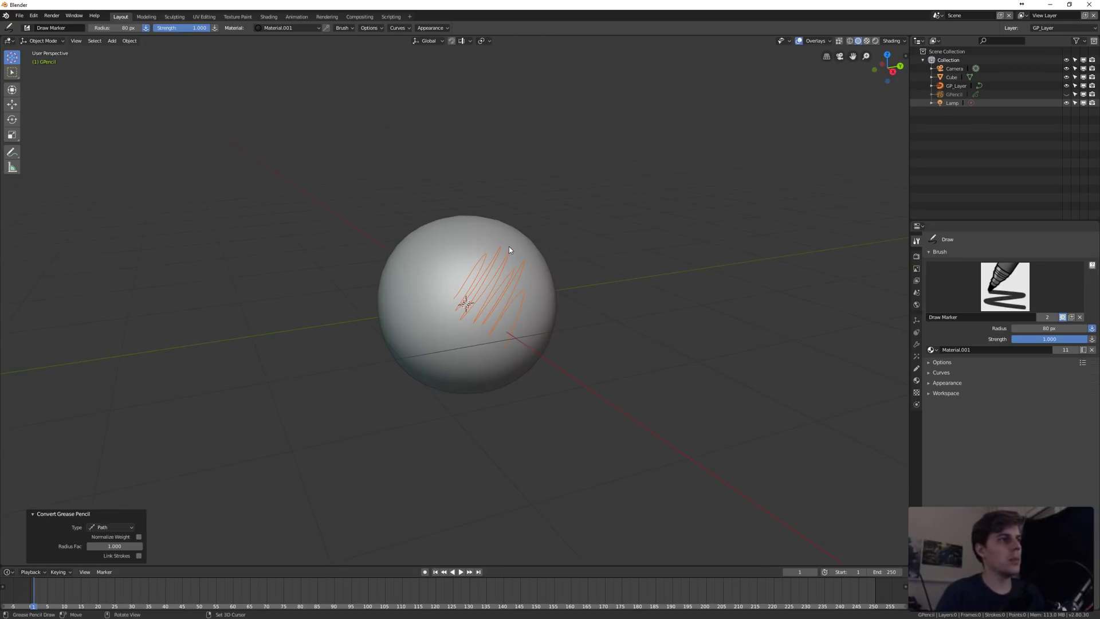
Try to select the GP_Layer curve and change its mode
left_click(955, 85)
middle_click_drag(481, 223, 523, 251)
scroll(338, 357, "up", 2)
middle_click_drag(335, 355, 379, 330)
key("ctrl+Tab")
Examine the GPencil and GP_Layer objects together with the data nested under each one
left_click(953, 94)
left_click(932, 94)
left_click(931, 86)
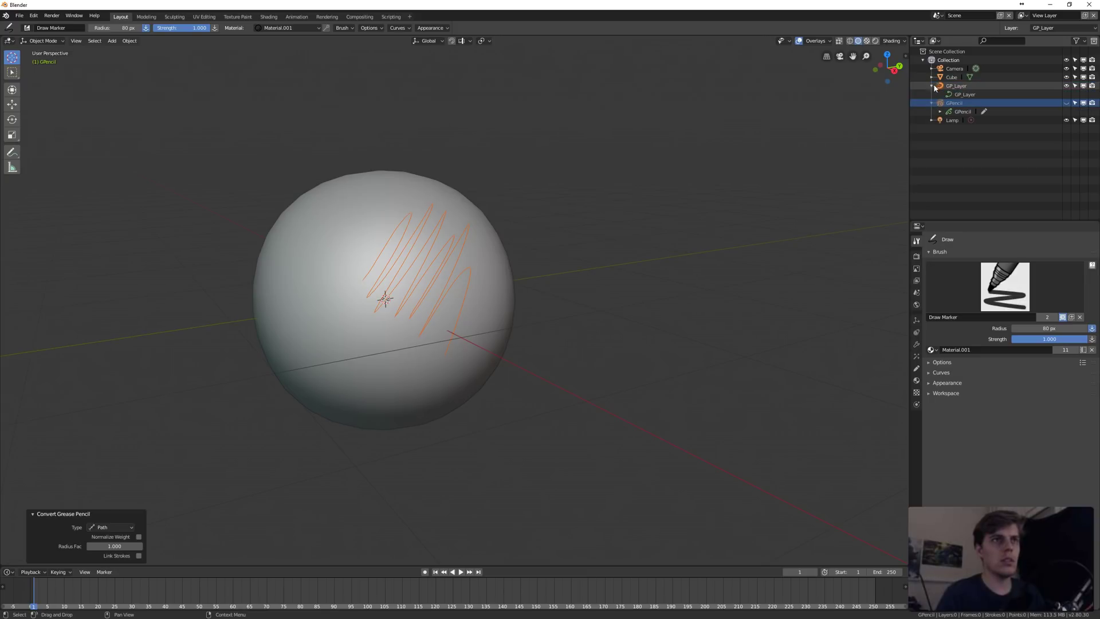
left_click(967, 94)
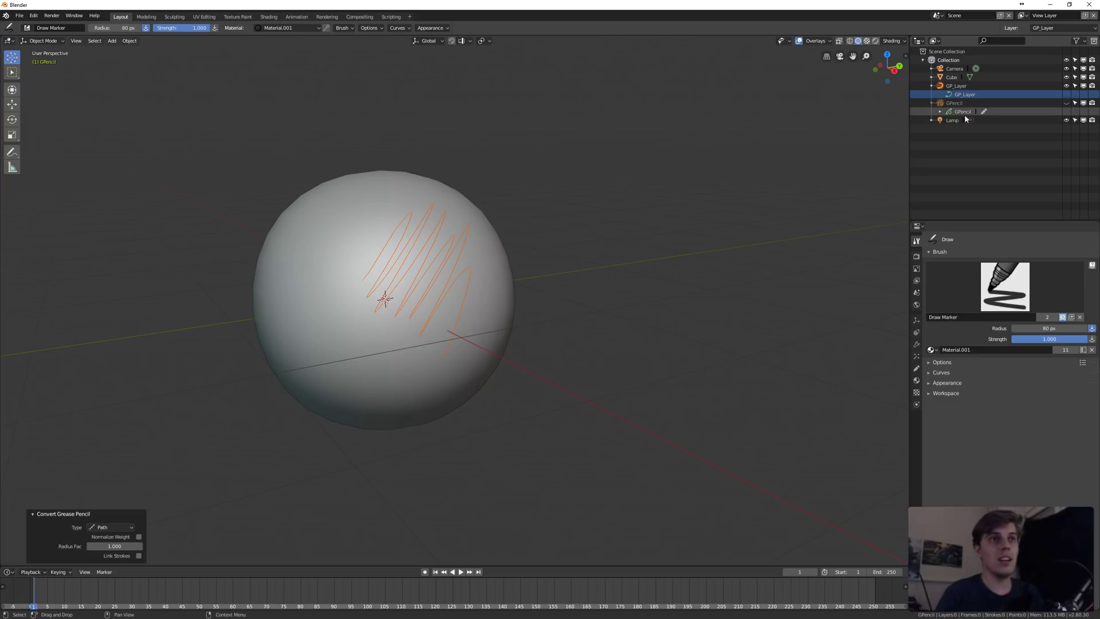
left_click(957, 103)
left_click(963, 86)
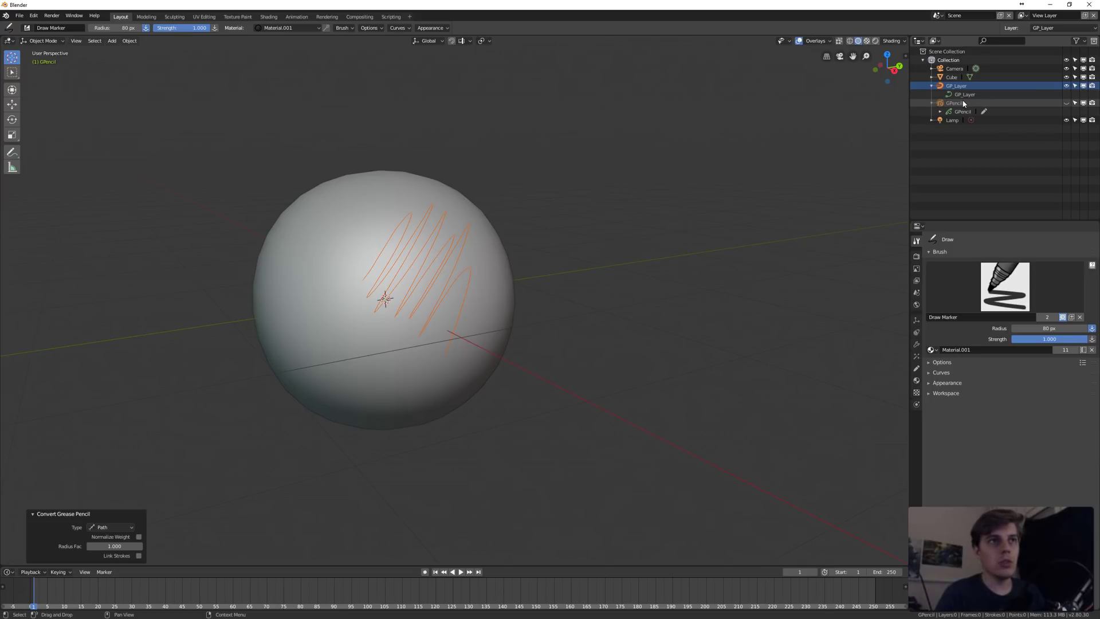
left_click(958, 95)
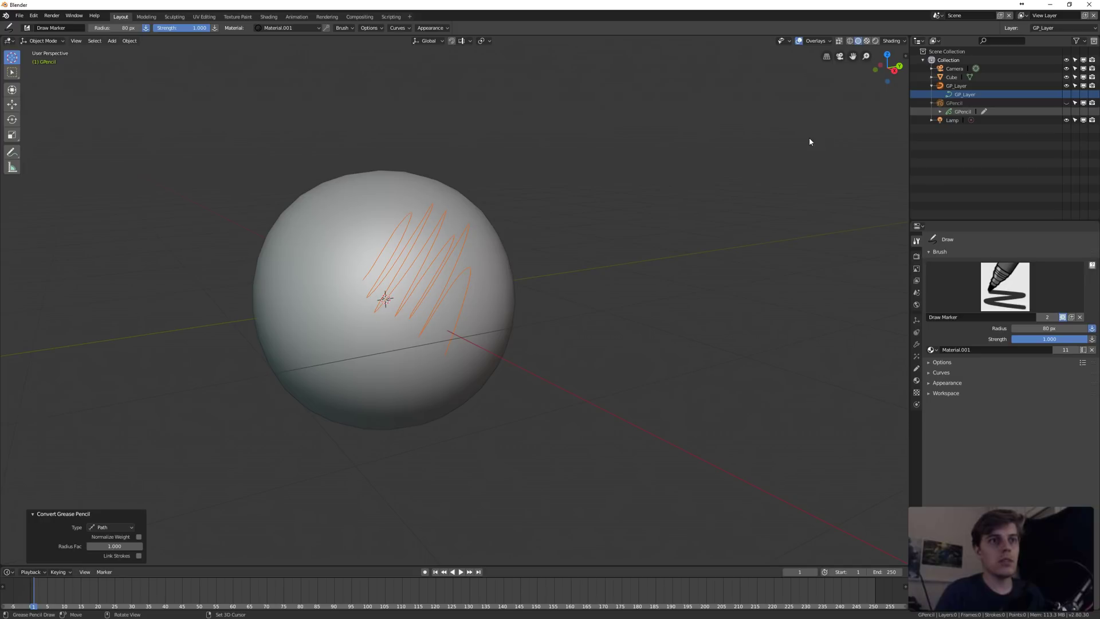
left_click(946, 86)
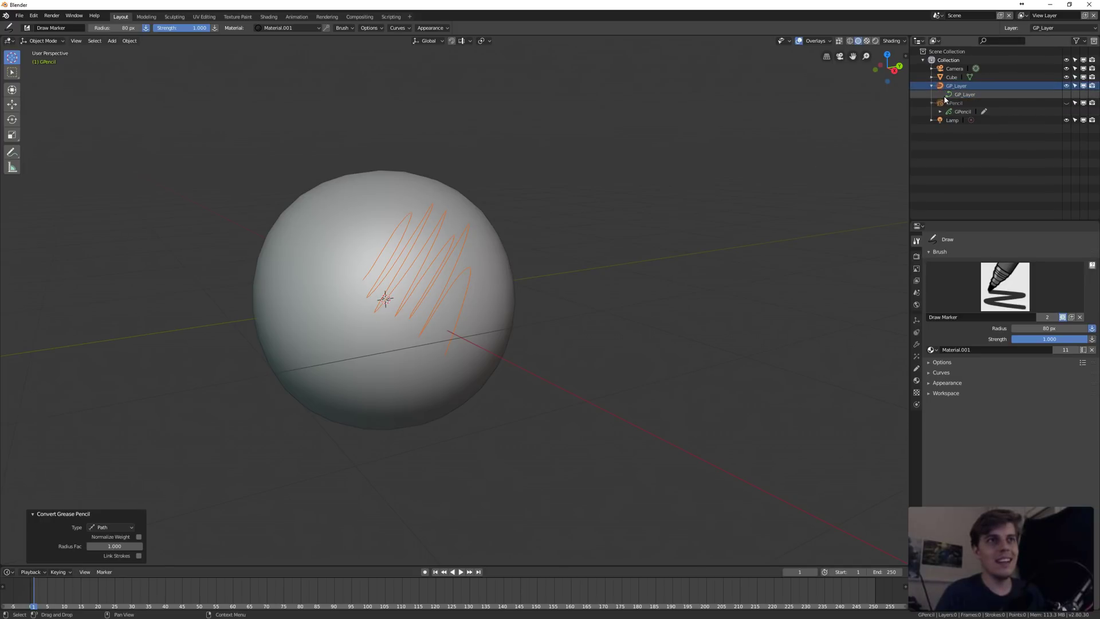
middle_click_drag(705, 170, 701, 173)
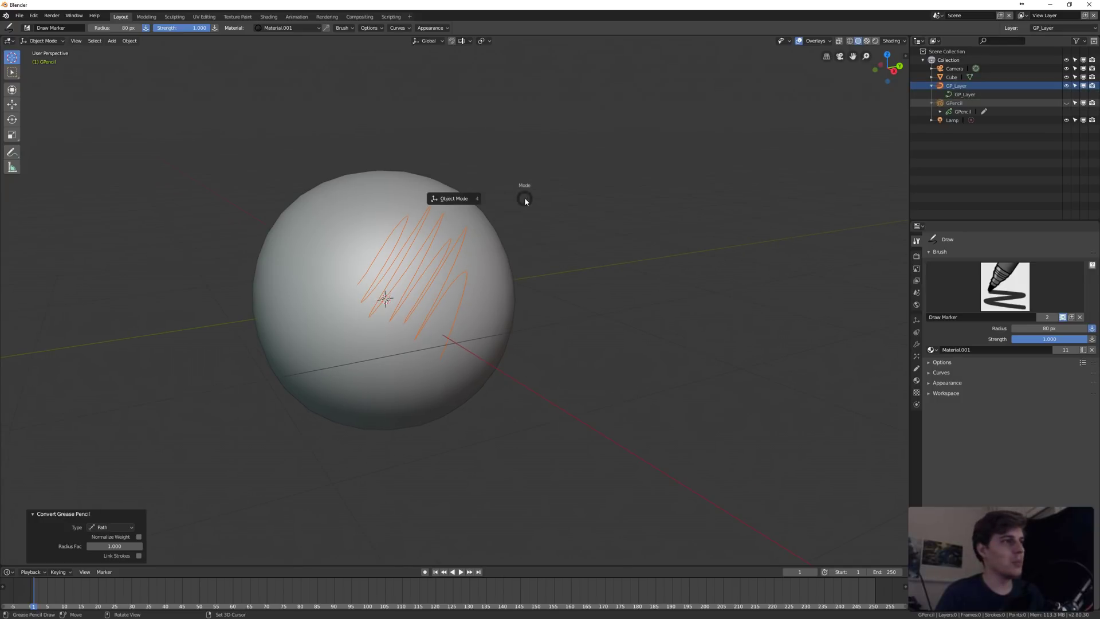
Unhide the GPencil object and switch it to Object Mode
left_click(951, 103)
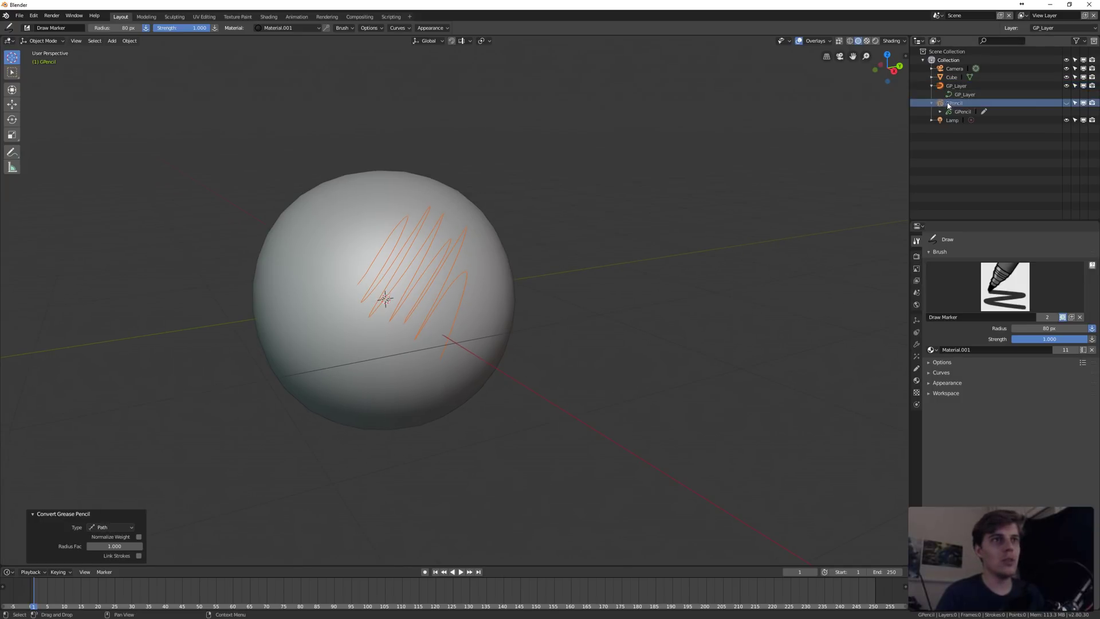
left_click(1066, 103)
key("ctrl+Tab")
left_click(382, 206)
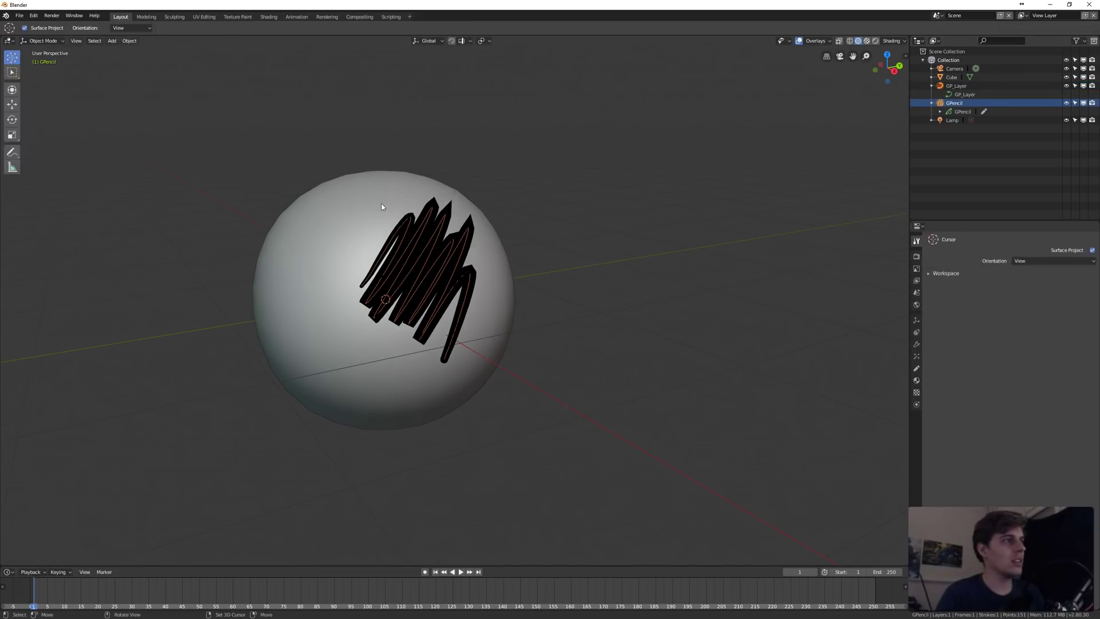
Select the converted GP_Layer curve on the sphere and enter Edit Mode
left_click(465, 224)
key("ctrl+Tab")
left_click(625, 188)
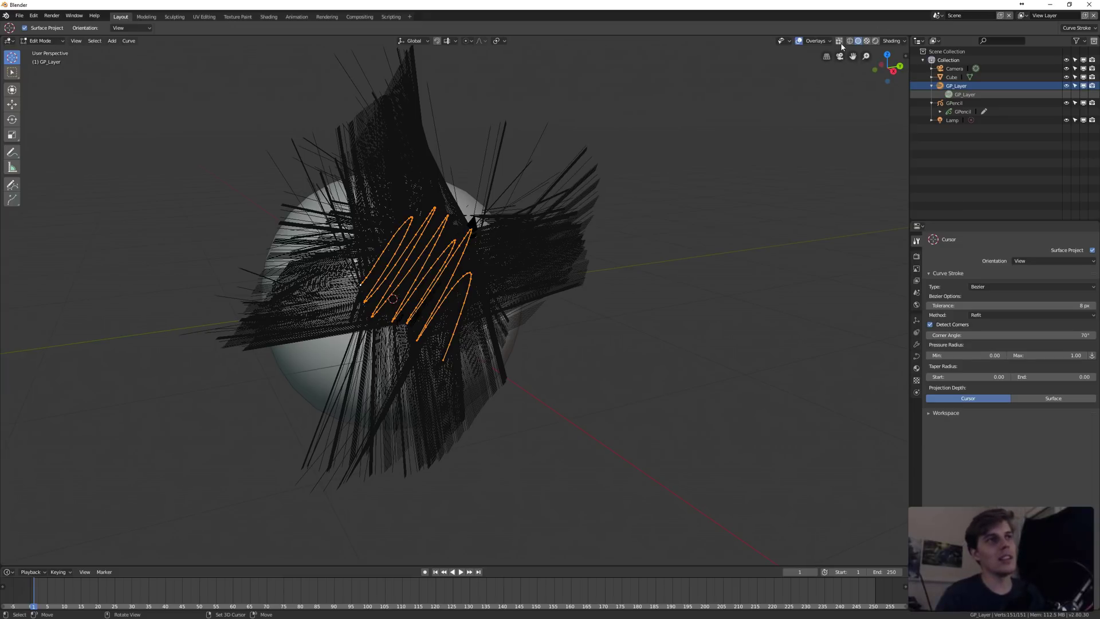
Turn off the Handles and Normals overlays for curve editing
left_click(813, 41)
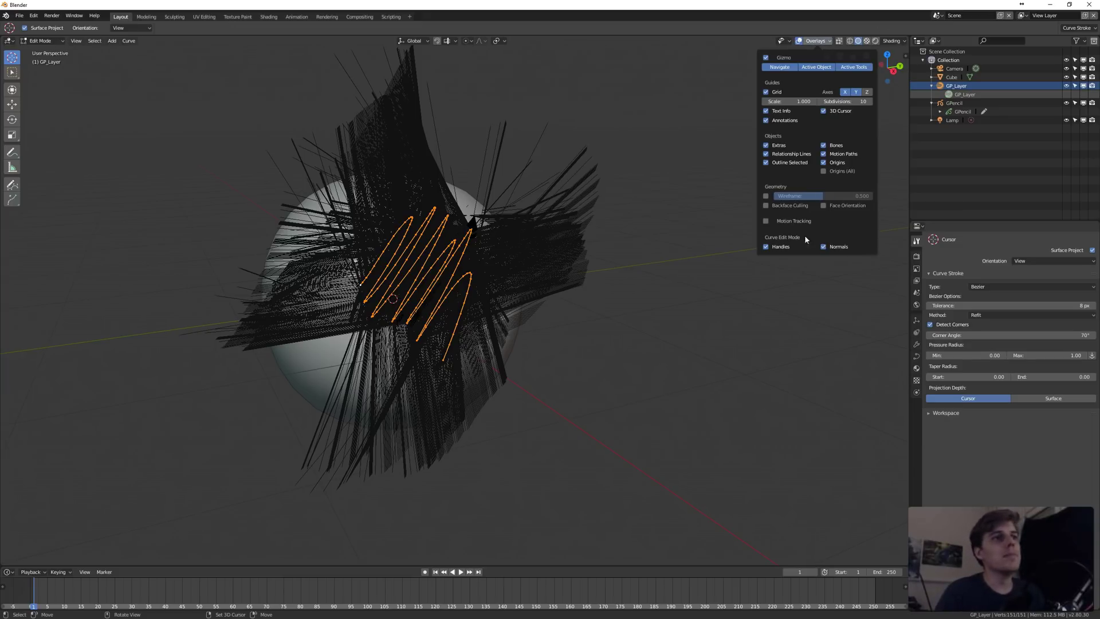
left_click(782, 246)
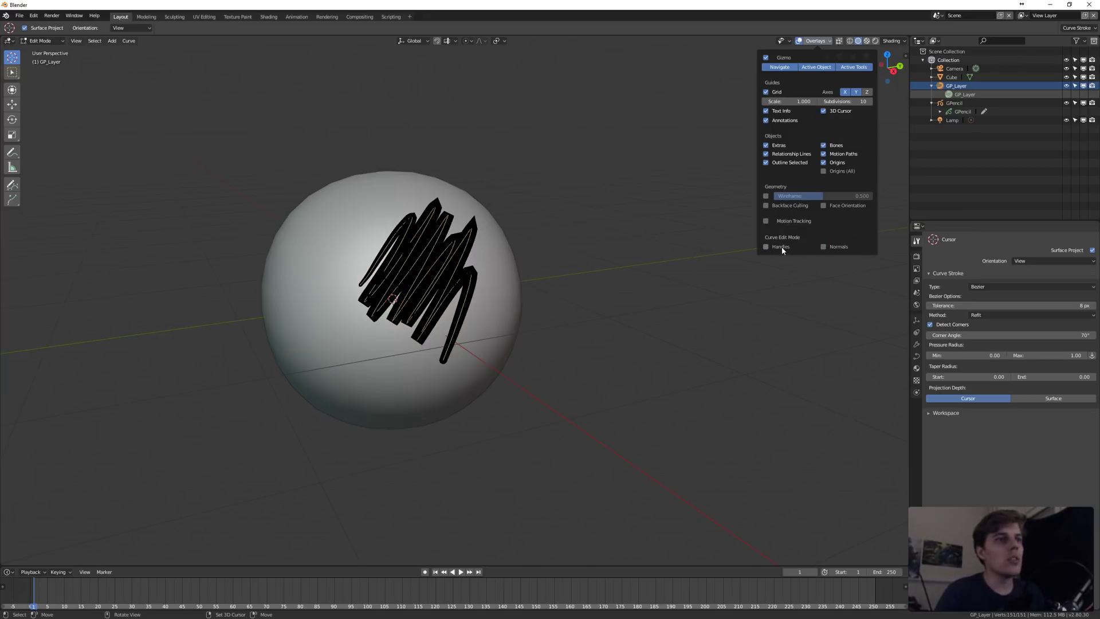
scroll(493, 240, "down", 1)
mouse_move(511, 237)
middle_mouse_down()
mouse_move(493, 241)
mouse_move(503, 243)
middle_mouse_up()
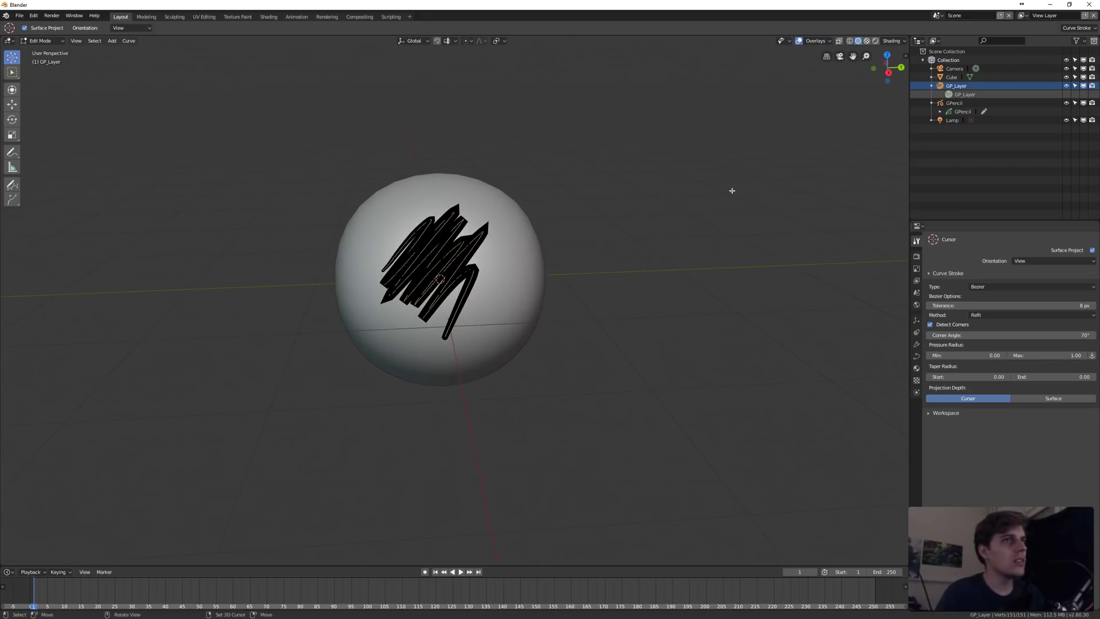
Hide the GPencil object again to leave only the converted curve on the sphere
left_click(1066, 104)
mouse_move(472, 201)
middle_mouse_down()
mouse_move(557, 177)
mouse_move(495, 157)
mouse_move(515, 189)
middle_mouse_up()
scroll(456, 218, "down", 3)
scroll(457, 218, "up", 5)
key("ctrl+Tab")
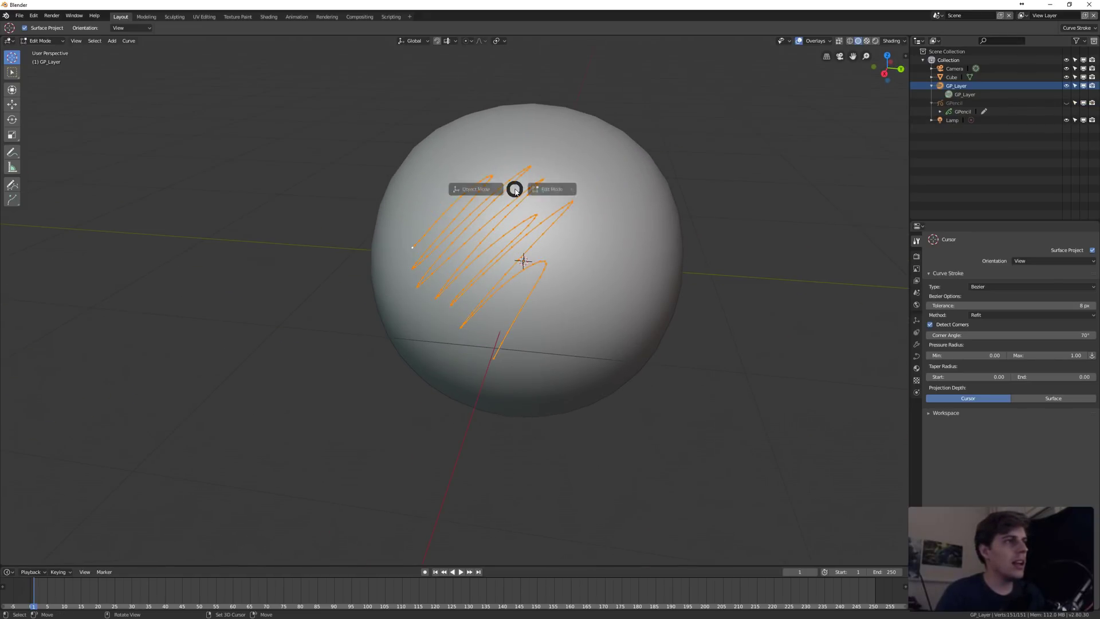
key("Escape")
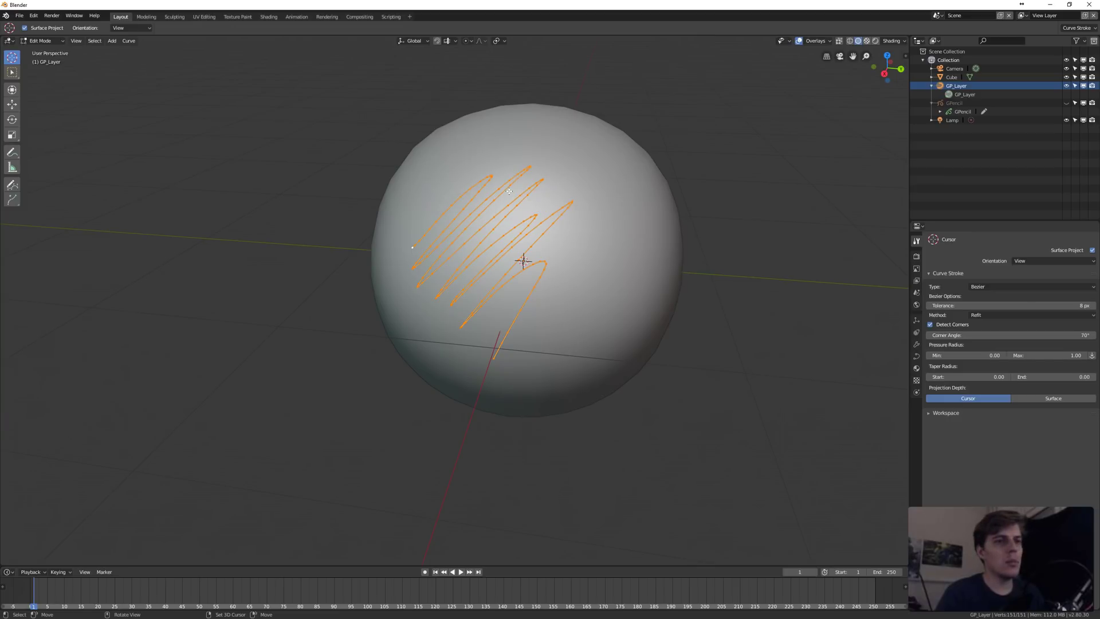
Return the GP_Layer curve to Object Mode and set its fill mode to Full
middle_click_drag(507, 212, 522, 216)
key("ctrl+Tab")
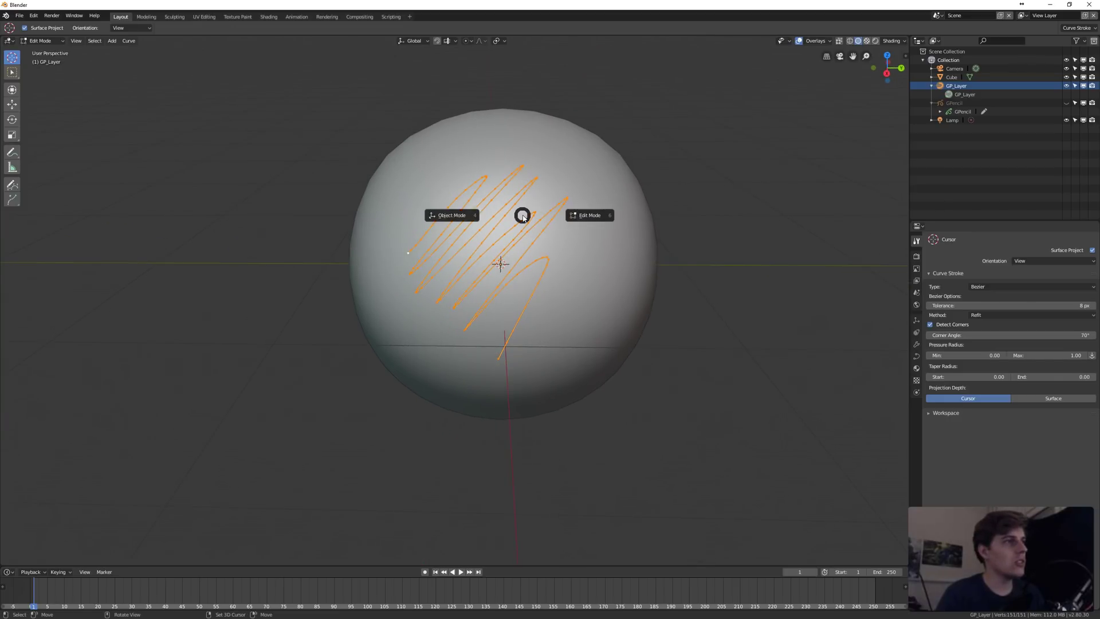
left_click(477, 218)
left_click(916, 357)
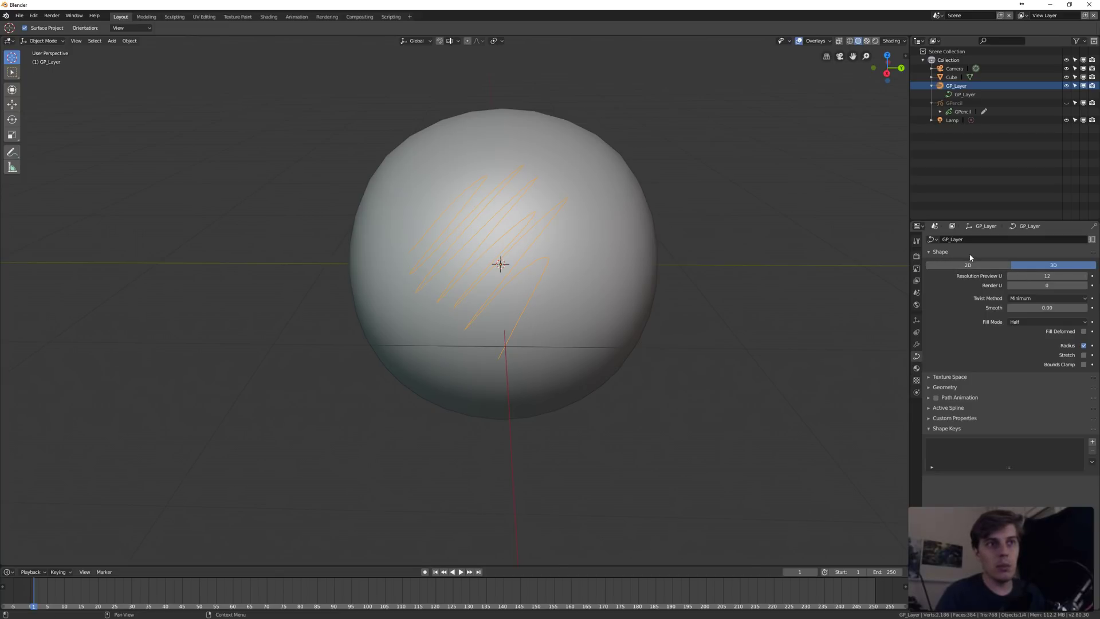
left_click(1042, 322)
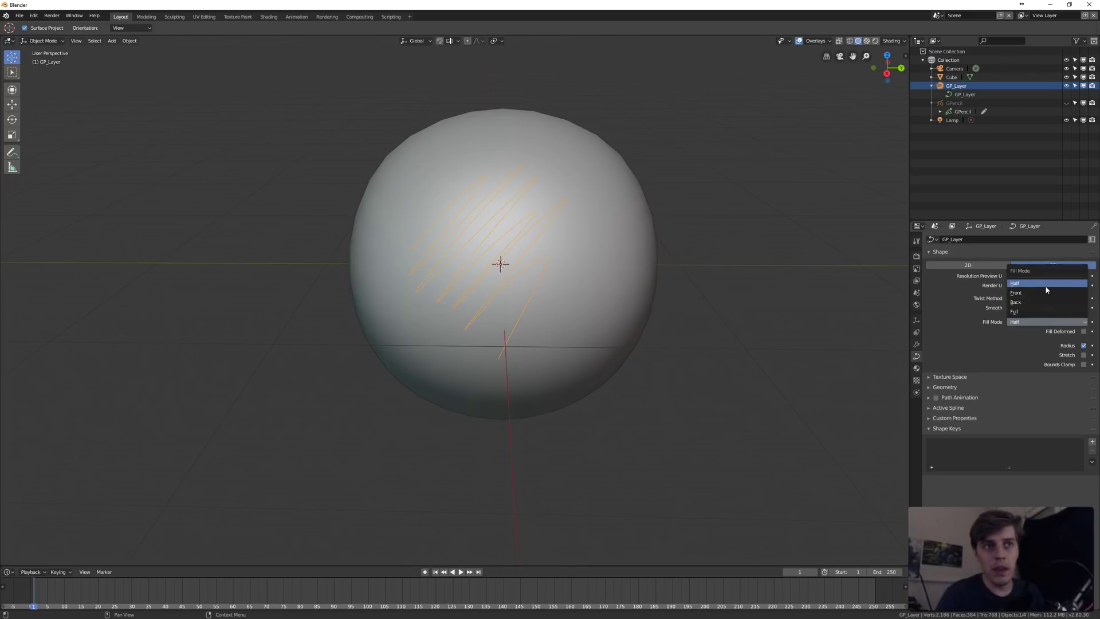
left_click(1039, 311)
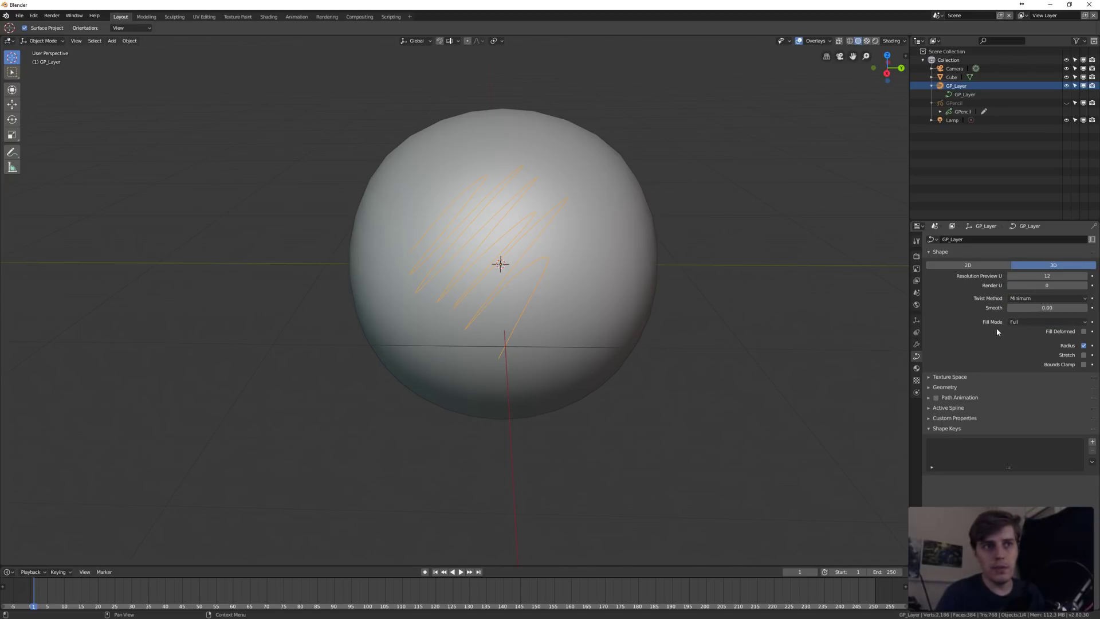
Thicken the GP_Layer curve into tubes by setting its geometry bevel depth to 0.005 m
left_click(934, 389)
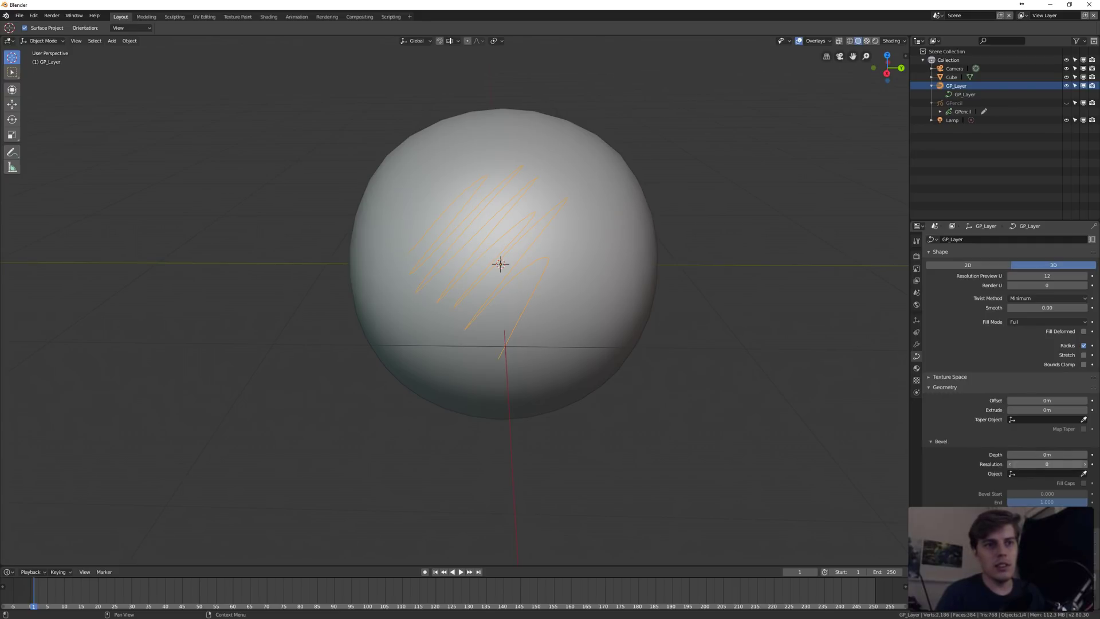
mouse_move(1031, 456)
left_mouse_down()
mouse_move(1077, 455)
mouse_move(1032, 456)
left_mouse_up()
mouse_move(751, 402)
middle_mouse_down()
mouse_move(504, 264)
mouse_move(556, 275)
mouse_move(453, 276)
middle_mouse_up()
scroll(495, 263, "up", 1)
mouse_move(527, 276)
middle_mouse_down()
mouse_move(504, 248)
mouse_move(584, 237)
mouse_move(555, 245)
middle_mouse_up()
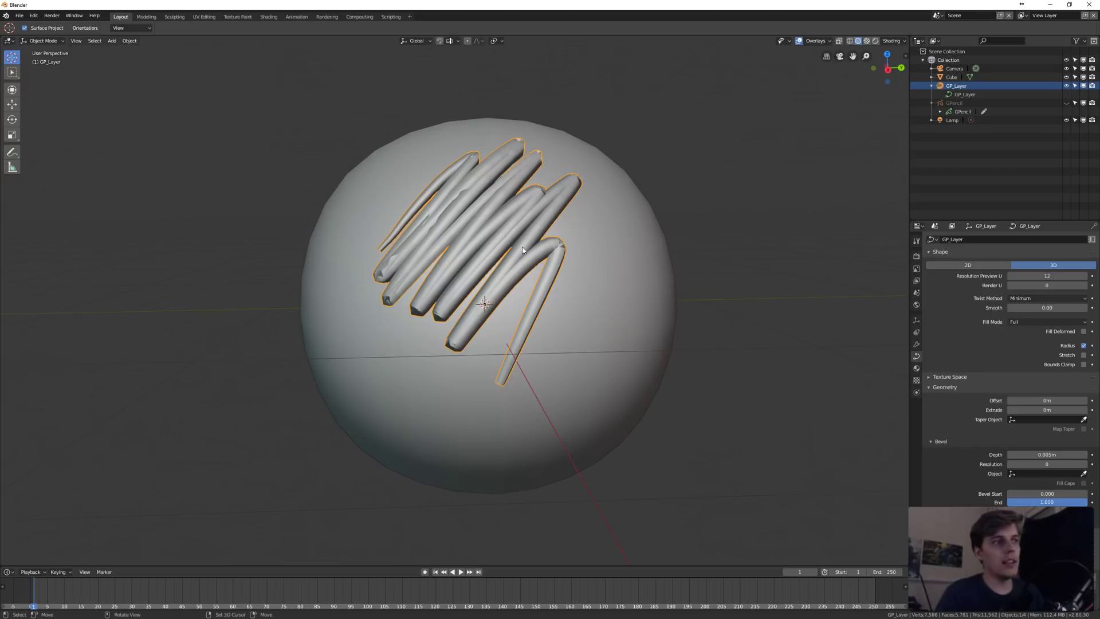
middle_click_drag(541, 285, 541, 297)
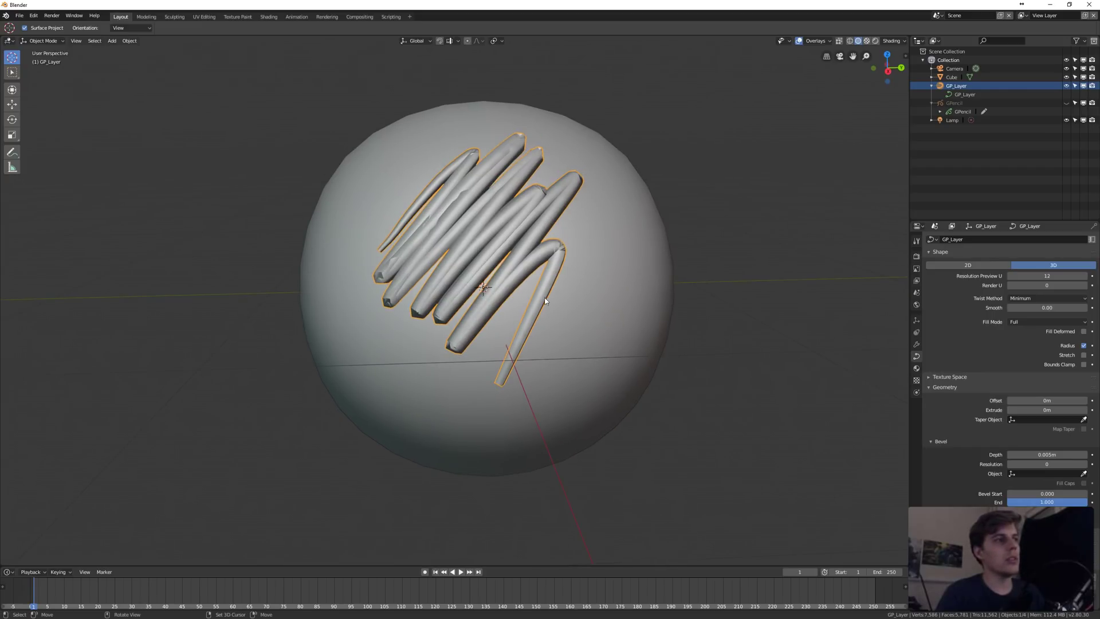
Enter Edit Mode on the curve, try moving a control point on its last stroke, and undo the move
key("ctrl+Tab")
key("Escape")
key("ctrl+Tab")
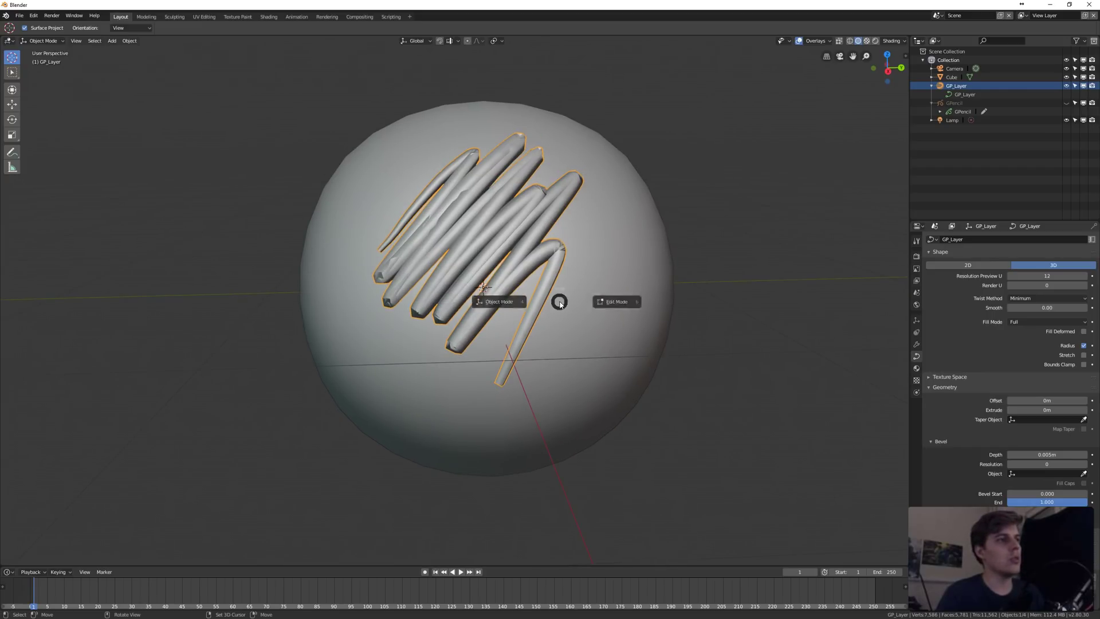
left_click(547, 304)
left_click(546, 294)
key("g")
left_click(555, 301)
key("ctrl+z")
Turn on proportional editing, try moving the same control point along with its neighbours, and undo it
key("o")
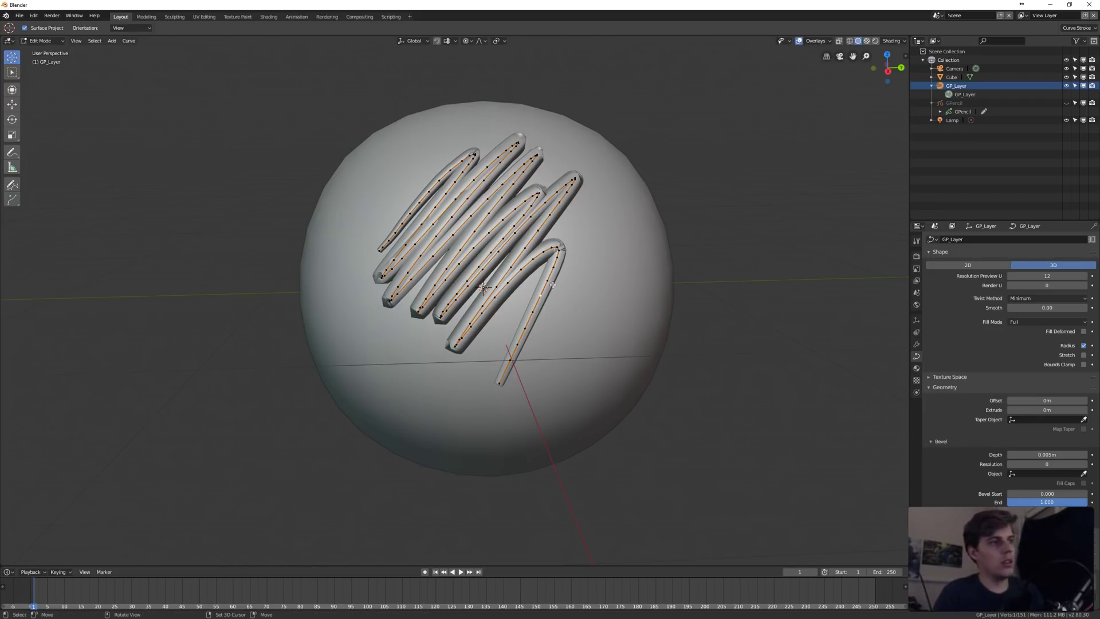
key("g")
left_click(588, 290)
key("ctrl+z")
Try moving the point with the proportional size reduced to 0.24, undo it, and return to Object Mode
middle_click_drag(574, 311, 536, 306)
key("g")
scroll(544, 300, "up", 12)
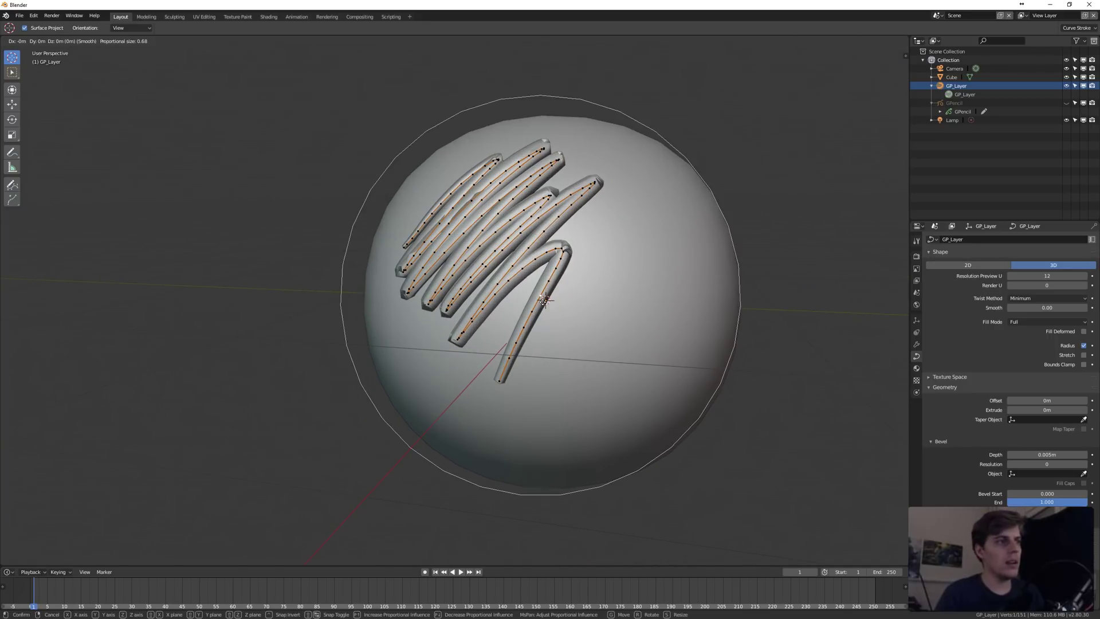
scroll(547, 310, "up", 3)
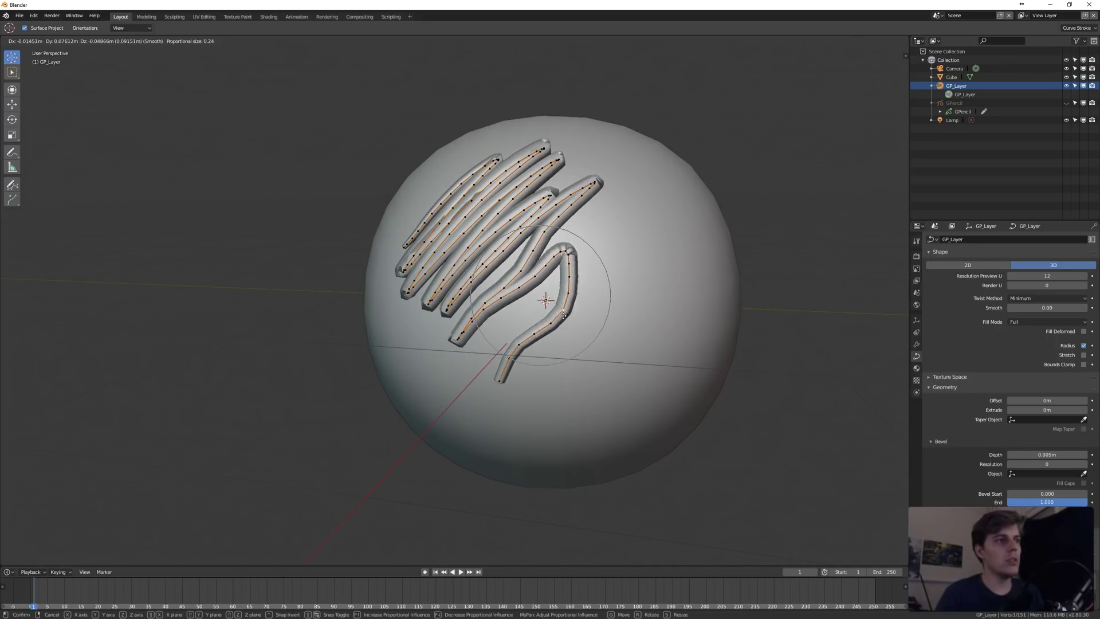
left_click(554, 322)
mouse_move(555, 322)
middle_mouse_down()
mouse_move(573, 331)
mouse_move(547, 327)
mouse_move(624, 320)
middle_mouse_up()
key("ctrl+z")
key("ctrl+Tab")
left_click(510, 329)
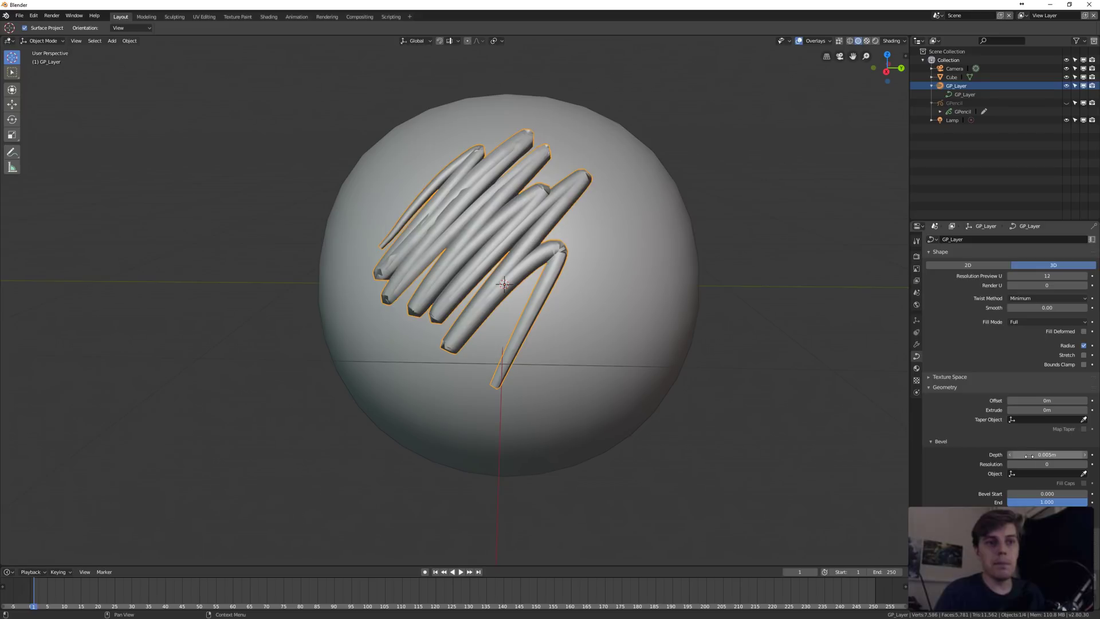
Set the curve's bevel depth to 0.007 m, bevel resolution to 8 and preview resolution U to 24
left_click_drag(1043, 454, 1062, 464)
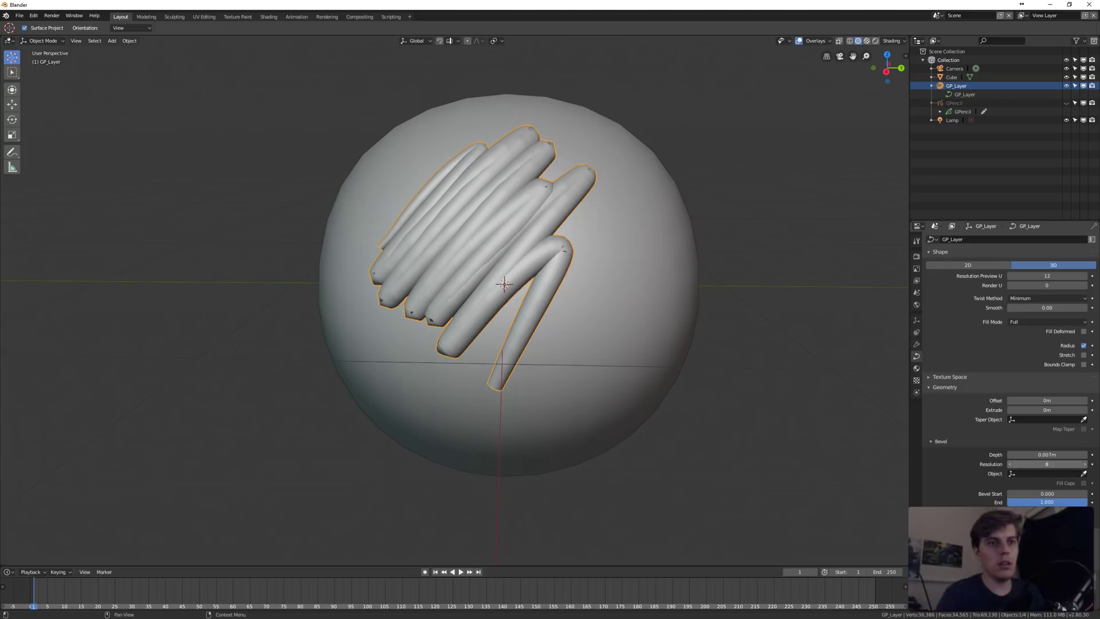
left_click_drag(1046, 275, 1014, 276)
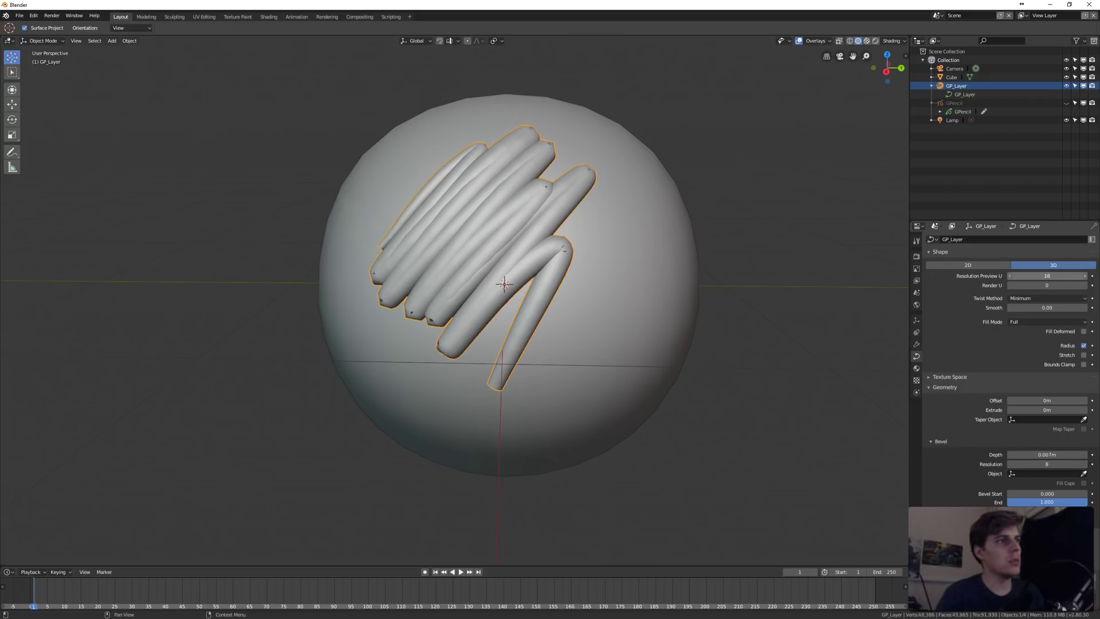
mouse_move(806, 309)
middle_mouse_down()
mouse_move(575, 229)
mouse_move(491, 247)
mouse_move(530, 232)
middle_mouse_up()
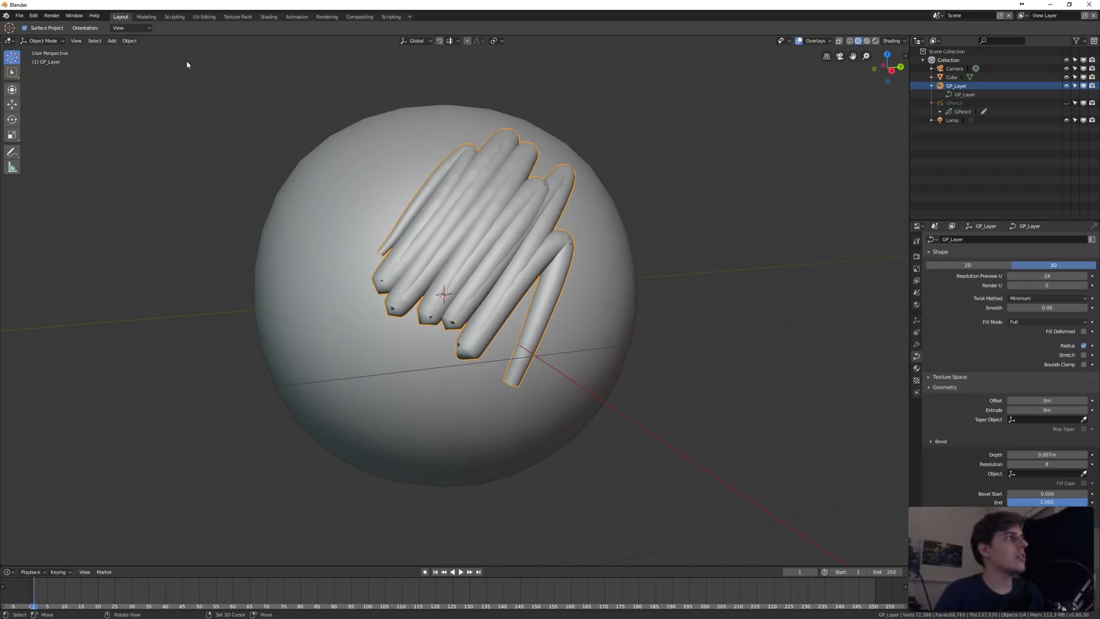
Convert the bevelled GP_Layer curve to a mesh
left_click(130, 40)
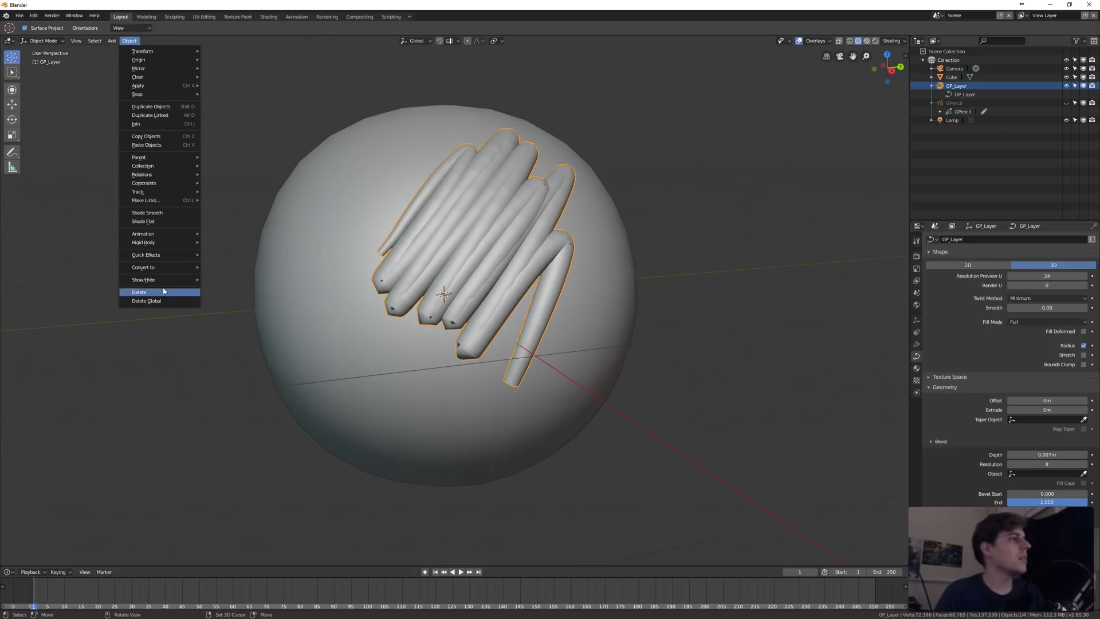
mouse_move(189, 267)
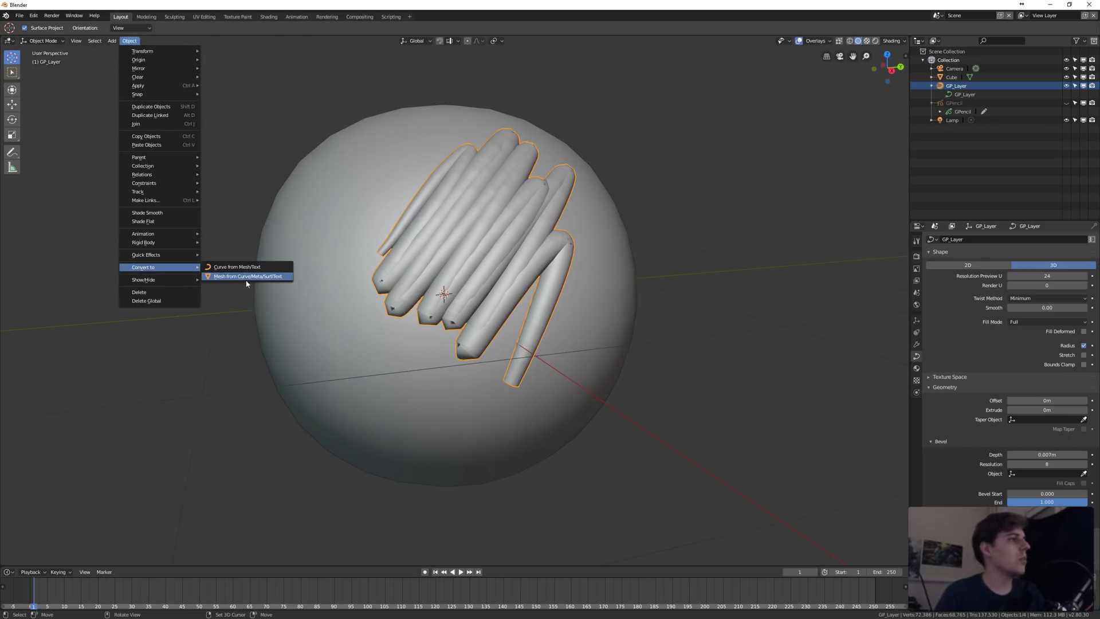
left_click(262, 277)
middle_click_drag(552, 290, 688, 237)
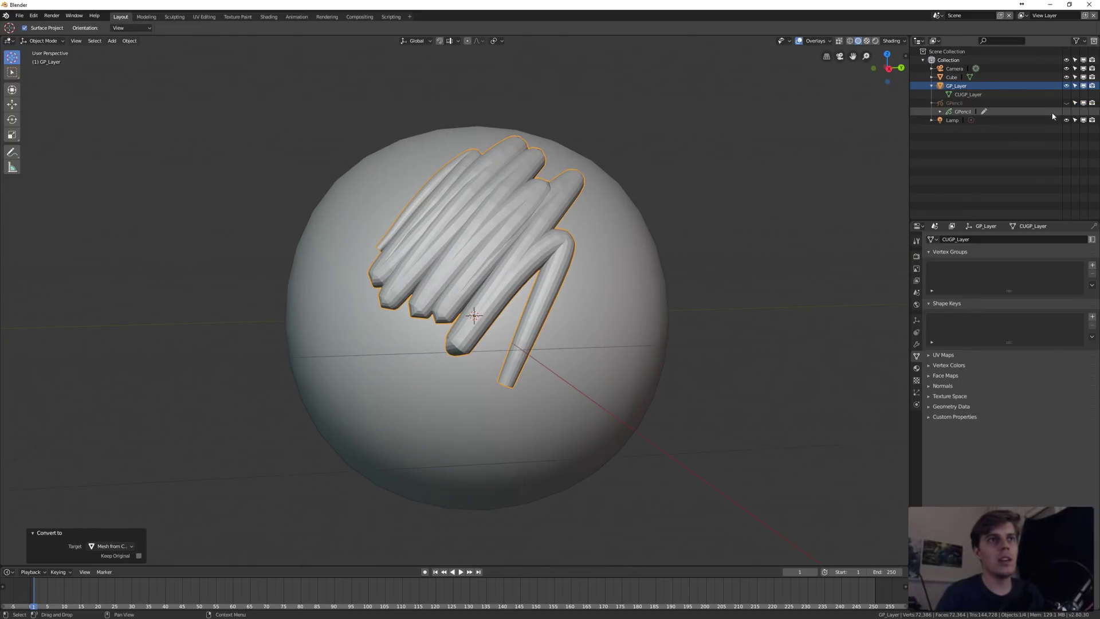
middle_click_drag(630, 160, 630, 175)
Apply Shade Smooth to the converted scribble mesh and check the tubes from several angles
key("w")
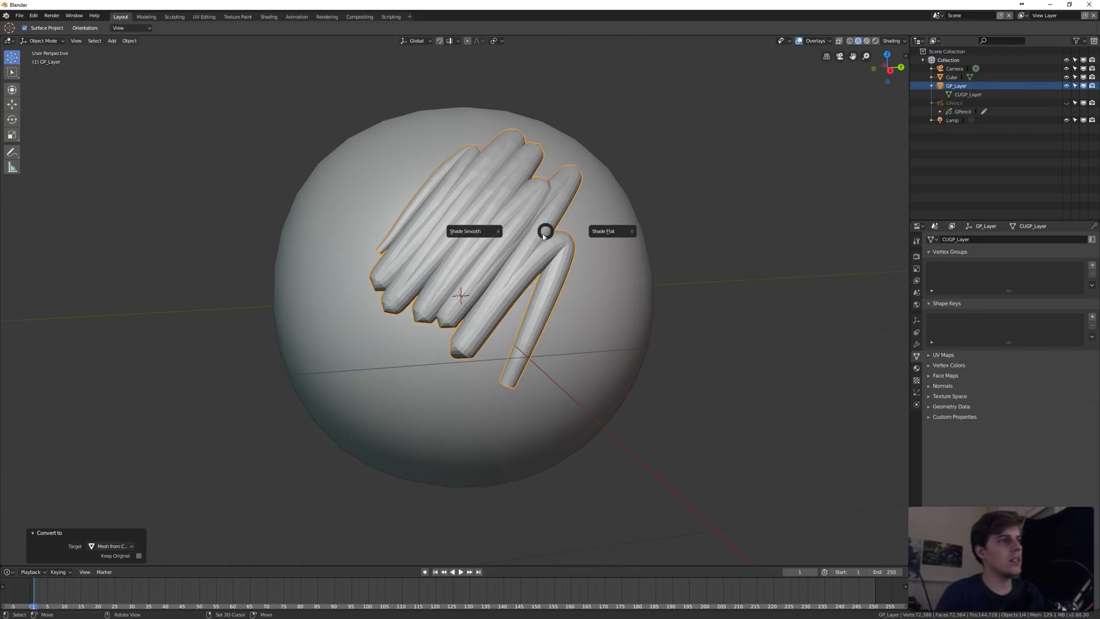
left_click(498, 240)
mouse_move(497, 240)
middle_mouse_down()
mouse_move(567, 226)
mouse_move(597, 233)
mouse_move(510, 241)
mouse_move(521, 234)
middle_mouse_up()
scroll(510, 241, "down", 1)
scroll(507, 240, "up", 2)
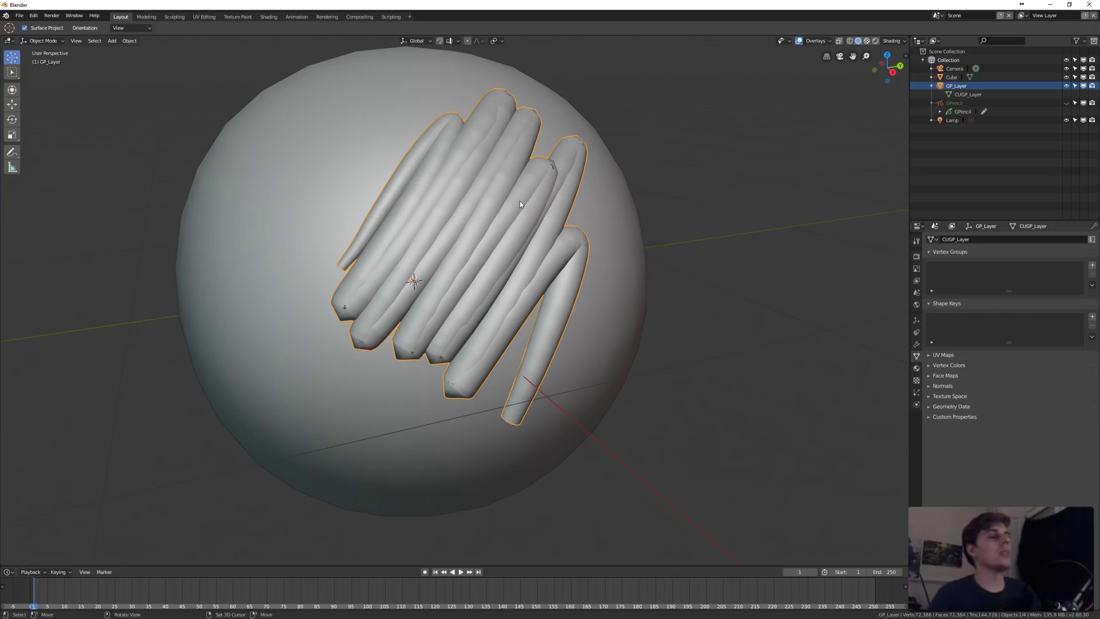
middle_click_drag(505, 205, 445, 190)
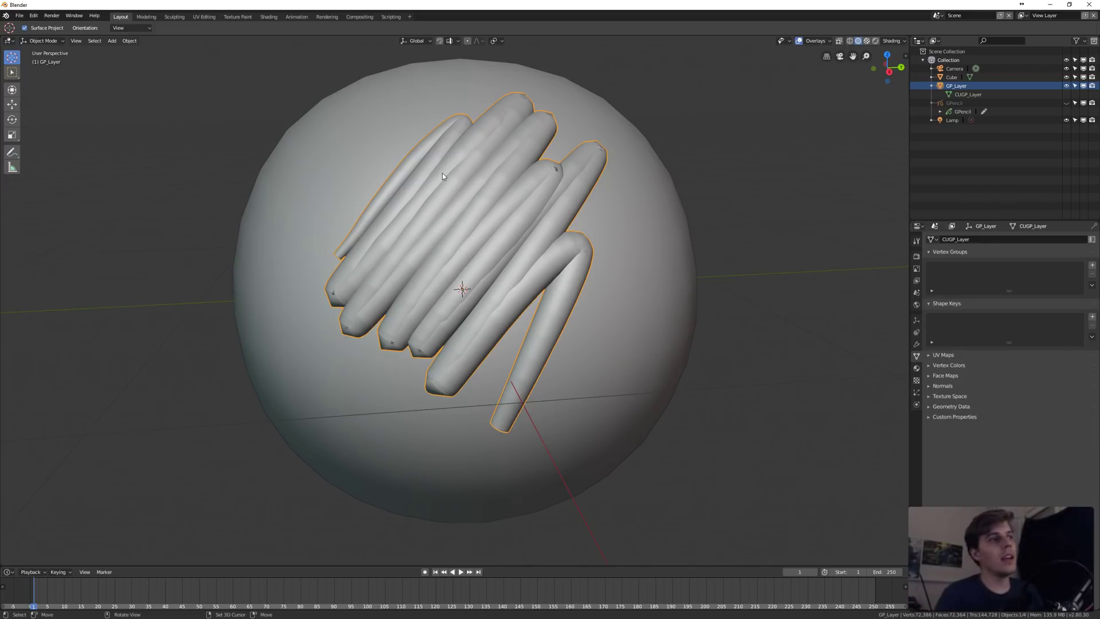
middle_click_drag(425, 190, 459, 213)
scroll(467, 216, "down", 2)
scroll(472, 210, "up", 2)
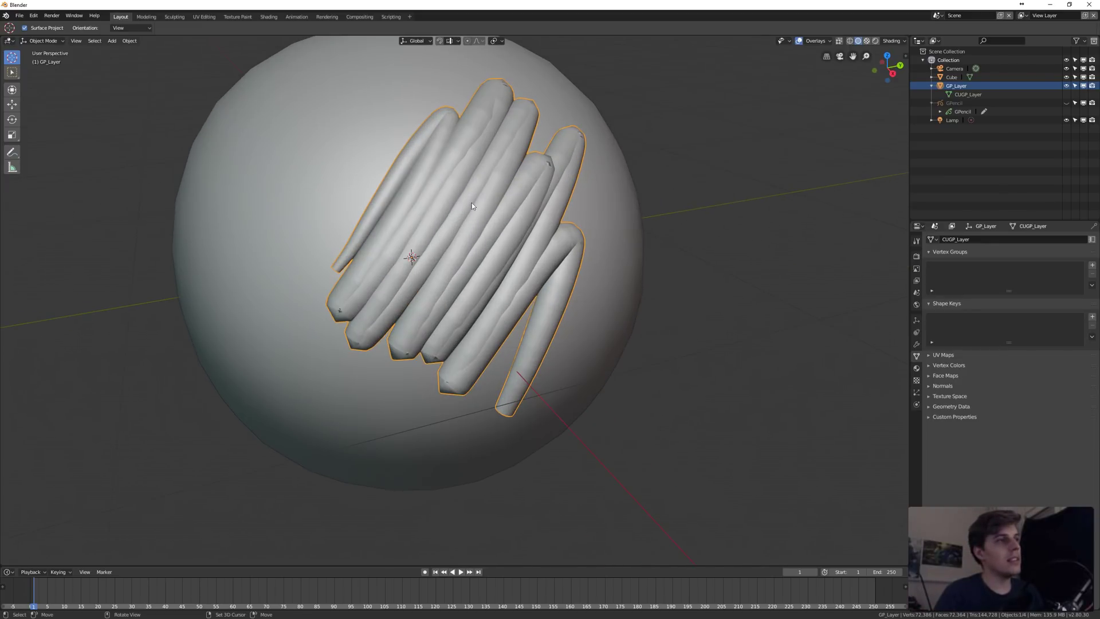
middle_click_drag(520, 239, 490, 233)
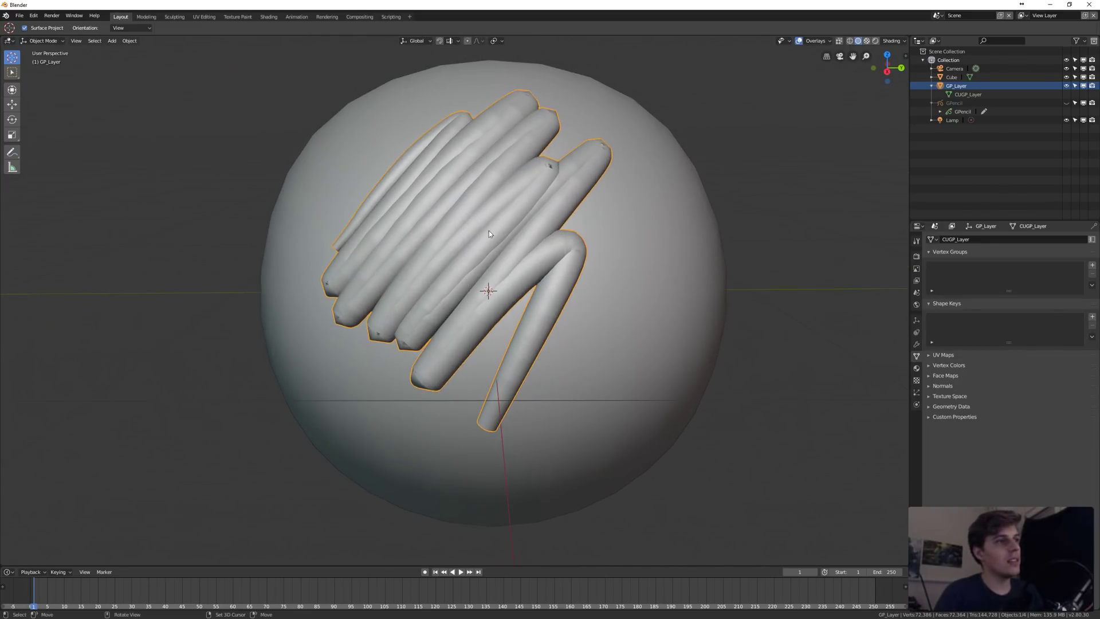
Enter Edit Mode on the scribble mesh and select an edge loop running around one of the tubes
key("ctrl+Tab")
left_click(569, 236)
key("ctrl+Tab")
left_click(612, 238)
scroll(544, 239, "down", 1)
scroll(544, 239, "up", 2)
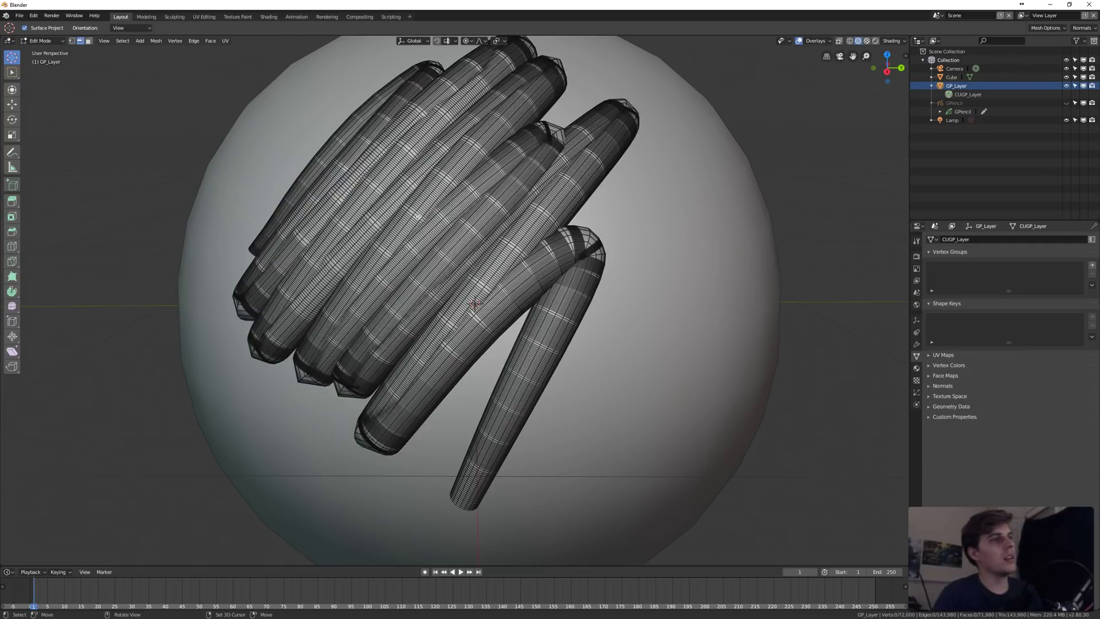
scroll(514, 234, "up", 2)
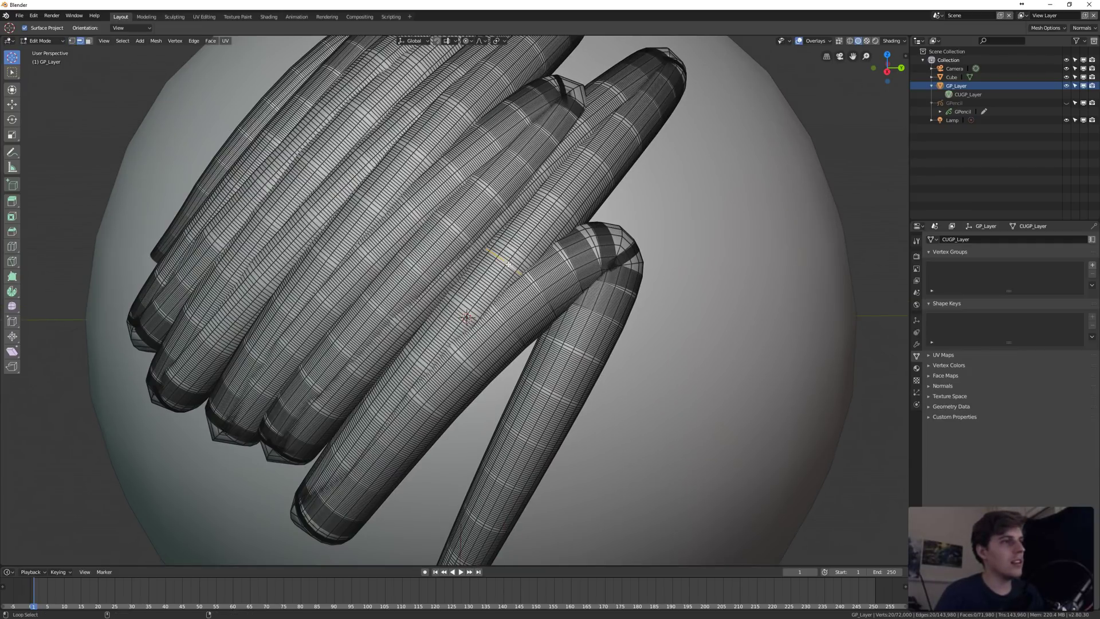
Select an edge loop running lengthwise along the tubes and examine the mesh topology
scroll(506, 264, "down", 2)
scroll(507, 264, "up", 4)
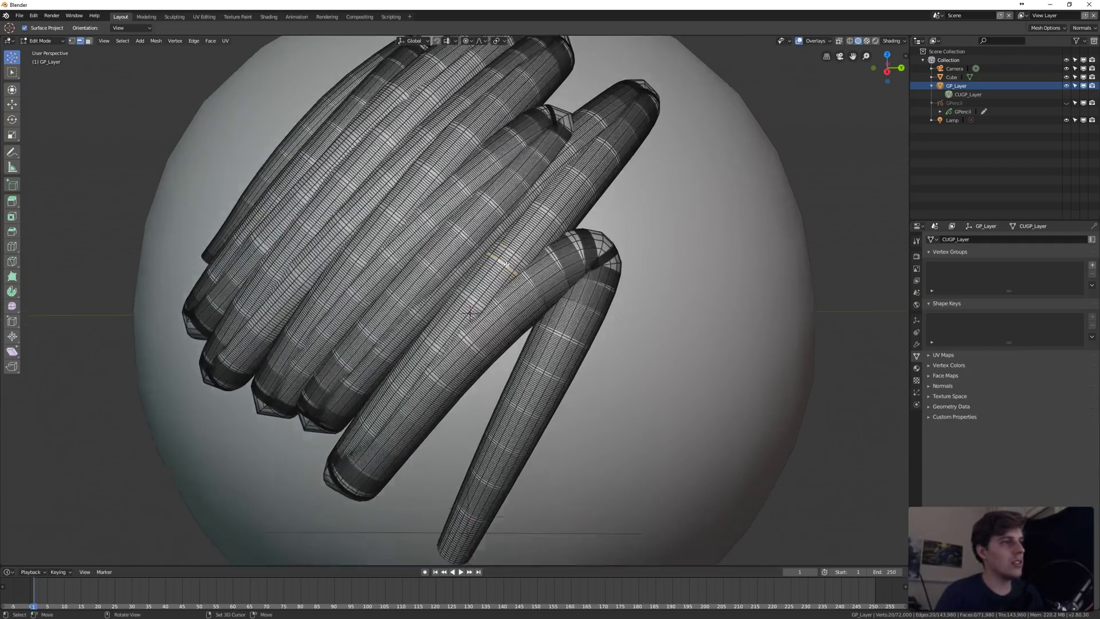
left_click(506, 264, "alt")
scroll(507, 264, "up", 1)
scroll(506, 264, "down", 6)
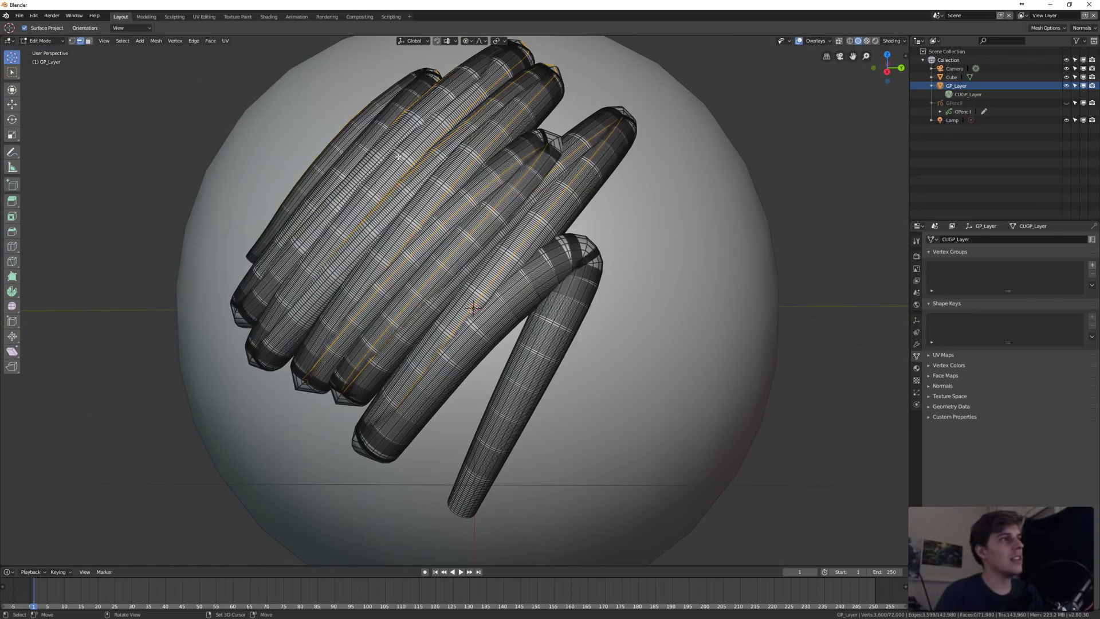
mouse_move(554, 356)
middle_mouse_down()
mouse_move(589, 327)
mouse_move(471, 191)
middle_mouse_up()
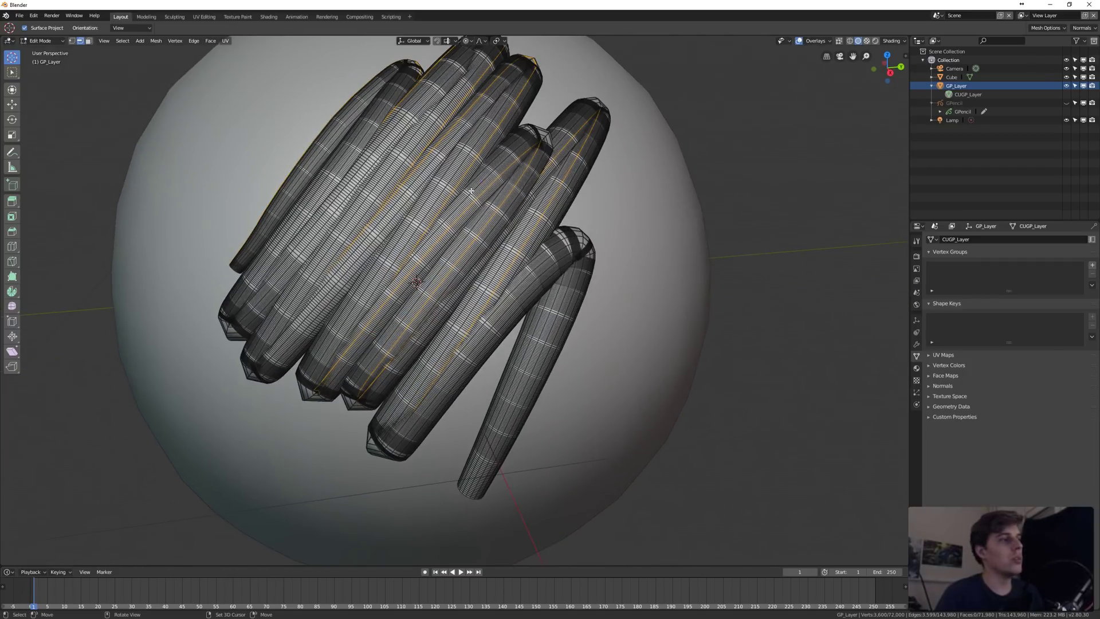
mouse_move(527, 127)
middle_mouse_down()
mouse_move(526, 153)
mouse_move(565, 169)
middle_mouse_up()
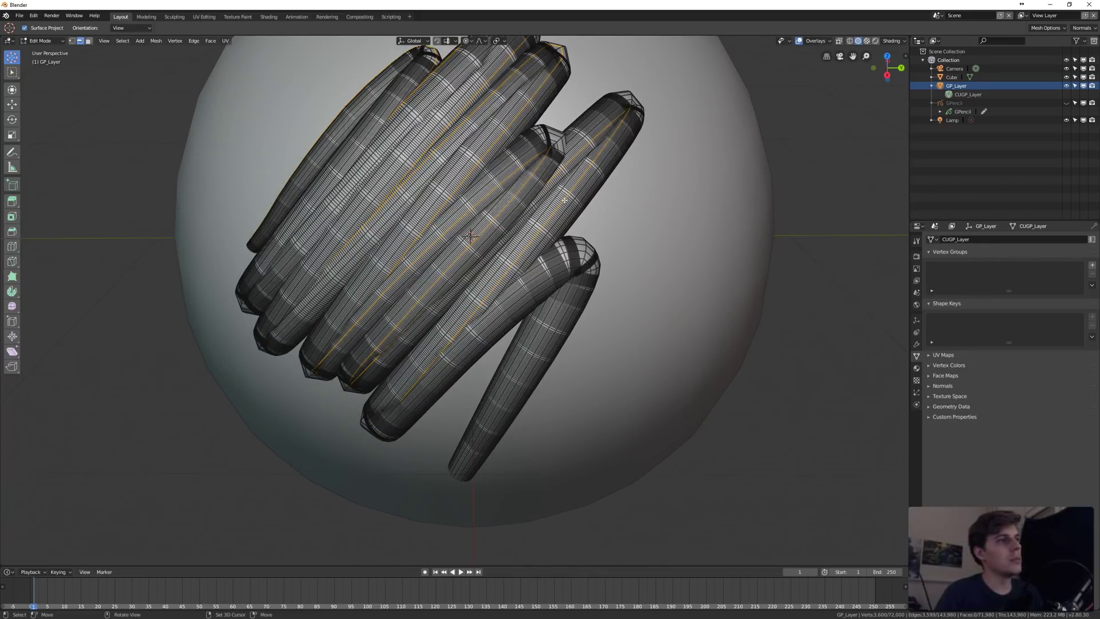
Return to Object Mode and look over the smooth-shaded scribble on the sphere
key("ctrl+Tab")
left_click(513, 203)
mouse_move(513, 203)
middle_mouse_down()
mouse_move(511, 212)
mouse_move(522, 195)
middle_mouse_up()
scroll(537, 203, "up", 2)
scroll(536, 203, "down", 3)
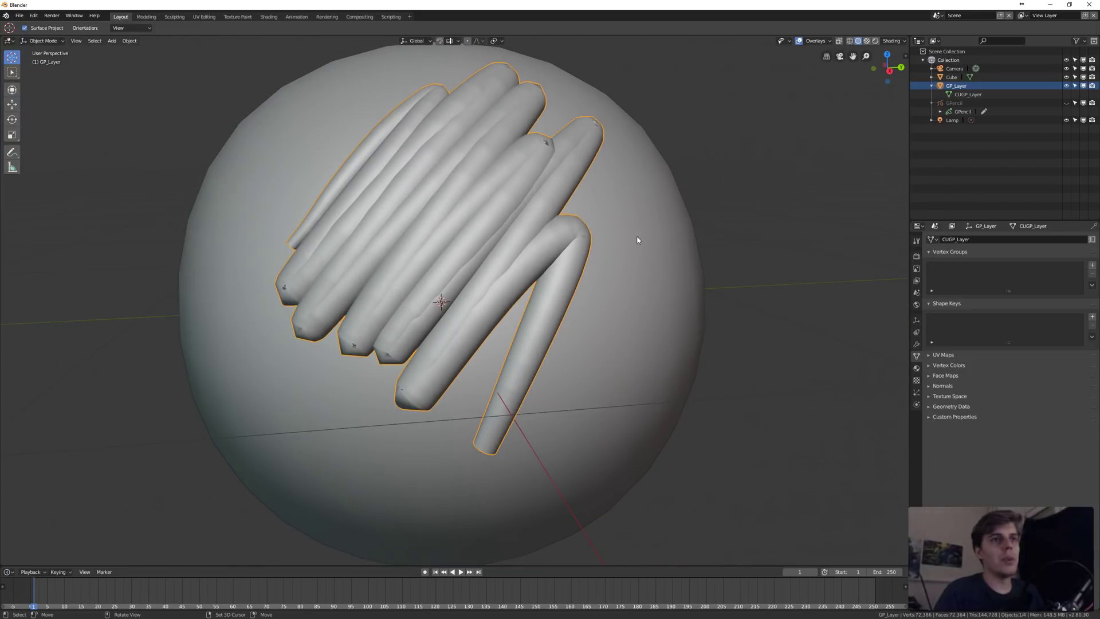
scroll(662, 270, "down", 3)
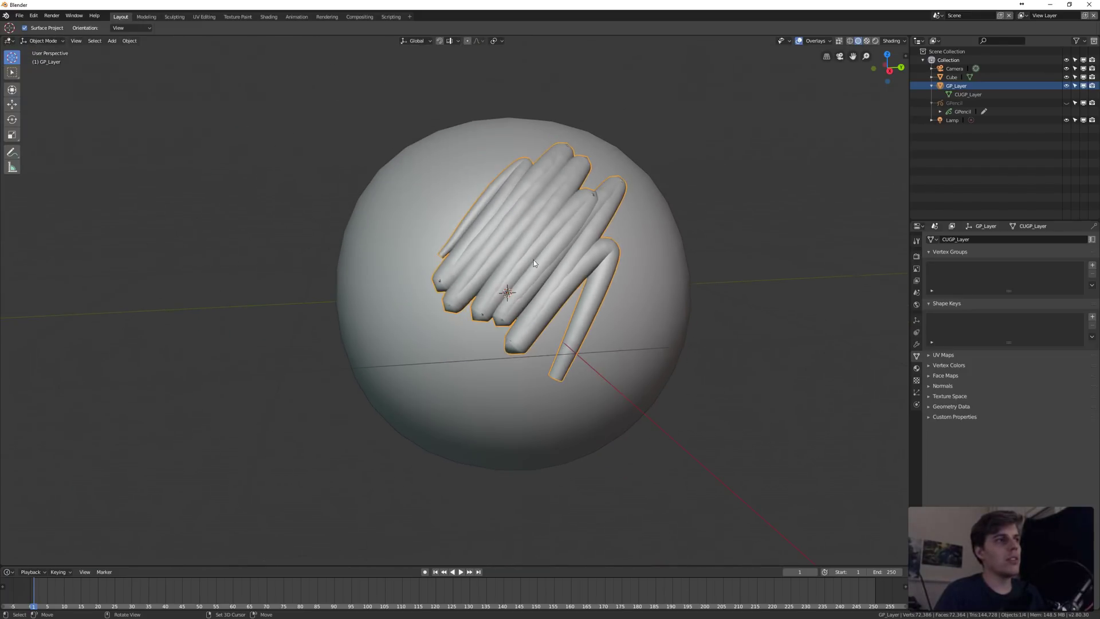
middle_click_drag(534, 260, 529, 269)
scroll(528, 268, "down", 1)
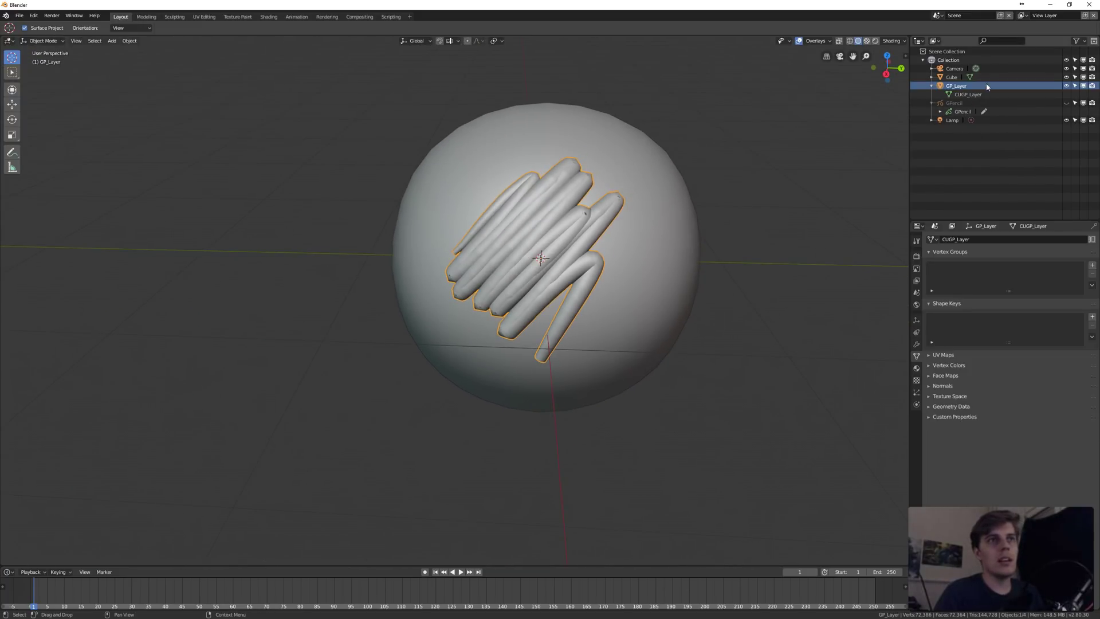
Hide the Cube sphere object to isolate the scribble mesh
left_click(1066, 77)
mouse_move(567, 207)
middle_mouse_down()
mouse_move(623, 198)
mouse_move(599, 187)
middle_mouse_up()
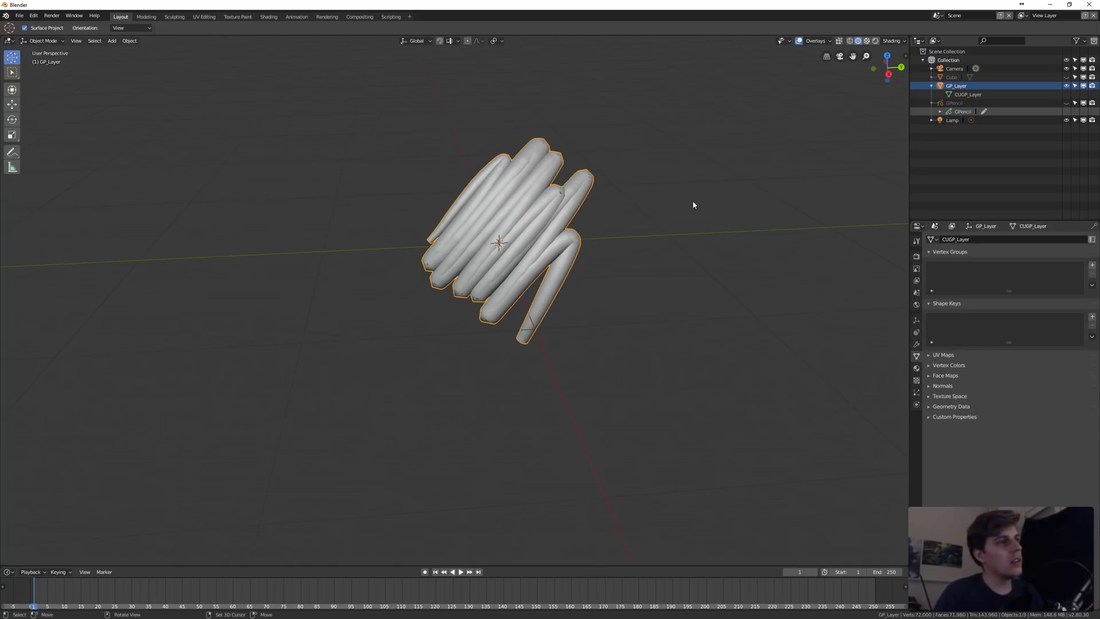
middle_click_drag(692, 204, 840, 316)
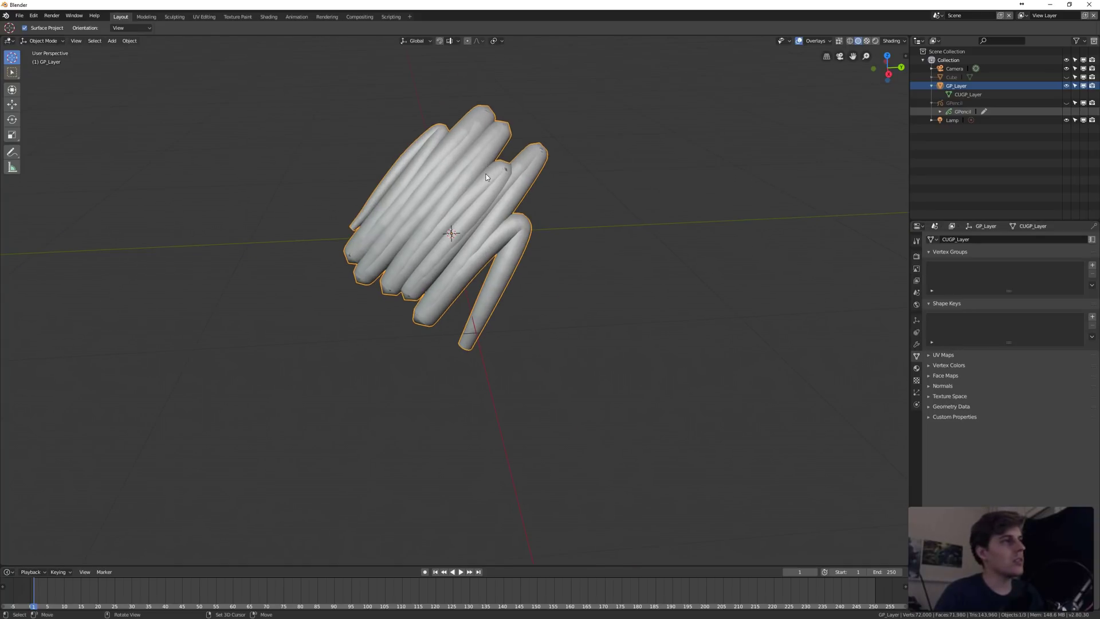
middle_click_drag(463, 167, 477, 208, "shift")
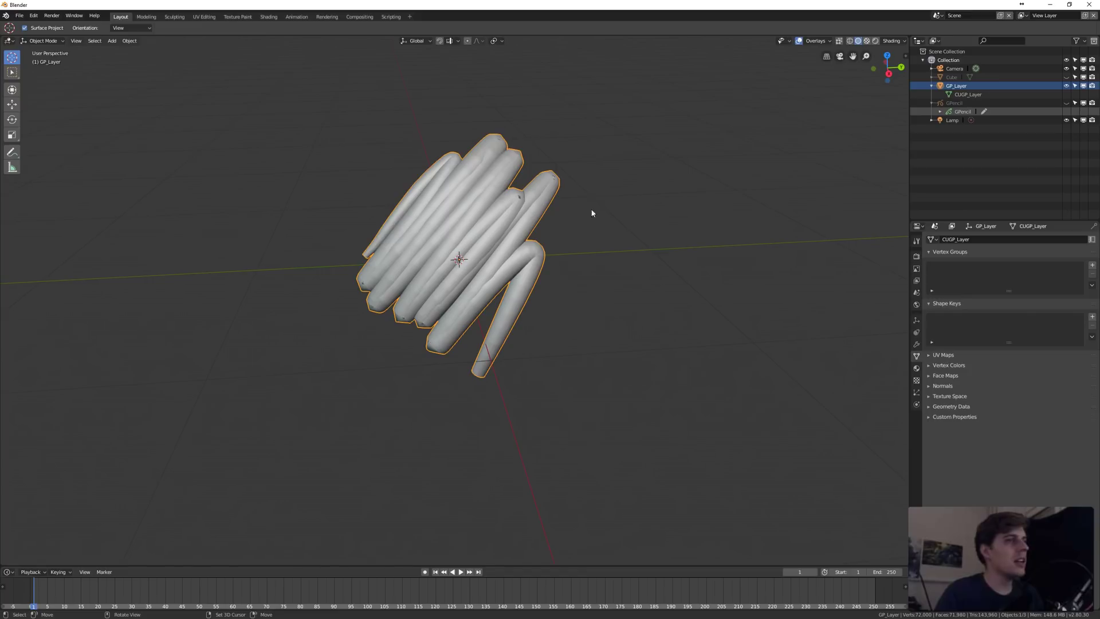
Show the scribble mesh's modifier settings, duplicate the mesh in place and hide the duplicate
left_click(917, 345)
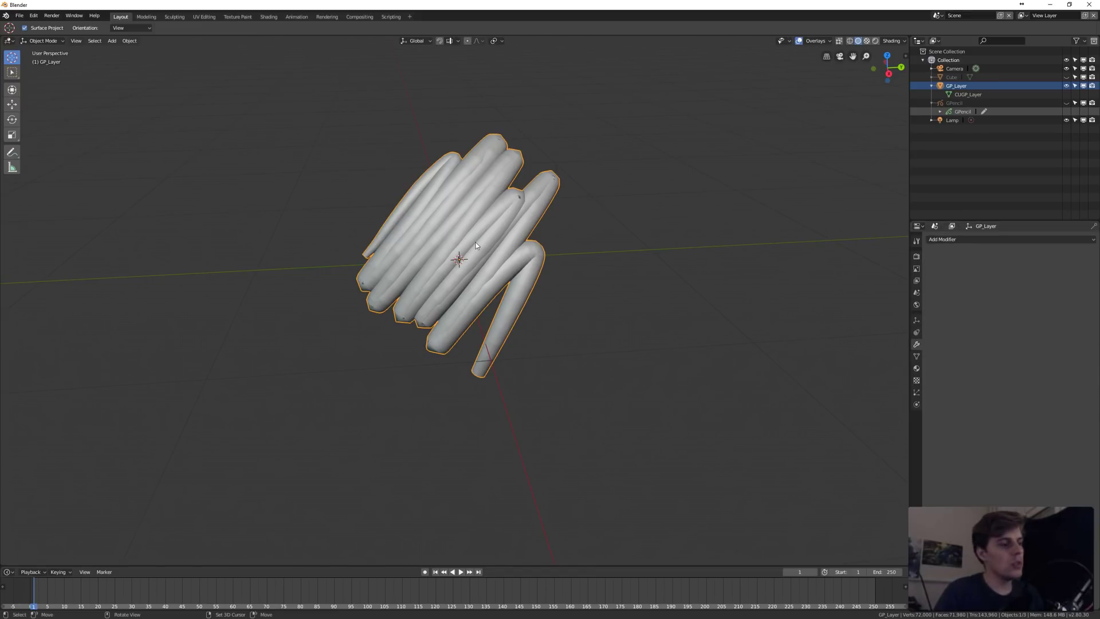
key("shift+d")
right_click(568, 262)
key("h")
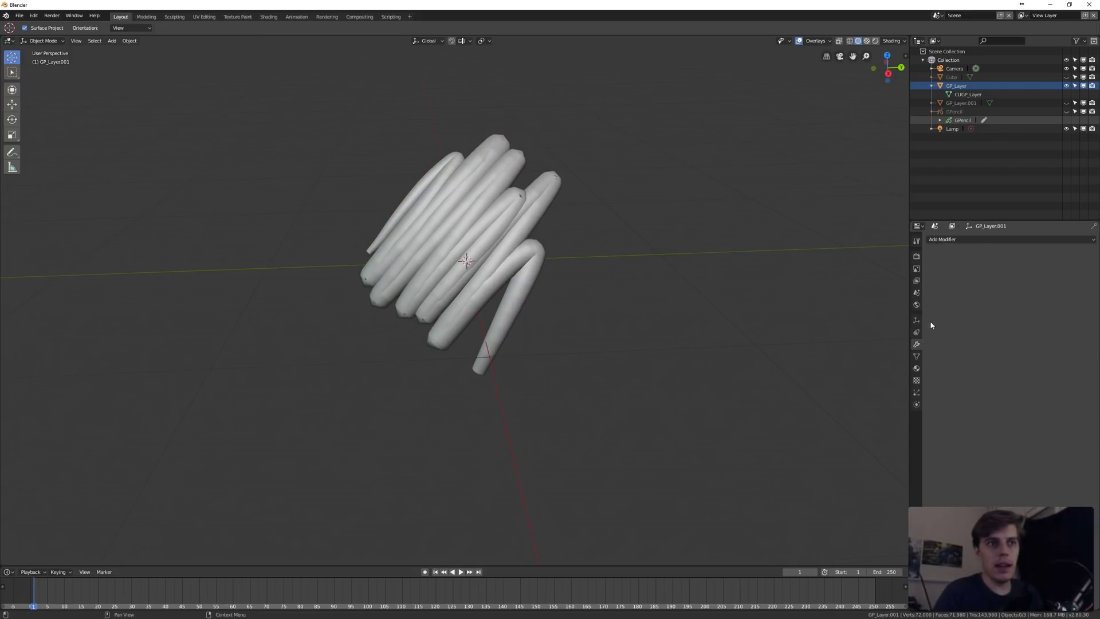
Put the scribble mesh into Sculpt Mode and choose the Flatten/Contrast brush
left_click(454, 224)
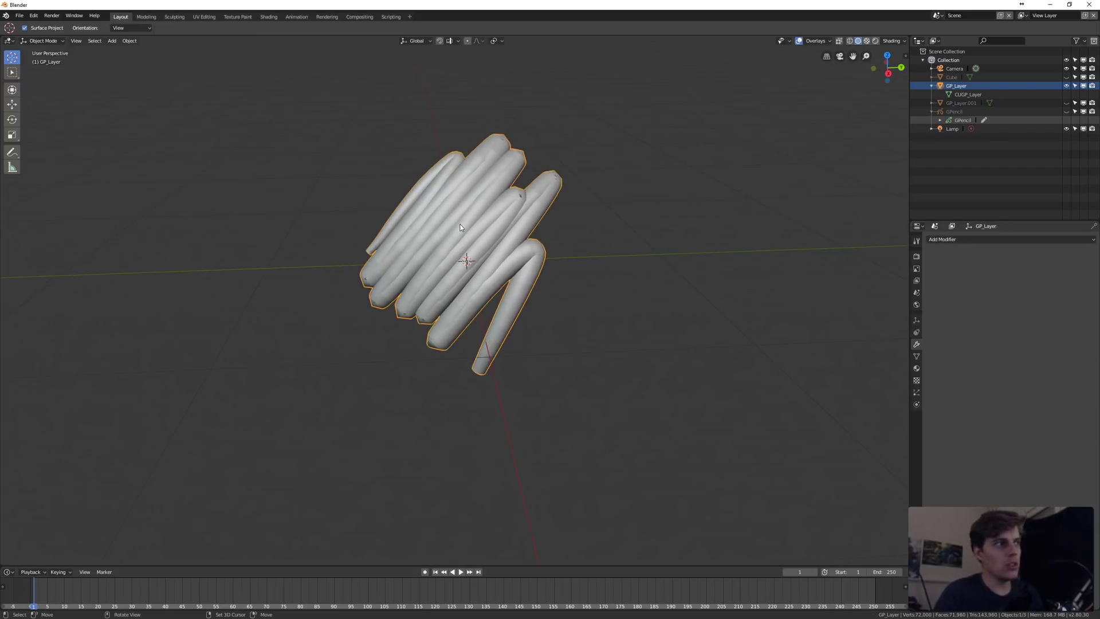
key("ctrl+Tab")
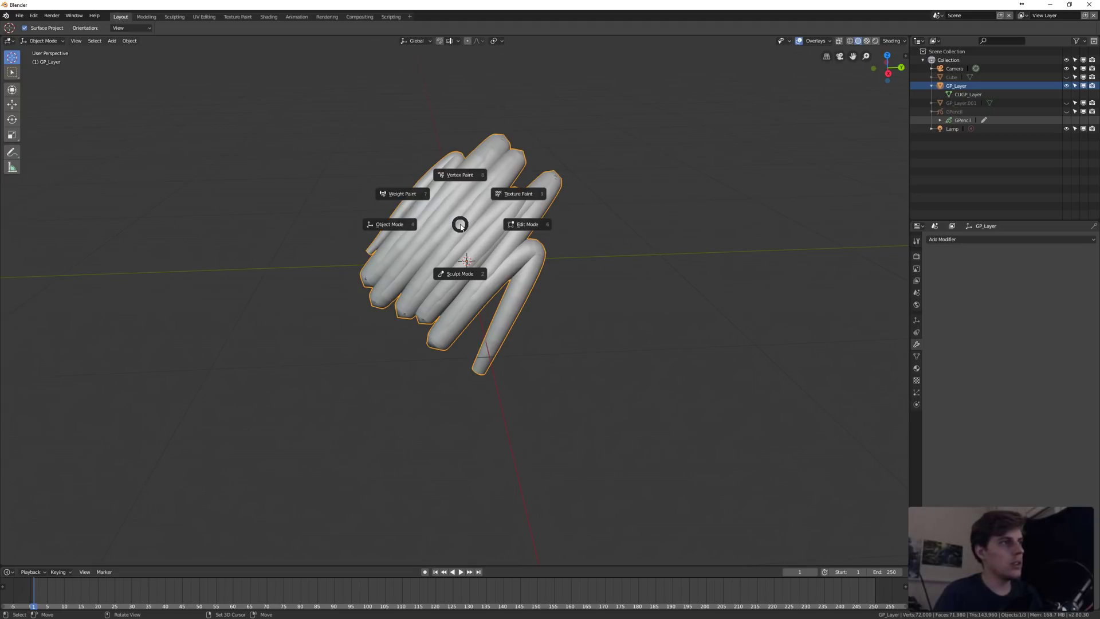
left_click(454, 277)
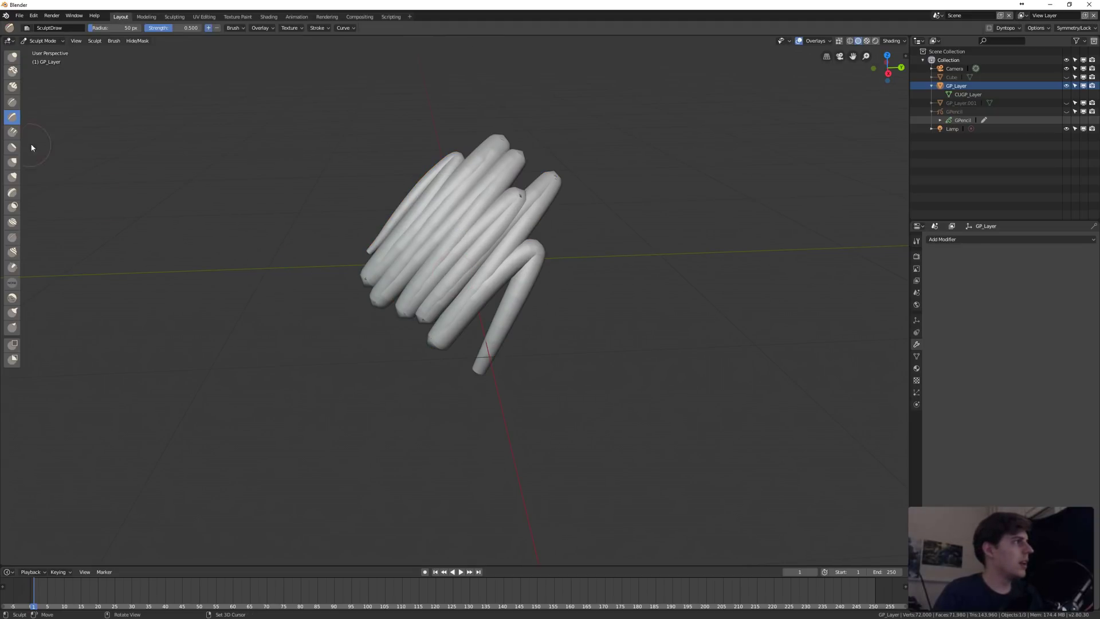
left_click(13, 150)
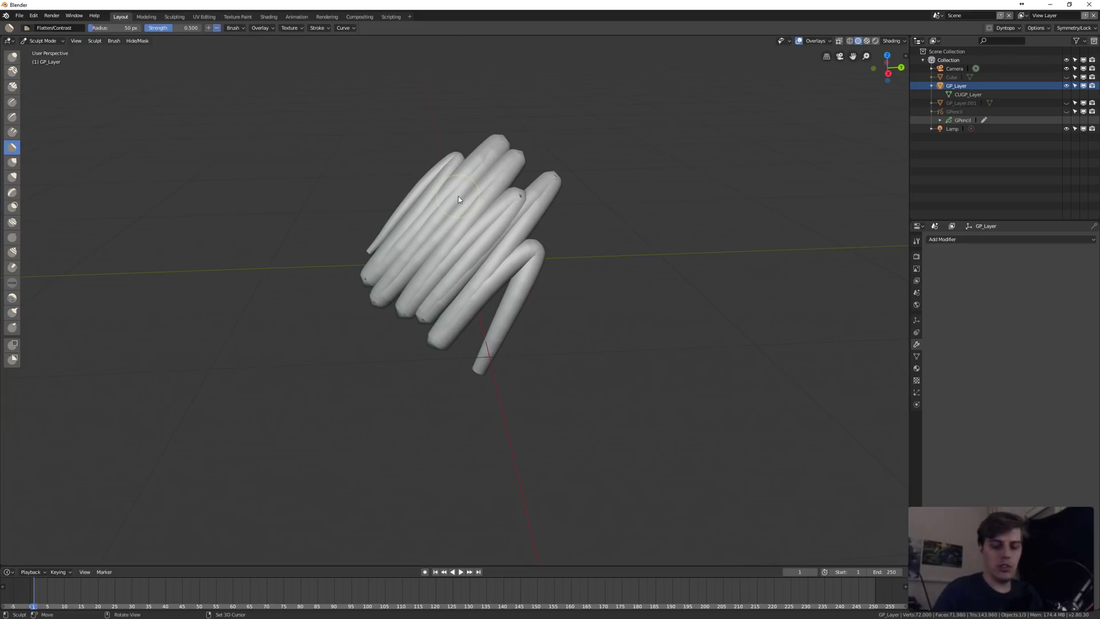
Flatten the ridges between the middle tubes of the scribble with 50 px brush strokes so they blend into one surface
mouse_move(596, 223)
middle_mouse_down()
mouse_move(617, 233)
mouse_move(480, 268)
middle_mouse_up()
mouse_move(457, 240)
left_mouse_down()
mouse_move(462, 215)
mouse_move(511, 232)
mouse_move(515, 251)
left_mouse_up()
mouse_move(585, 206)
middle_mouse_down()
mouse_move(587, 192)
mouse_move(550, 218)
middle_mouse_up()
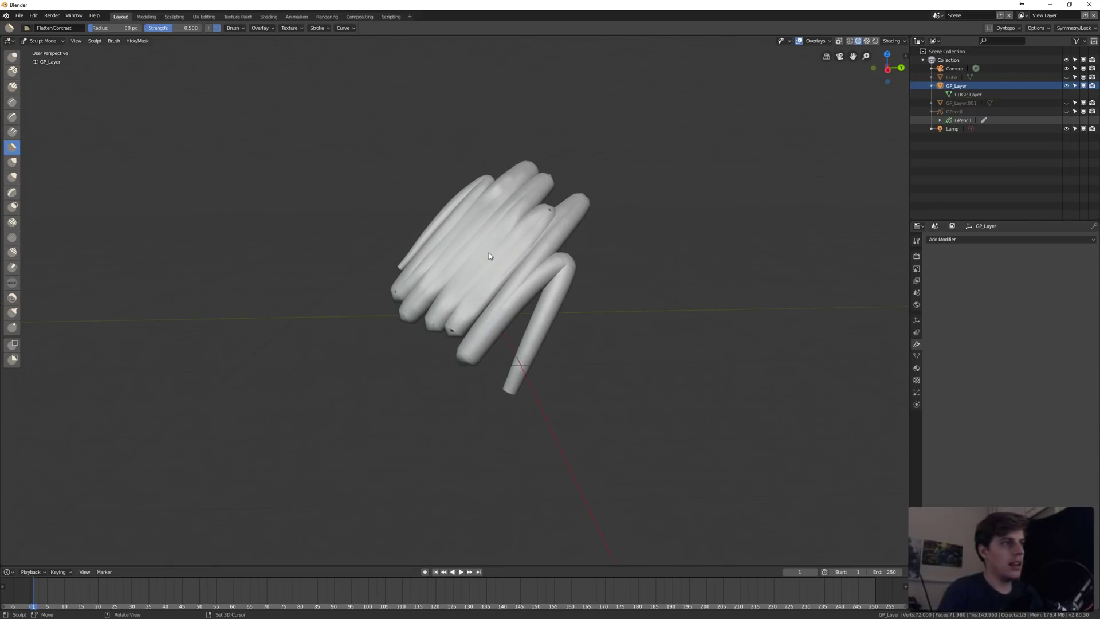
mouse_move(465, 273)
left_mouse_down()
mouse_move(473, 265)
mouse_move(467, 342)
mouse_move(535, 249)
left_mouse_up()
middle_click_drag(559, 187, 561, 222)
mouse_move(519, 221)
left_mouse_down()
mouse_move(477, 257)
mouse_move(521, 143)
mouse_move(510, 176)
left_mouse_up()
middle_click_drag(426, 285, 510, 221)
left_click_drag(510, 221, 497, 243)
left_click_drag(471, 298, 513, 238)
left_click_drag(434, 292, 417, 315)
middle_click_drag(515, 260, 568, 249)
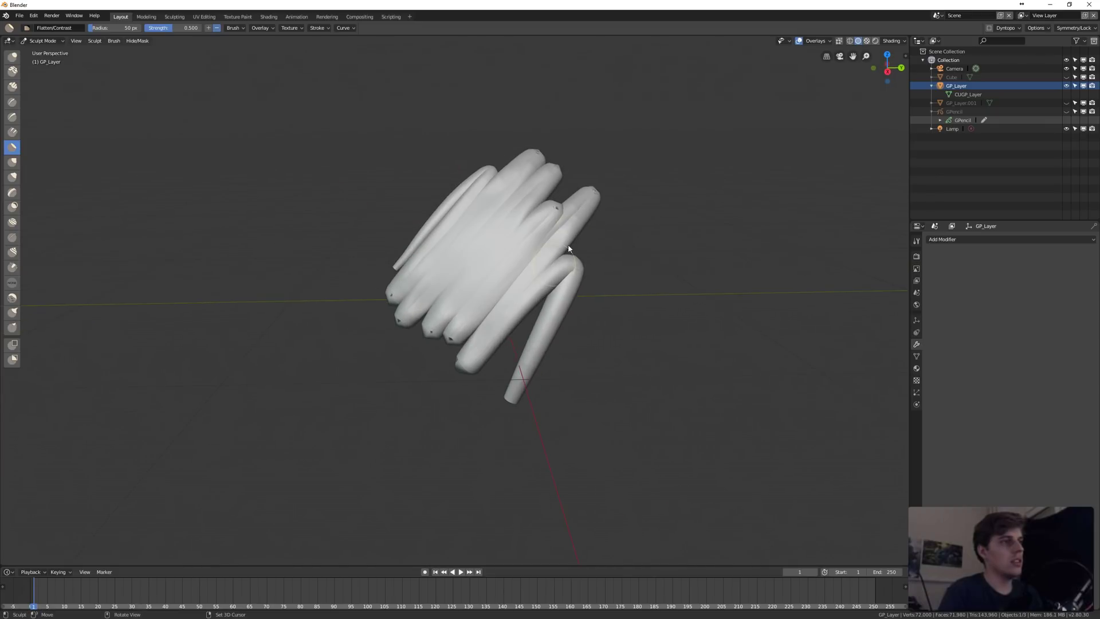
left_click_drag(488, 280, 494, 262)
left_click_drag(514, 222, 538, 202)
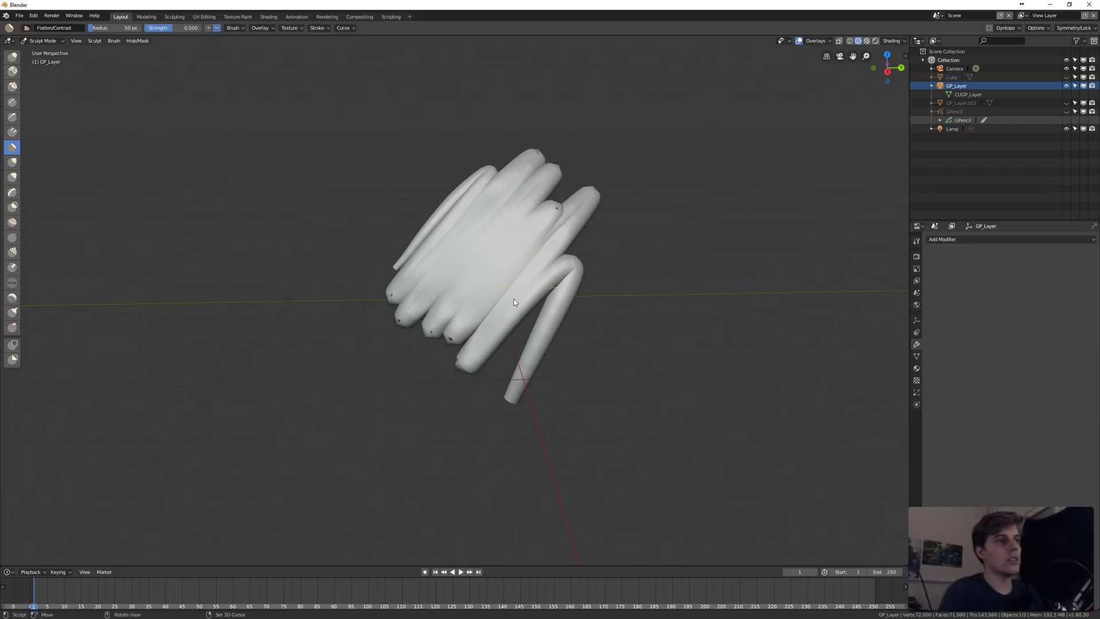
Check the scribble's back side and flatten more of the grooves across the front of the tubes
middle_click_drag(554, 232, 549, 269)
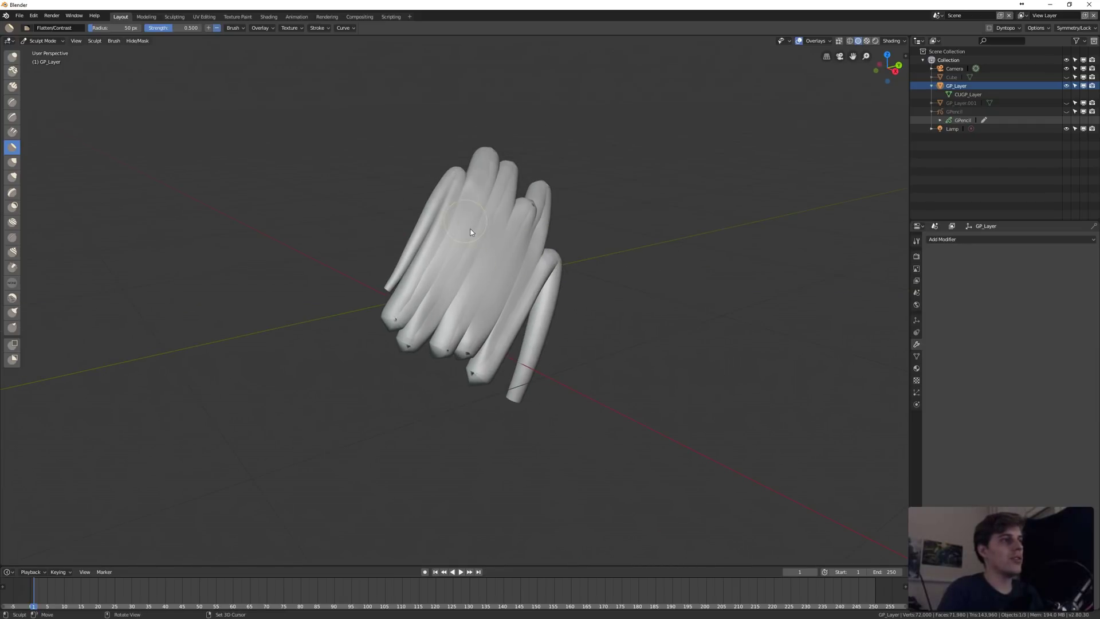
middle_click_drag(529, 192, 576, 276)
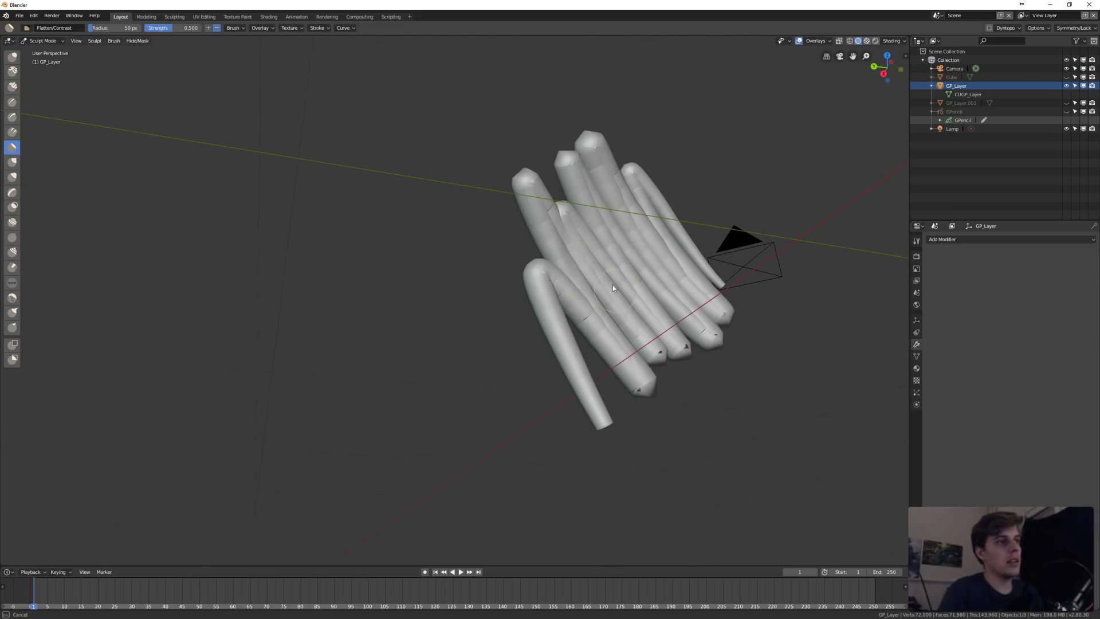
middle_click_drag(652, 288, 668, 263)
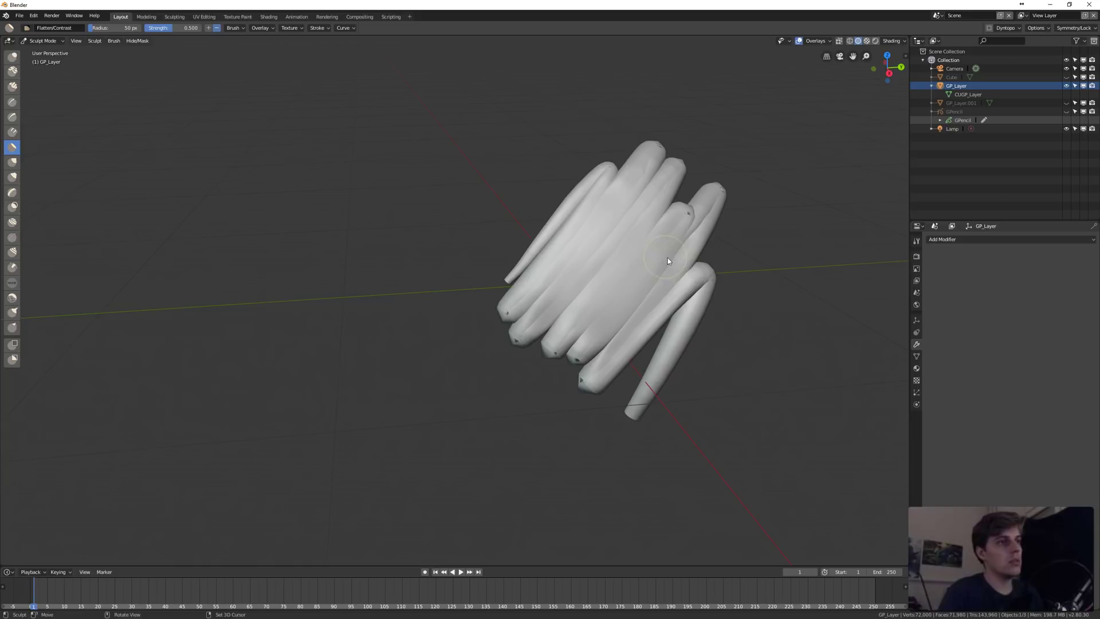
left_click_drag(656, 225, 667, 241)
middle_click_drag(665, 273, 730, 233)
mouse_move(795, 246)
left_mouse_down()
mouse_move(825, 269)
mouse_move(746, 174)
mouse_move(757, 195)
mouse_move(809, 226)
left_mouse_up()
middle_click_drag(809, 229, 500, 221)
left_click_drag(500, 221, 507, 292)
left_click_drag(573, 298, 619, 270)
mouse_move(656, 259)
middle_mouse_down()
mouse_move(579, 227)
mouse_move(635, 253)
middle_mouse_up()
Return to Object Mode and look through the available modifiers without adding one
key("ctrl+Tab")
left_click(586, 260)
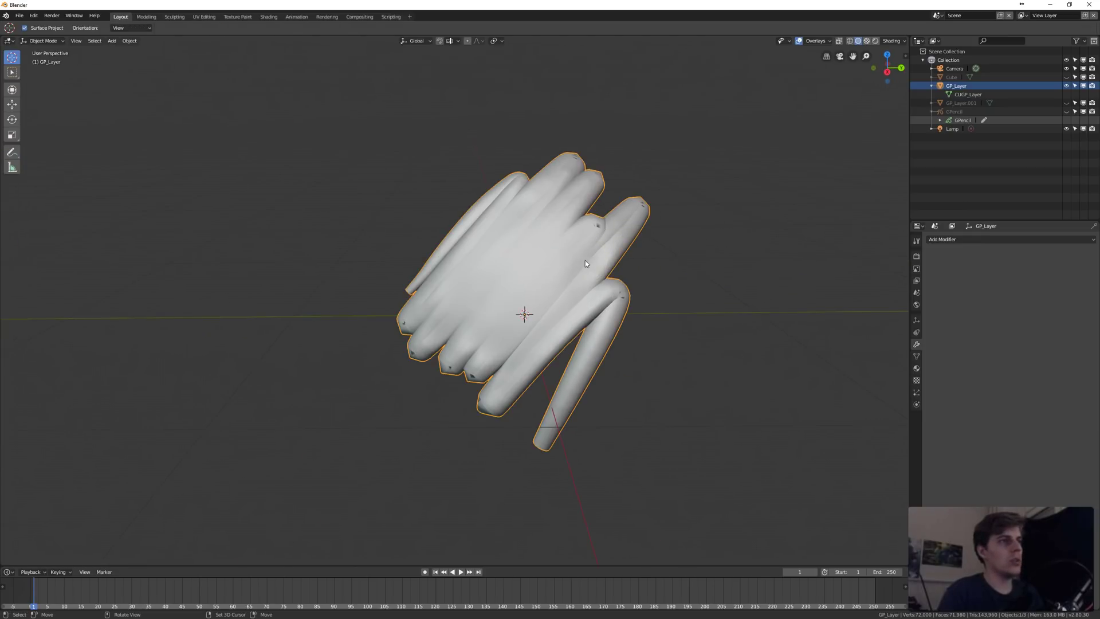
left_click(985, 239)
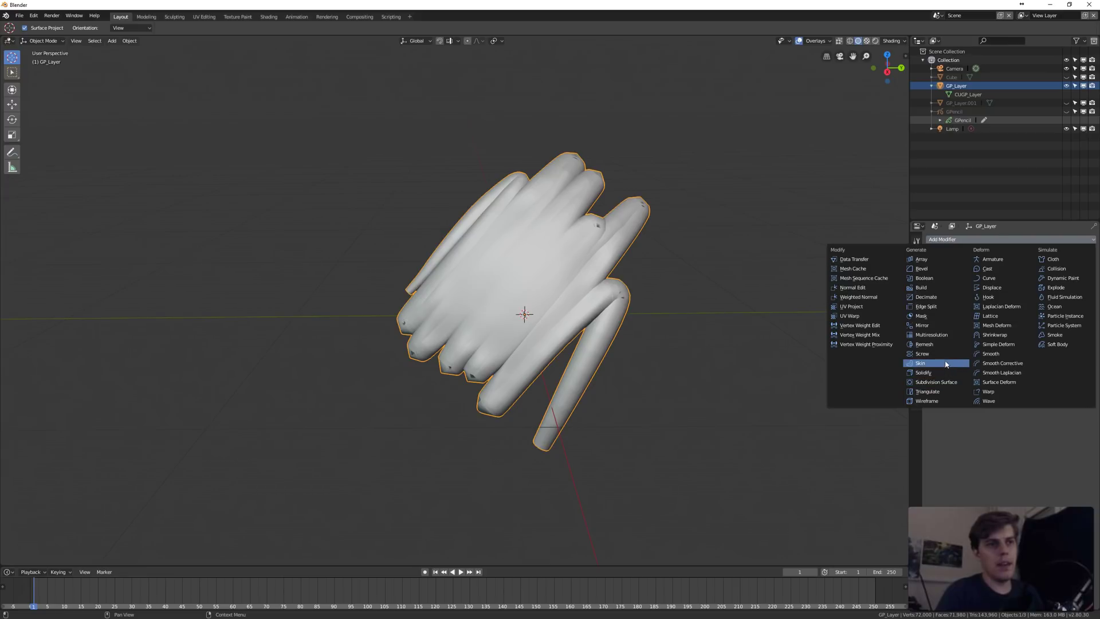
key("Escape")
Return the mesh to Sculpt Mode and enable Dyntopo in the Flatten brush's tool settings
key("ctrl+Tab")
left_click(597, 277)
key("ctrl+Tab")
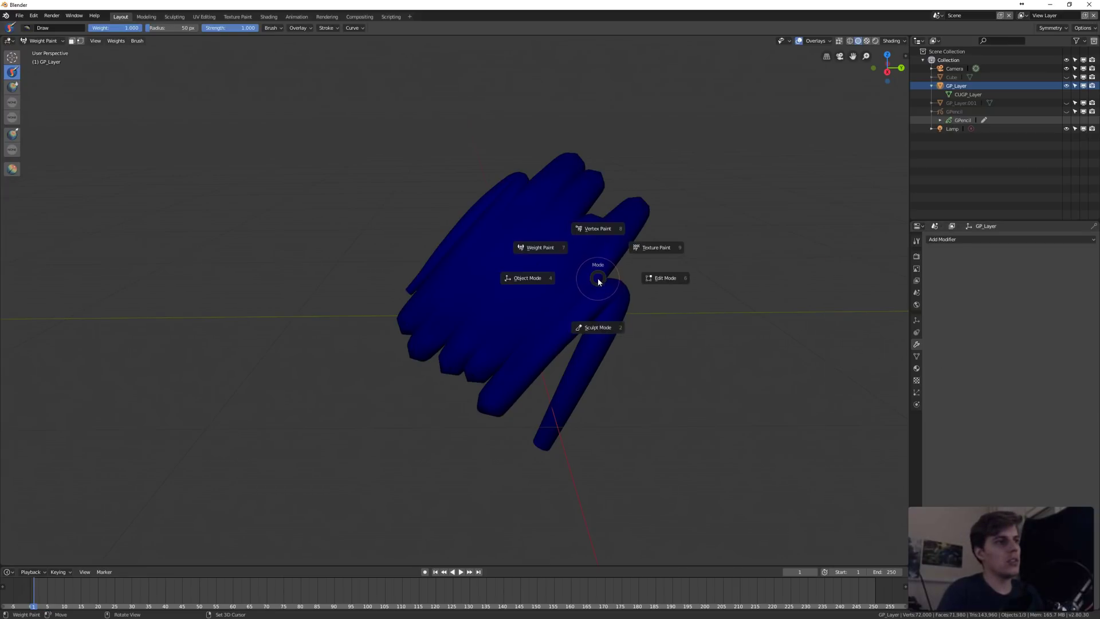
left_click(600, 329)
middle_click_drag(517, 261, 539, 258)
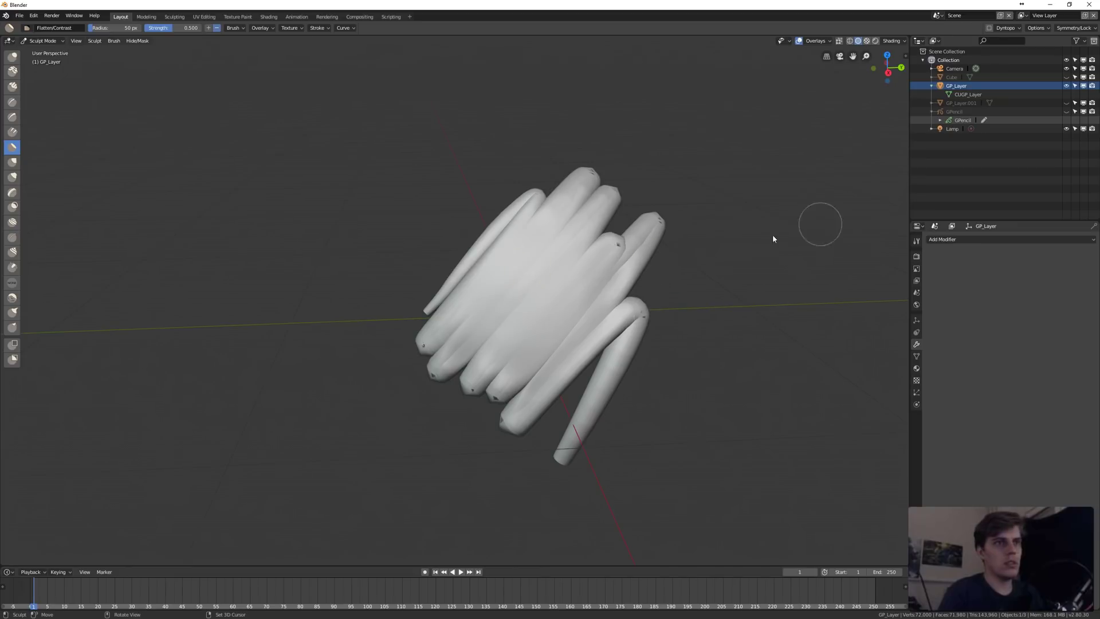
left_click(917, 240)
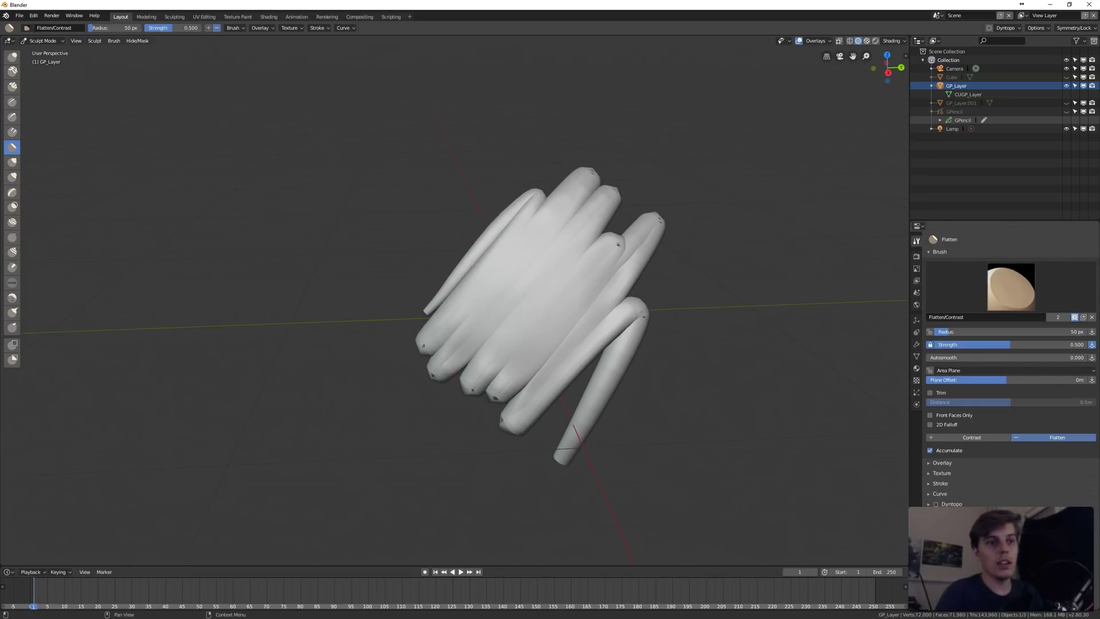
left_click(929, 504)
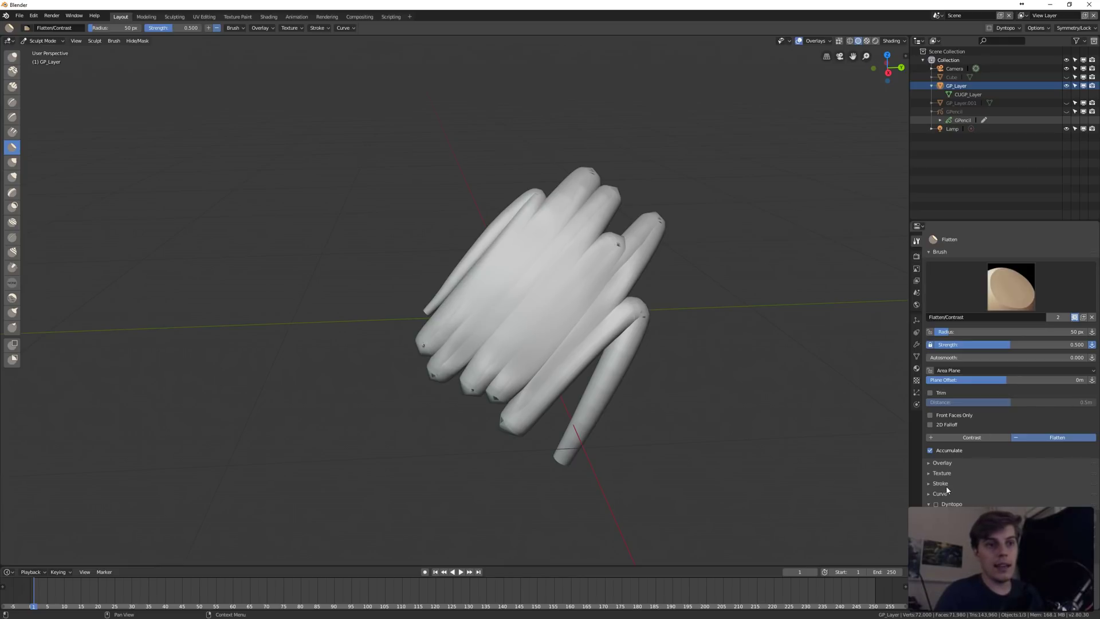
left_click(936, 504)
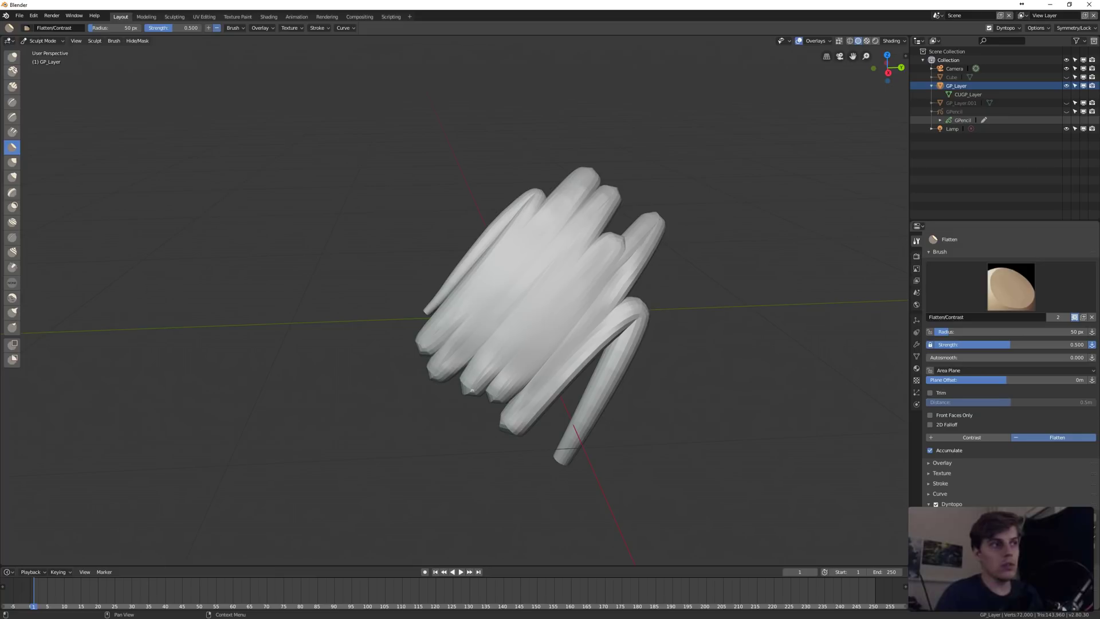
Turn on the wireframe geometry overlay with a value of 0.712
middle_click_drag(665, 374, 609, 325)
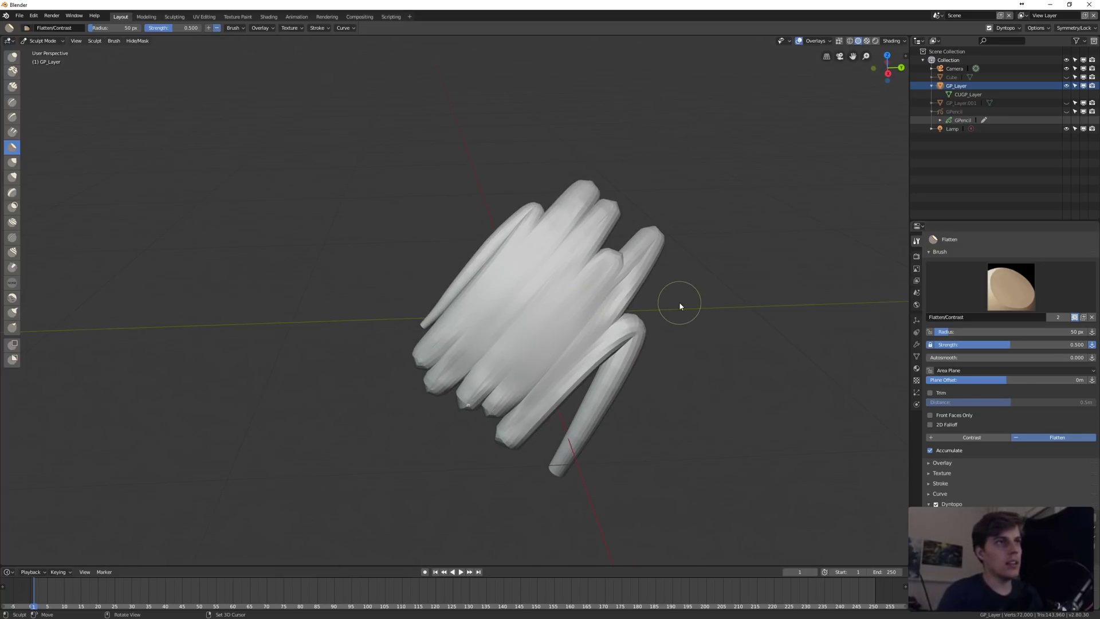
left_click(816, 41)
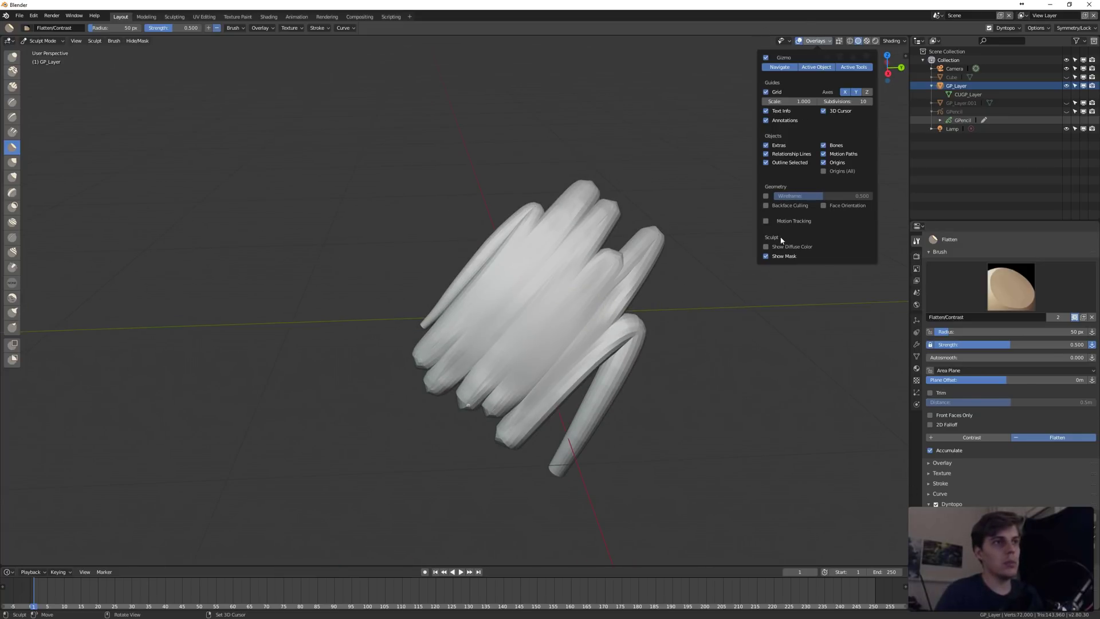
left_click(766, 196)
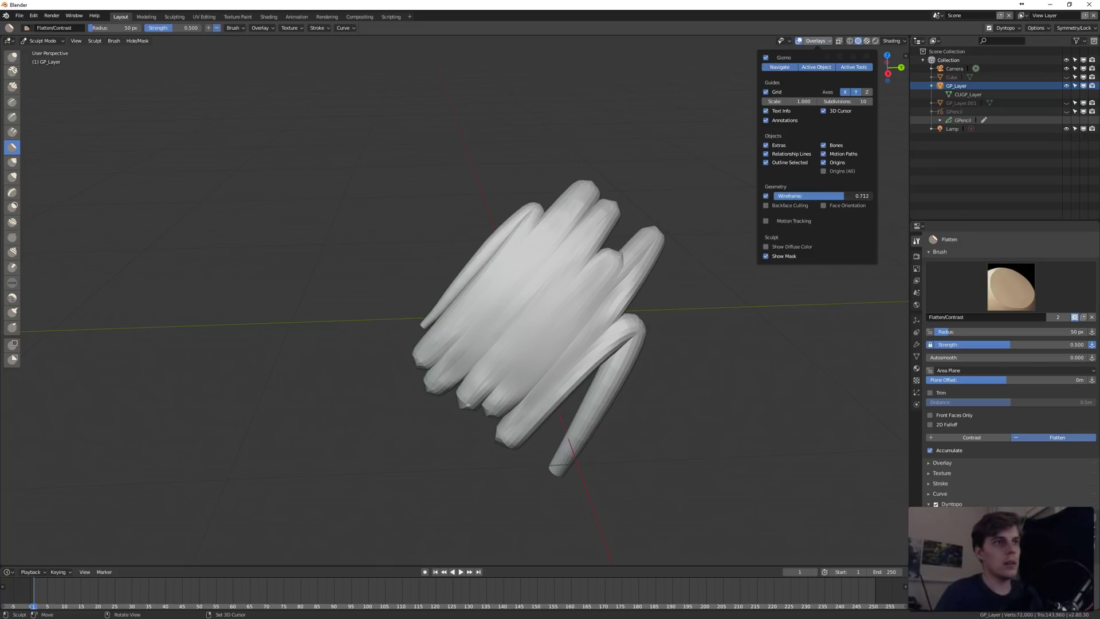
View the scribble mesh in Edit Mode, return to Object Mode and select the mesh
key("ctrl+Tab")
middle_click_drag(675, 238, 652, 261)
left_click(704, 238)
key("ctrl+Tab")
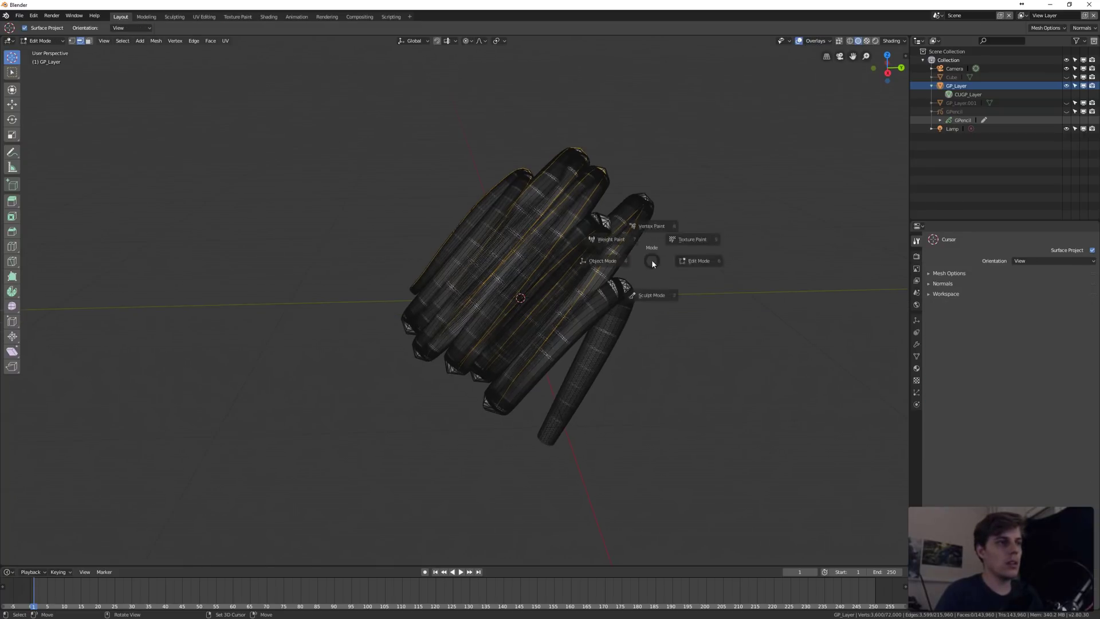
left_click(605, 264)
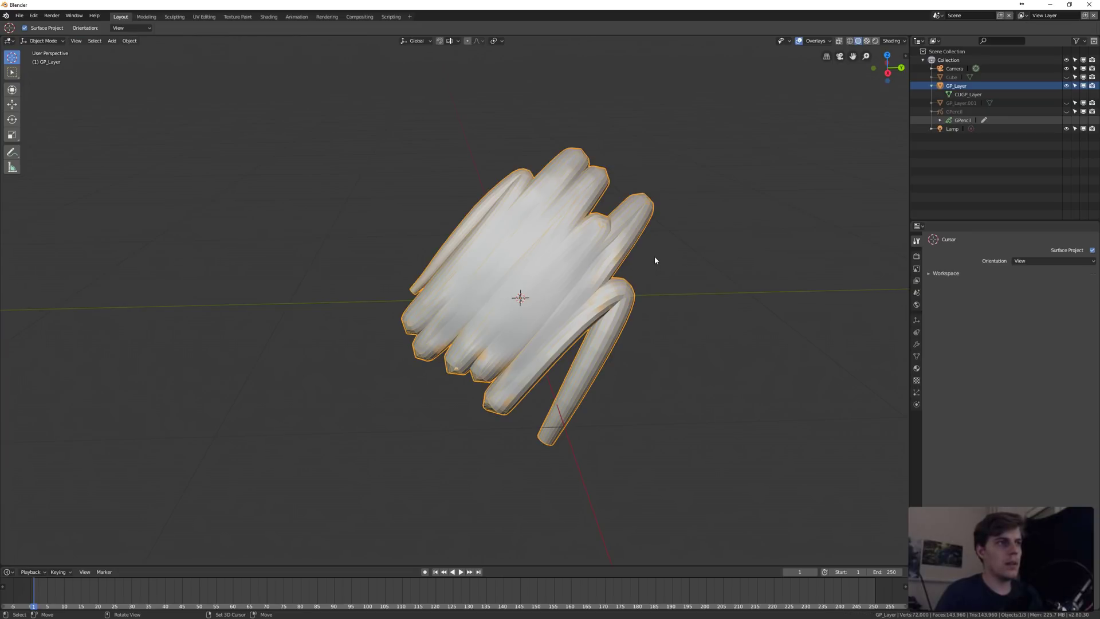
key("a")
middle_click_drag(649, 242, 646, 236)
left_click(594, 256)
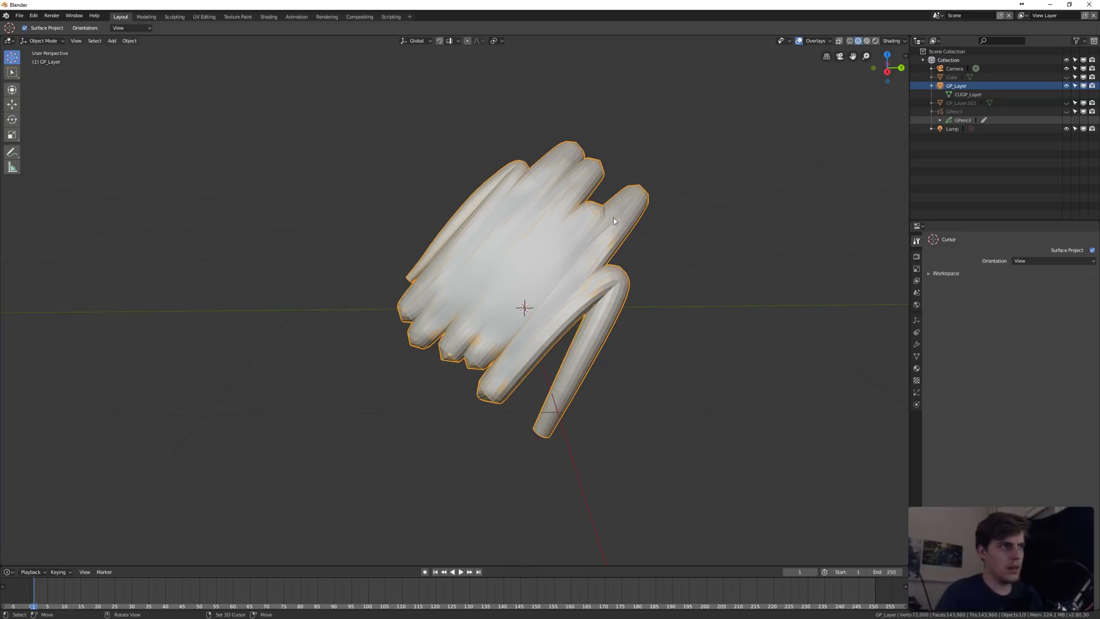
Set the wireframe overlay value to 1.000
left_click(810, 42)
left_click_drag(807, 201, 859, 198)
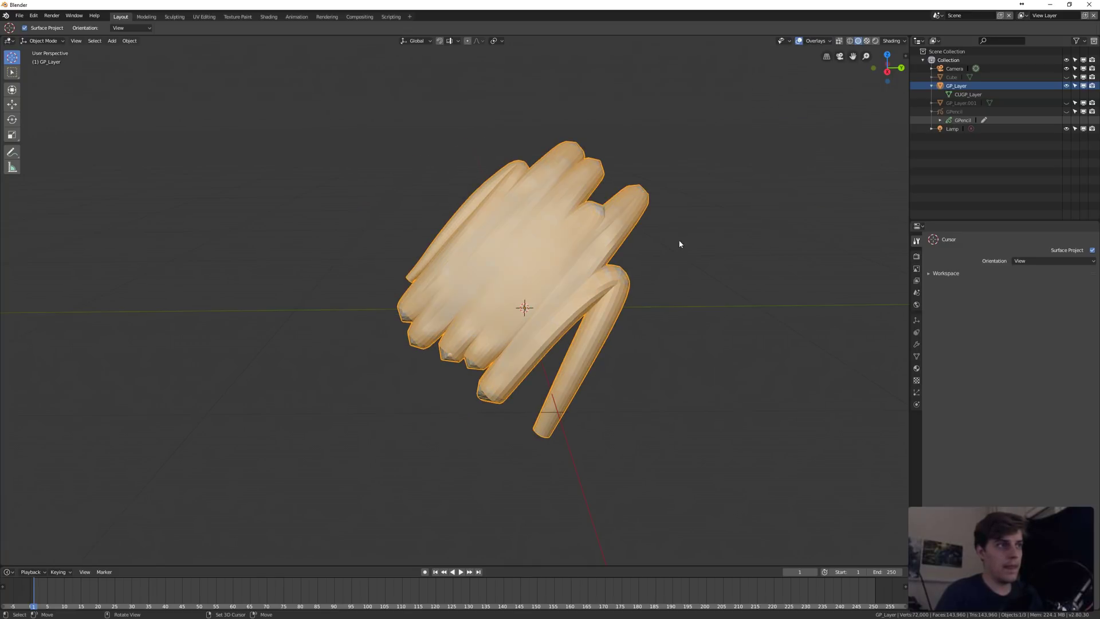
left_click(818, 42)
mouse_move(818, 196)
left_mouse_down()
mouse_move(776, 196)
mouse_move(820, 195)
left_mouse_up()
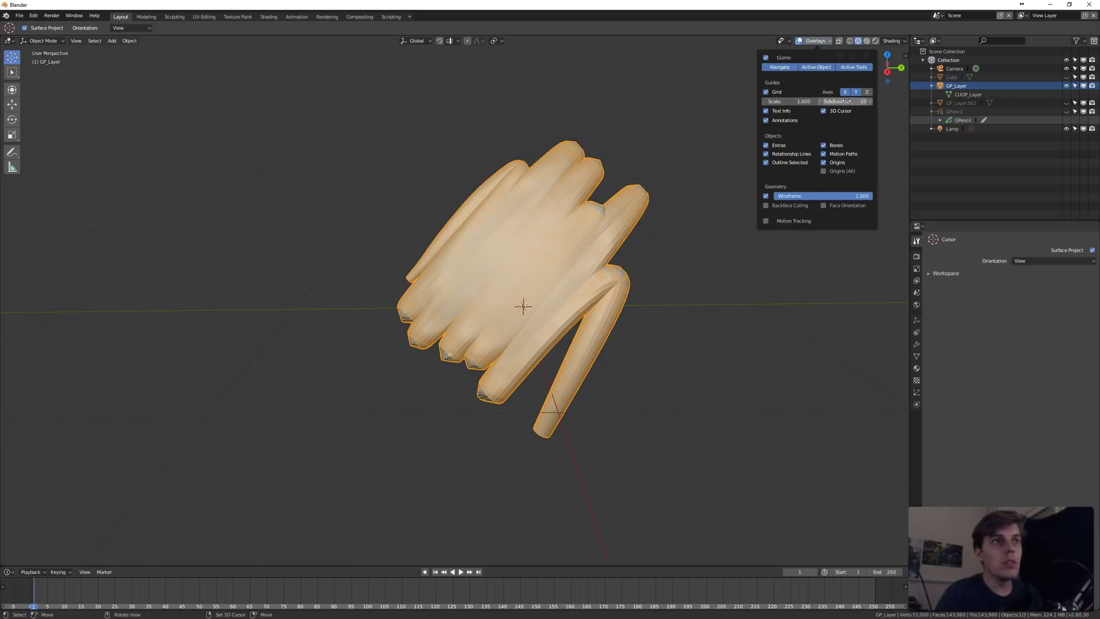
mouse_move(836, 196)
left_mouse_down()
mouse_move(771, 195)
mouse_move(838, 196)
left_mouse_up()
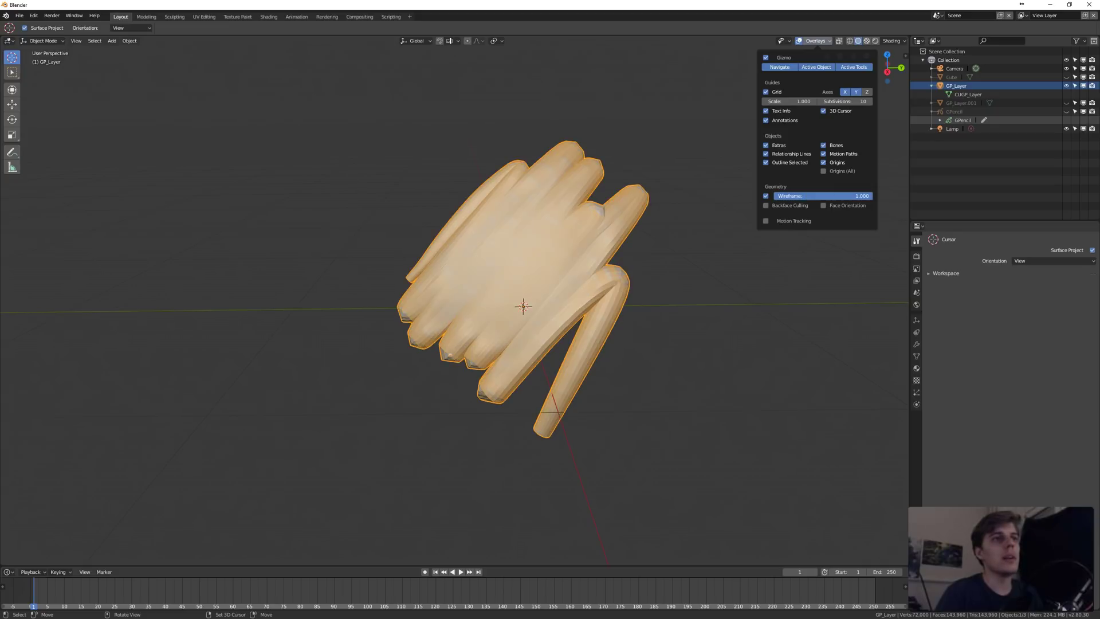
Examine the wireframe density across the selected scribble mesh from near and far
middle_click_drag(618, 288, 613, 288)
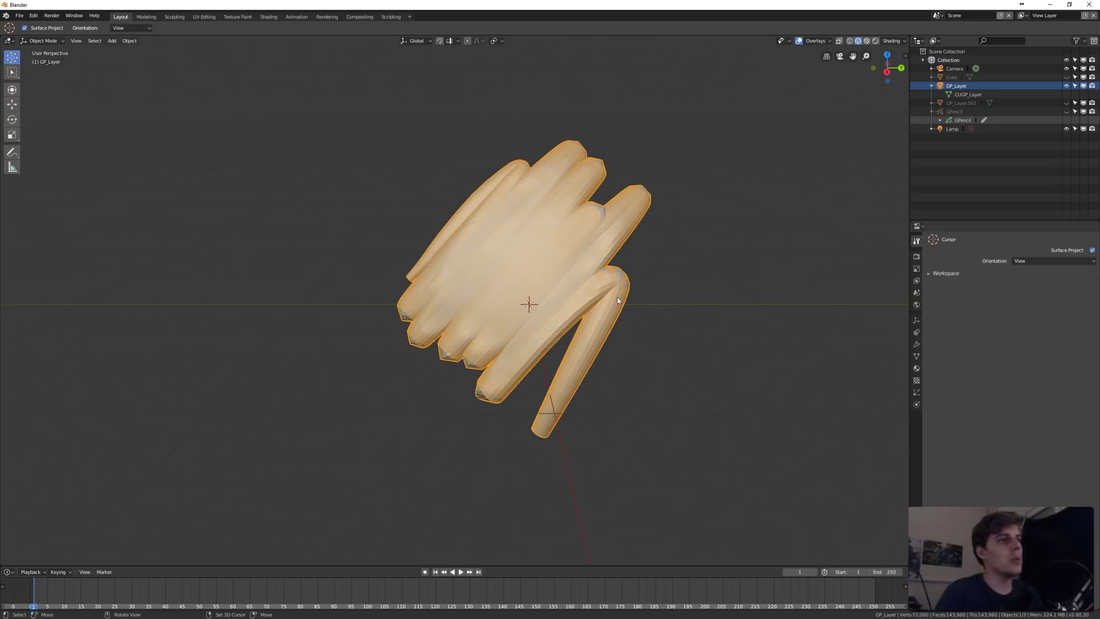
scroll(545, 243, "down", 2)
scroll(546, 243, "up", 3)
key("alt+a")
middle_click_drag(550, 242, 583, 291)
left_click(551, 244)
scroll(569, 266, "down", 2)
scroll(569, 266, "up", 5)
scroll(570, 268, "down", 6)
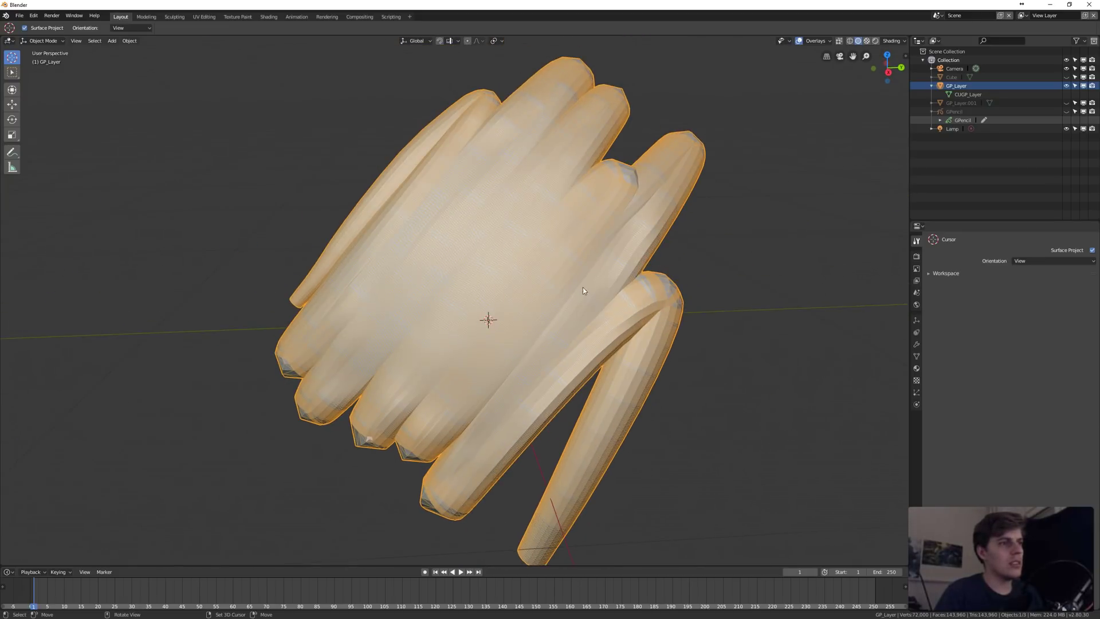
scroll(624, 318, "up", 1)
scroll(570, 311, "down", 2)
Go back to Sculpt Mode and flatten the middle of the scribble with Dyntopo active to retriangulate it
key("ctrl+Tab")
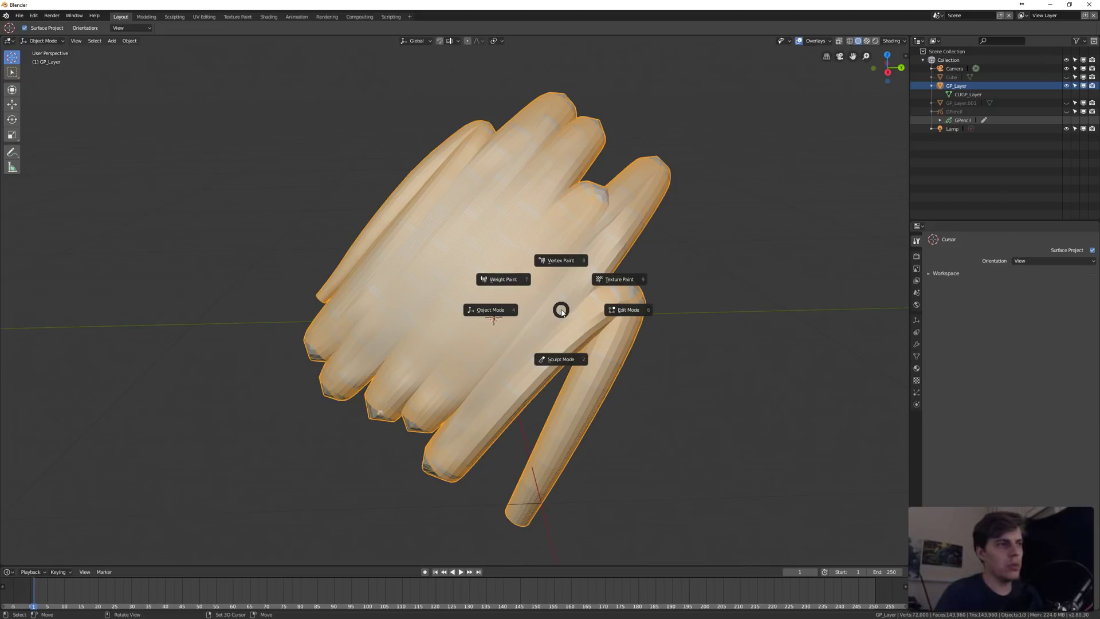
left_click(565, 362)
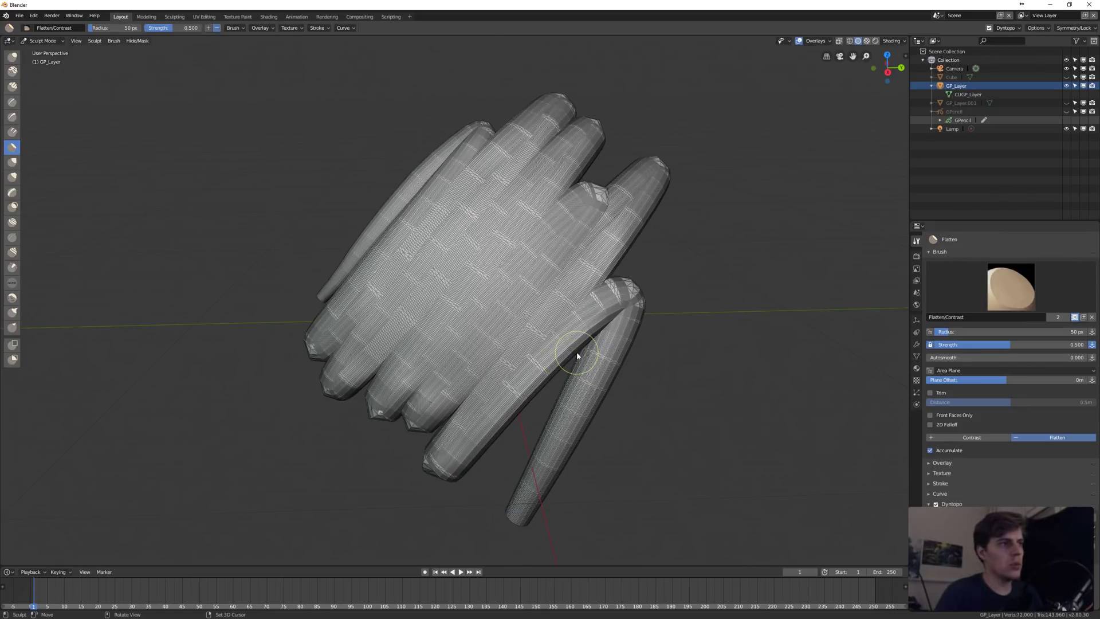
mouse_move(493, 255)
left_mouse_down()
mouse_move(506, 237)
mouse_move(551, 235)
mouse_move(467, 386)
mouse_move(539, 321)
mouse_move(498, 257)
mouse_move(413, 275)
mouse_move(427, 226)
mouse_move(372, 224)
mouse_move(548, 181)
left_mouse_up()
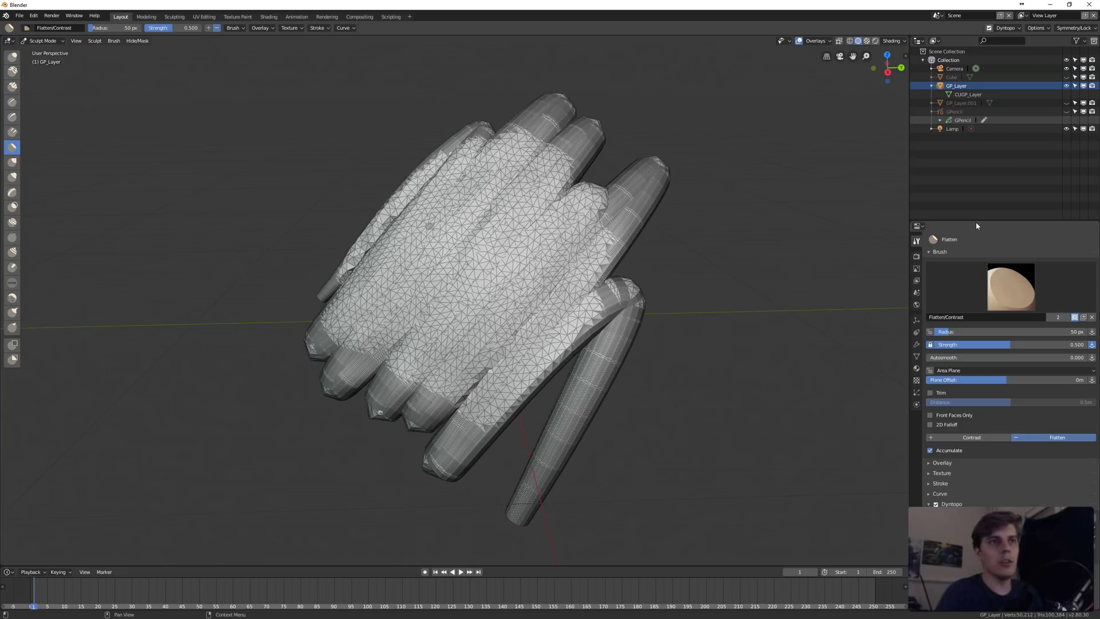
Enlarge the tool settings to show the Dyntopo options, and flatten the tubes' lower-left ends and upper-right ends
left_click_drag(975, 221, 975, 173)
mouse_move(728, 290)
middle_mouse_down()
mouse_move(678, 238)
mouse_move(677, 191)
mouse_move(635, 307)
middle_mouse_up()
mouse_move(635, 306)
left_mouse_down()
mouse_move(477, 363)
mouse_move(344, 364)
left_mouse_up()
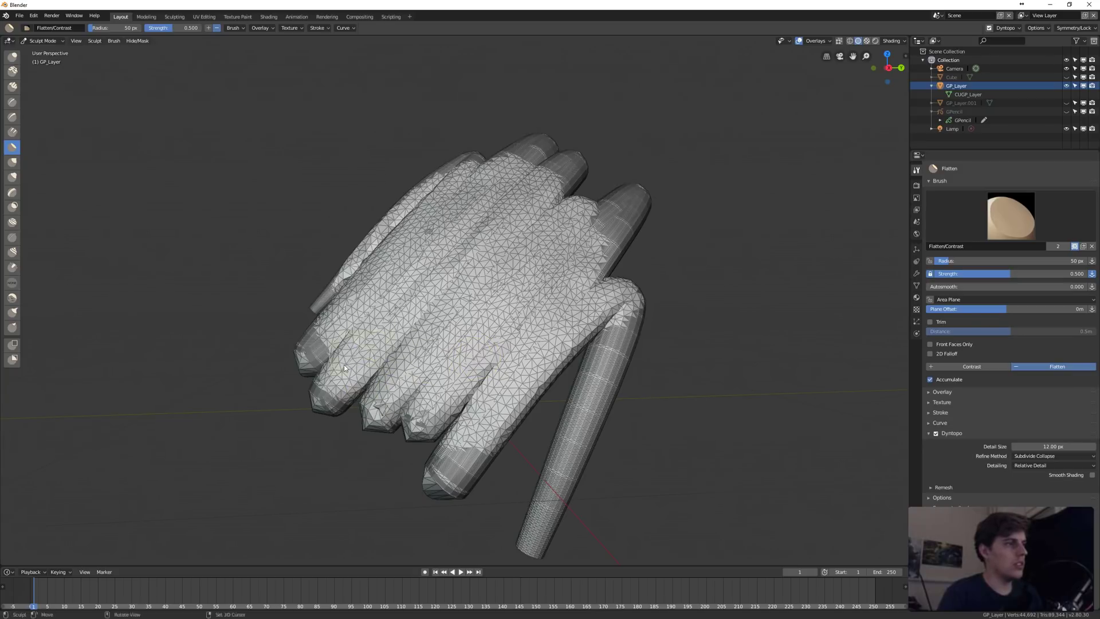
middle_click_drag(439, 236, 621, 249)
left_click_drag(600, 225, 589, 238)
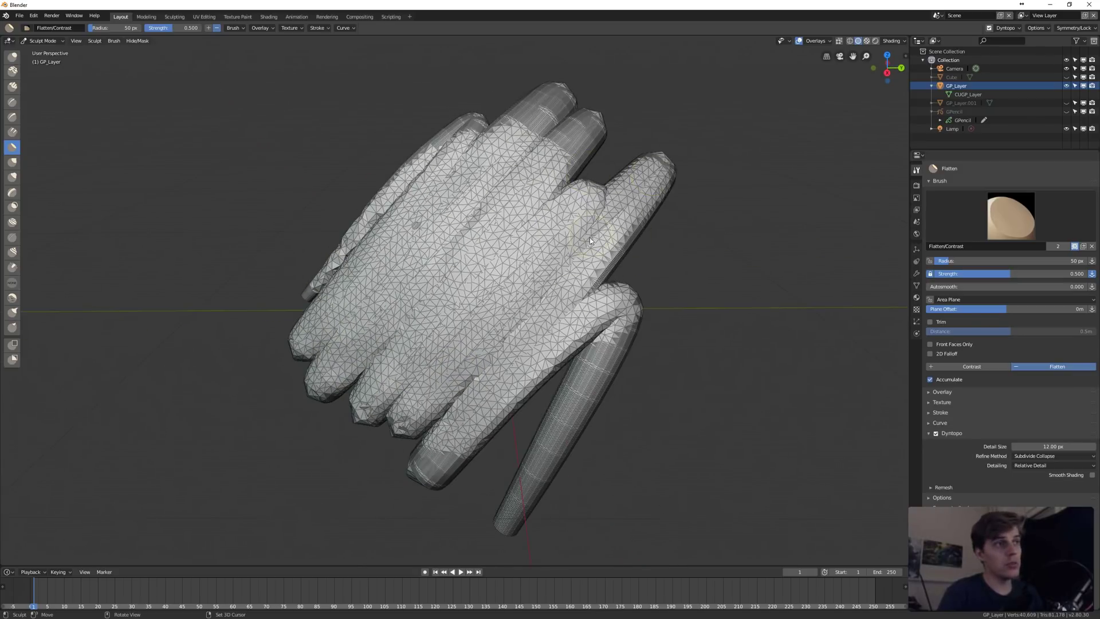
left_click_drag(517, 199, 581, 159)
Flatten the end of the topmost tube and the thin outer tube on the scribble's left side
mouse_move(552, 226)
middle_mouse_down()
mouse_move(573, 218)
mouse_move(540, 263)
middle_mouse_up()
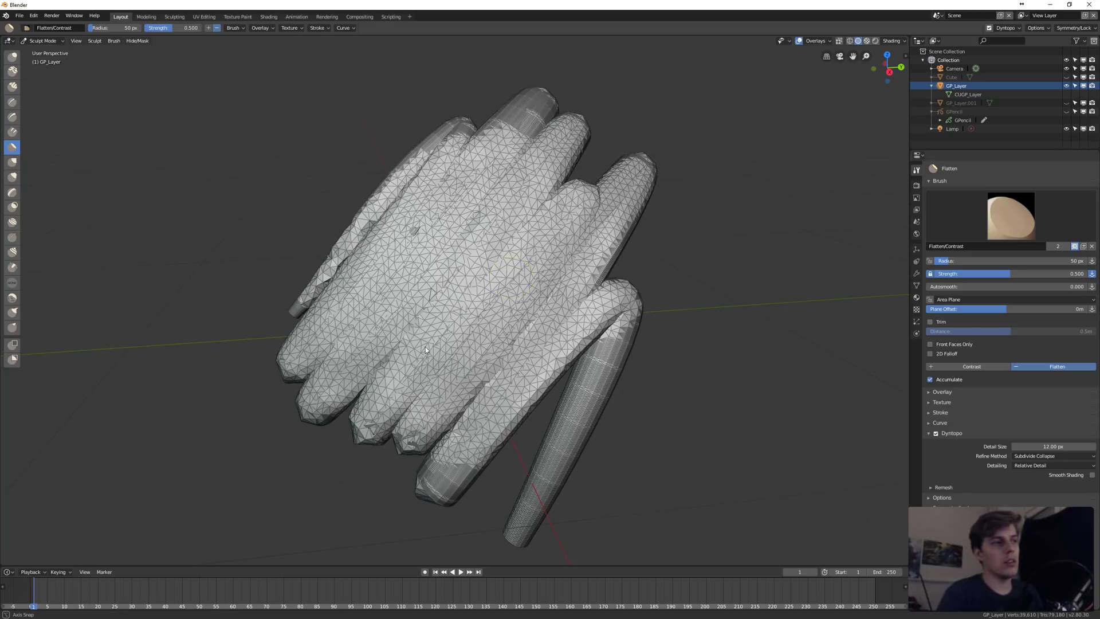
middle_click_drag(425, 346, 438, 346)
middle_click_drag(487, 241, 475, 259)
left_click_drag(428, 141, 544, 90)
mouse_move(474, 262)
middle_mouse_down()
mouse_move(480, 297)
mouse_move(507, 298)
mouse_move(438, 259)
mouse_move(621, 233)
mouse_move(590, 266)
middle_mouse_up()
mouse_move(417, 197)
left_mouse_down()
mouse_move(507, 321)
mouse_move(582, 308)
mouse_move(552, 260)
mouse_move(413, 201)
mouse_move(393, 256)
mouse_move(344, 255)
mouse_move(455, 262)
mouse_move(558, 287)
mouse_move(375, 186)
mouse_move(272, 157)
mouse_move(304, 189)
left_mouse_up()
mouse_move(394, 287)
middle_mouse_down()
mouse_move(396, 236)
mouse_move(307, 322)
mouse_move(412, 175)
mouse_move(501, 280)
mouse_move(490, 285)
middle_mouse_up()
Flatten the scribble's middle tubes toward their lower-left ends with Dyntopo active
mouse_move(490, 376)
middle_mouse_down()
mouse_move(517, 287)
mouse_move(487, 270)
middle_mouse_up()
left_click_drag(494, 313, 394, 433)
mouse_move(453, 325)
left_mouse_down()
mouse_move(312, 427)
mouse_move(296, 426)
left_mouse_up()
left_click_drag(445, 239, 303, 375)
mouse_move(396, 229)
middle_mouse_down()
mouse_move(453, 221)
mouse_move(451, 269)
middle_mouse_up()
Enter Edit Mode and examine the retriangulated scribble's topology with X-ray on and off
key("ctrl+Tab")
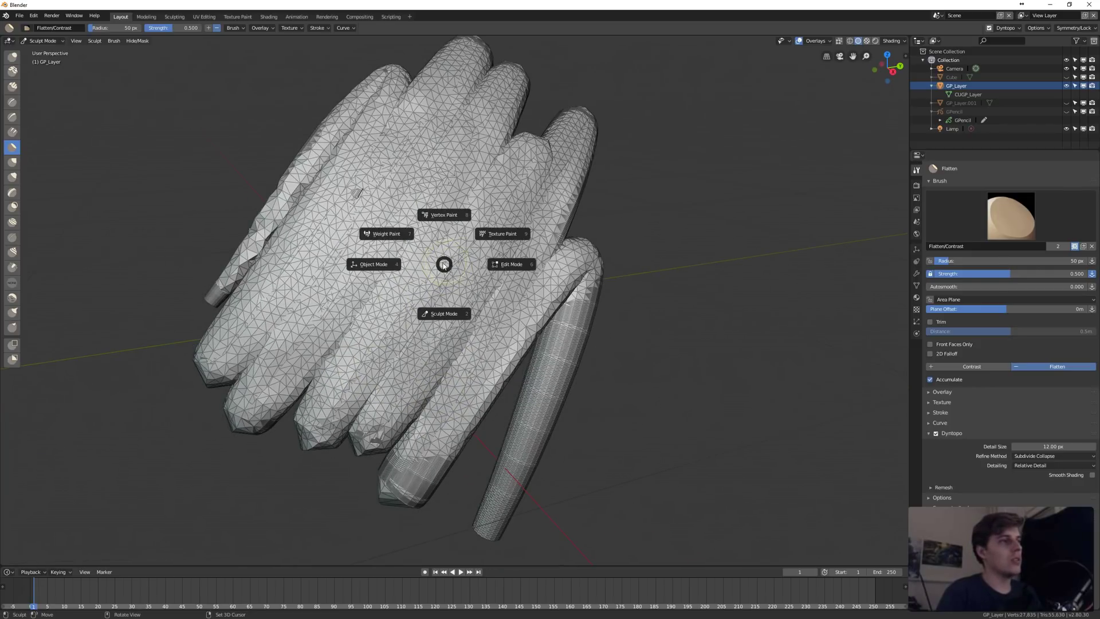
left_click(494, 267)
middle_click_drag(490, 268, 480, 240)
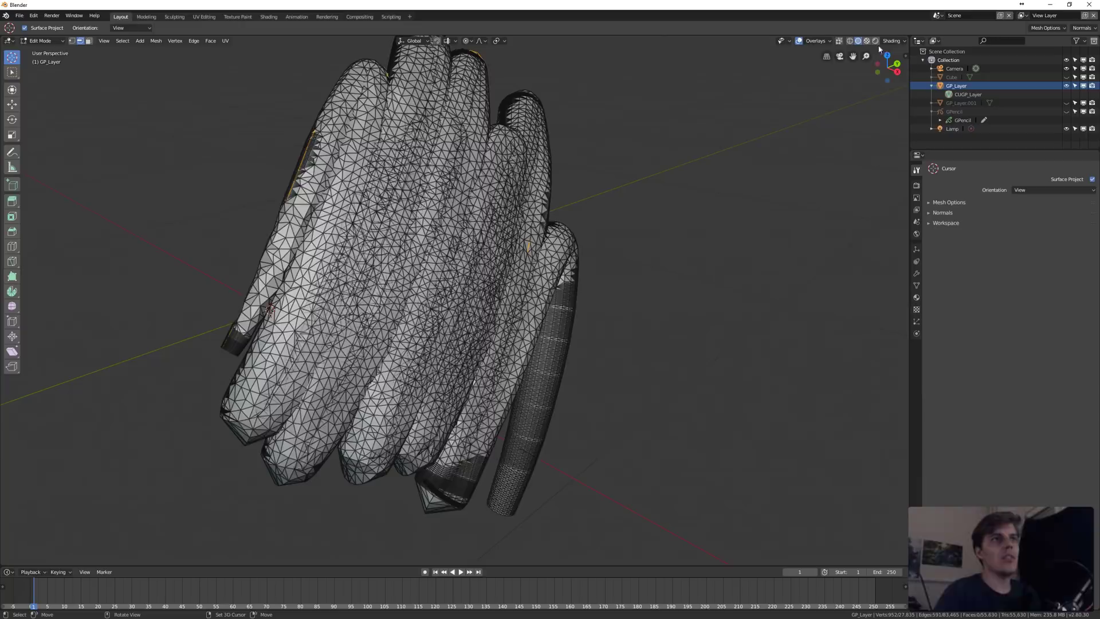
left_click(839, 43)
middle_click_drag(524, 202, 442, 189)
scroll(462, 246, "down", 4)
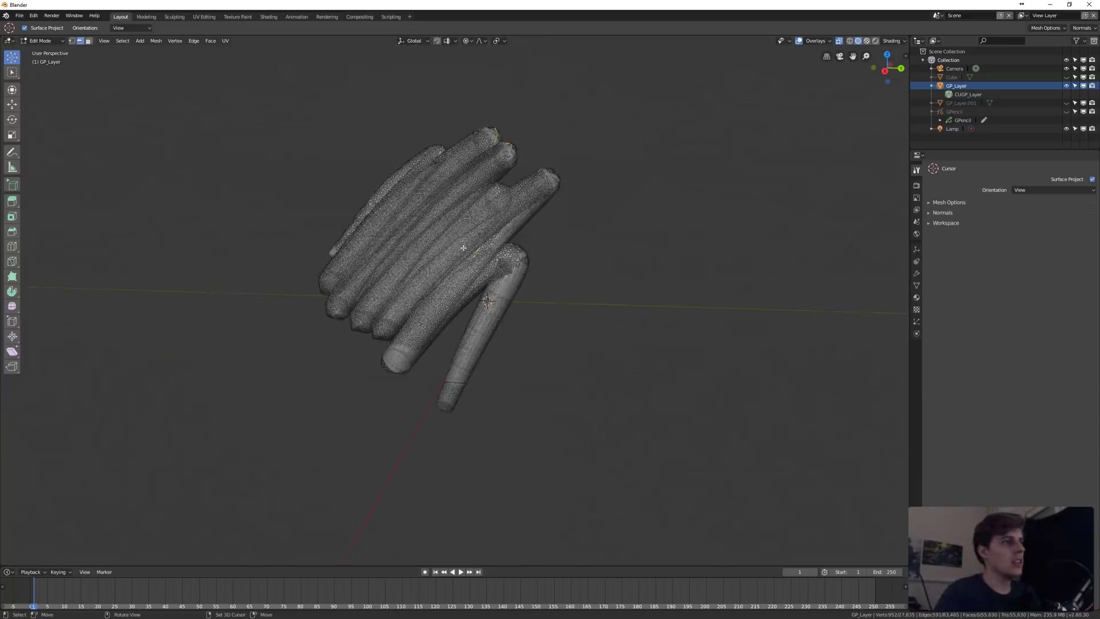
scroll(460, 245, "up", 10)
mouse_move(460, 246)
middle_mouse_down()
mouse_move(461, 182)
mouse_move(547, 182)
mouse_move(489, 193)
mouse_move(491, 235)
mouse_move(479, 248)
mouse_move(479, 234)
mouse_move(449, 246)
mouse_move(519, 213)
mouse_move(517, 236)
middle_mouse_up()
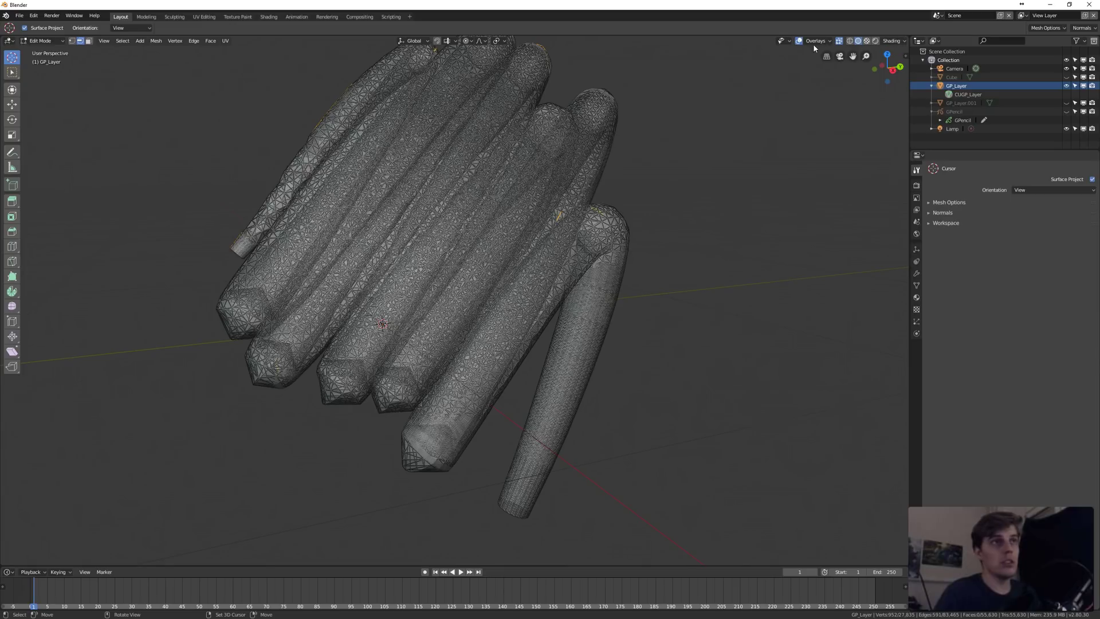
left_click(838, 42)
middle_click_drag(471, 235, 463, 236)
scroll(462, 236, "down", 1)
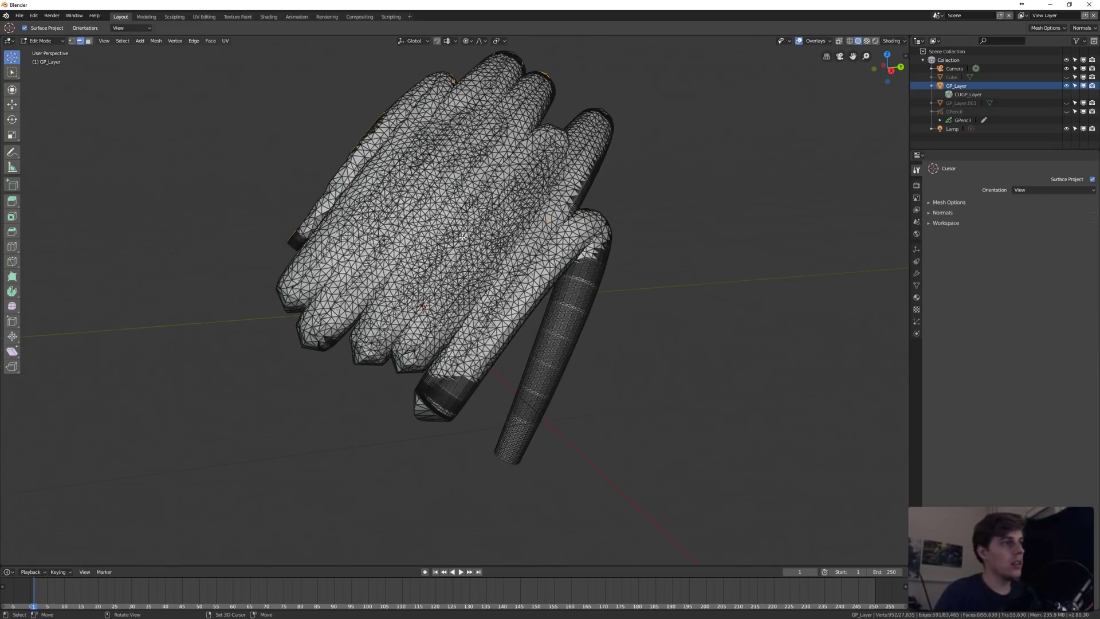
Select one vertex in the middle of the scribble and grow the selection repeatedly along the connected tubes
scroll(463, 236, "up", 2)
key("1")
left_click(493, 248)
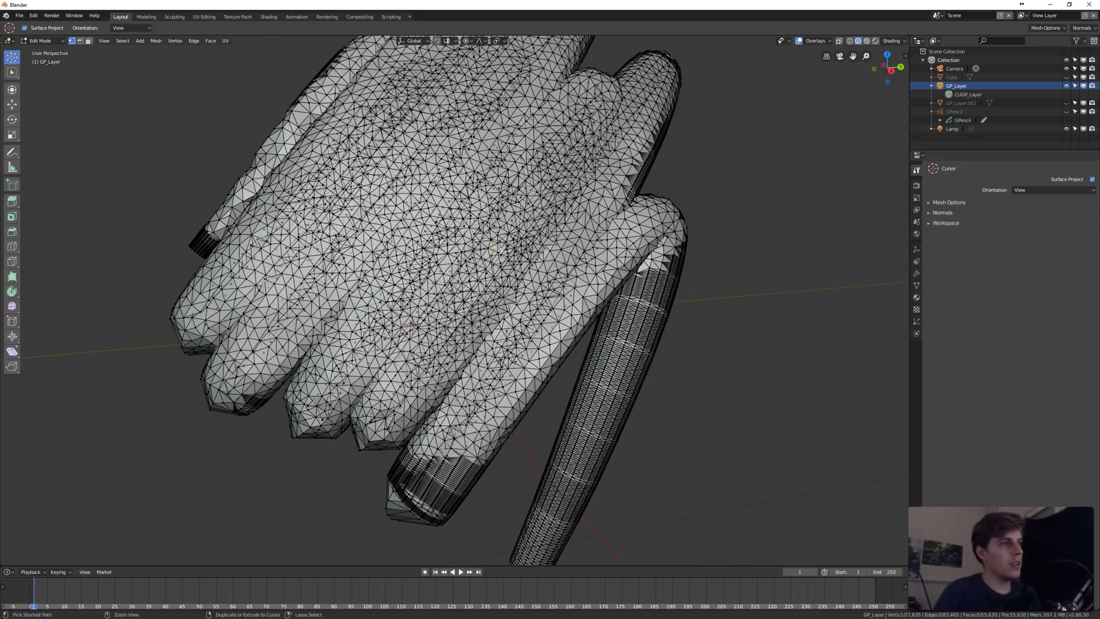
key("ctrl+KP_Add")
key("ctrl+KP_Add")
key("ctrl+KP_Add")
key("ctrl+KP_Add")
key("ctrl+KP_Add")
key("ctrl+KP_Add")
key("ctrl+KP_Add")
key("ctrl+KP_Add")
key("ctrl+KP_Add")
key("ctrl+KP_Add")
key("ctrl+KP_Add")
key("ctrl+KP_Add")
key("ctrl+KP_Add")
key("ctrl+KP_Add")
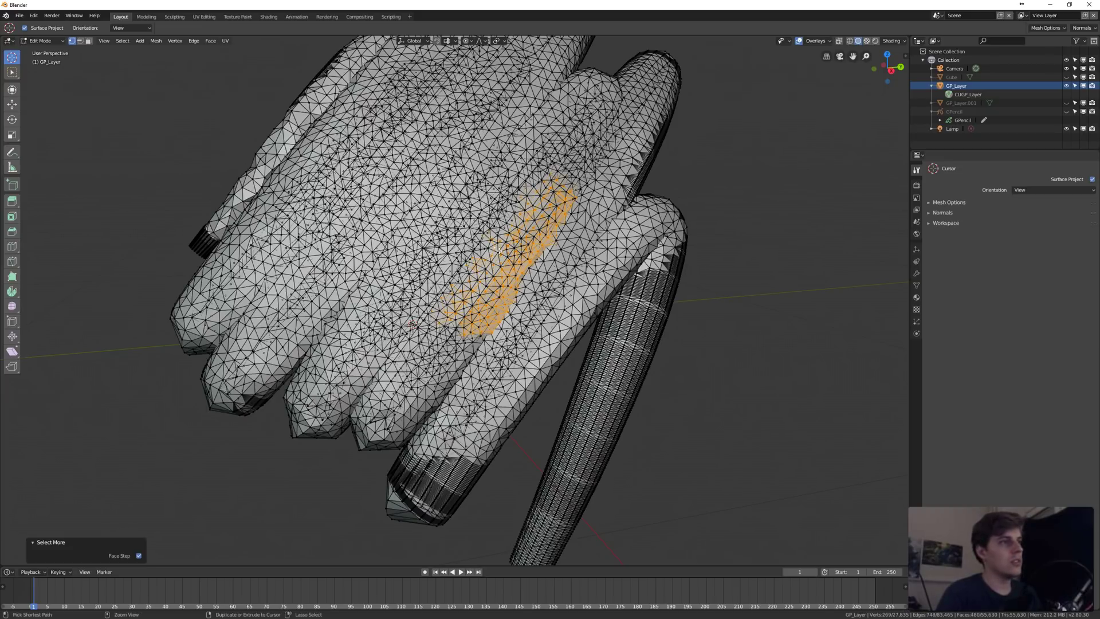
key("ctrl+KP_Add")
key("ctrl+KP_Add")
key("ctrl+KP_Add")
key("ctrl+KP_Add")
key("ctrl+KP_Add")
key("ctrl+KP_Add")
key("ctrl+KP_Add")
key("ctrl+KP_Add")
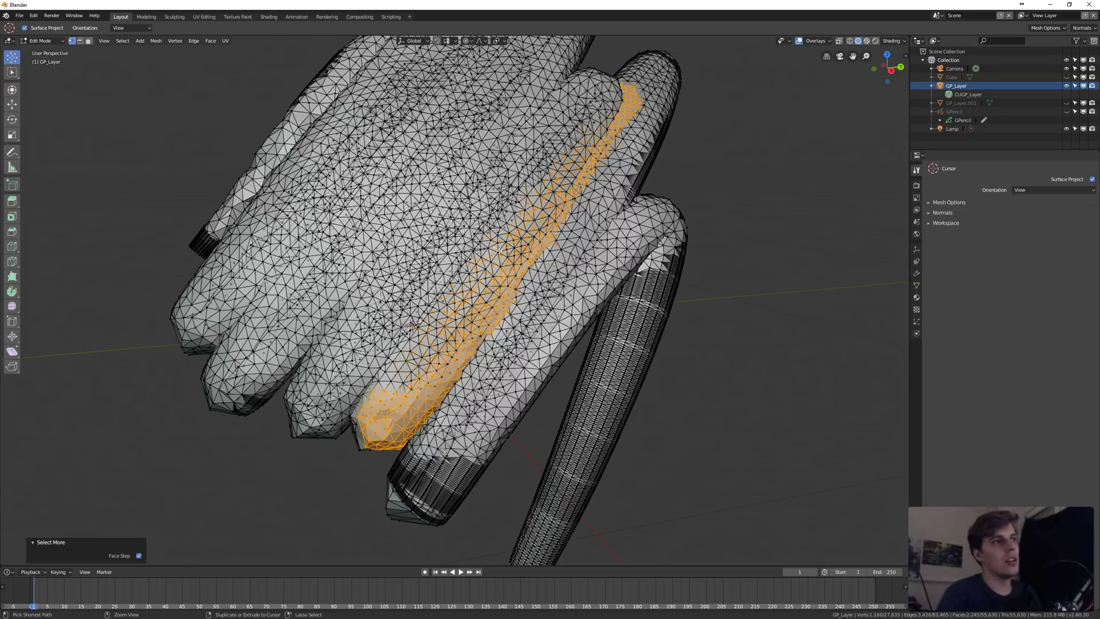
key("ctrl+KP_Add")
key("ctrl+KP_Add")
key("ctrl+KP_Add")
key("ctrl+KP_Add")
key("ctrl+KP_Add")
key("ctrl+KP_Add")
key("ctrl+KP_Add")
key("ctrl+KP_Add")
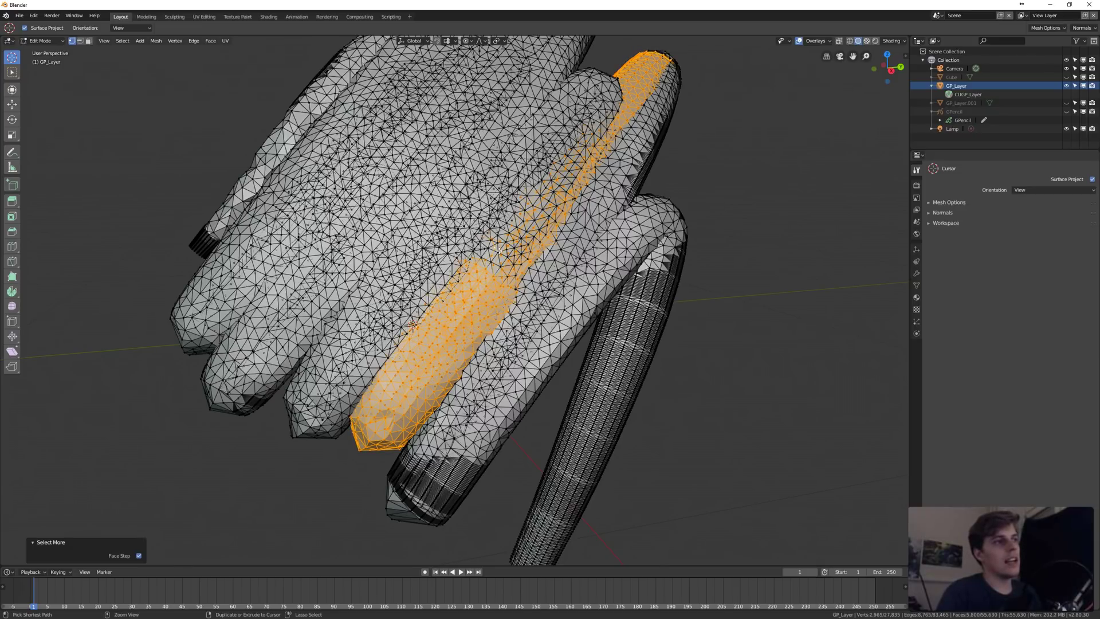
key("ctrl+KP_Add")
key("ctrl+KP_Add")
key("ctrl+KP_Add")
key("ctrl+KP_Add")
key("ctrl+KP_Add")
key("ctrl+KP_Add")
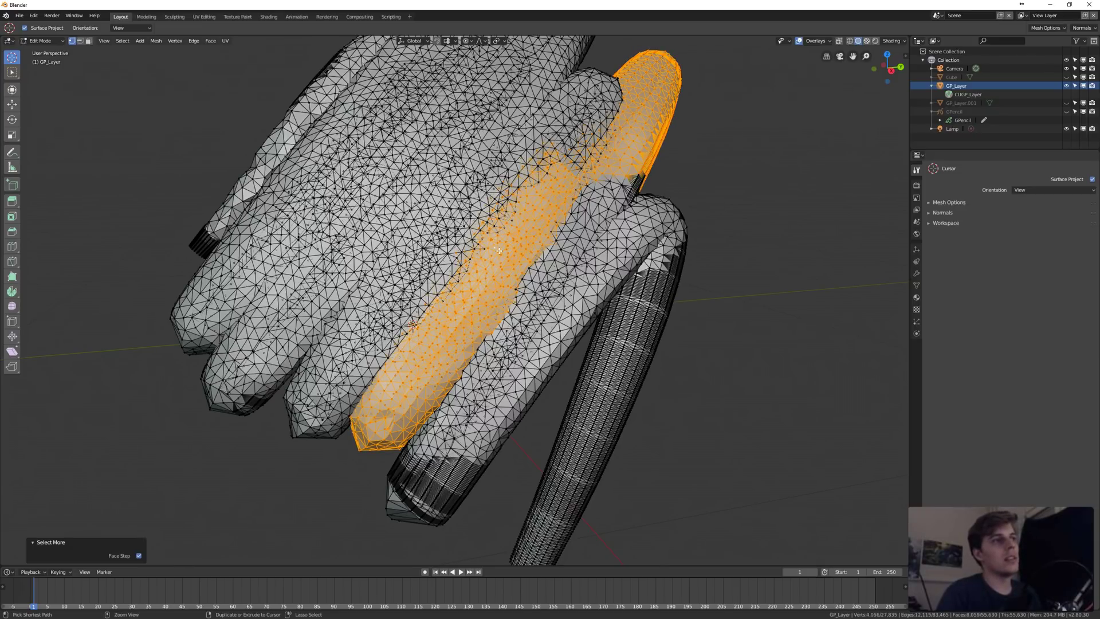
middle_click_drag(499, 251, 473, 276)
scroll(646, 137, "up", 1)
scroll(645, 137, "down", 6)
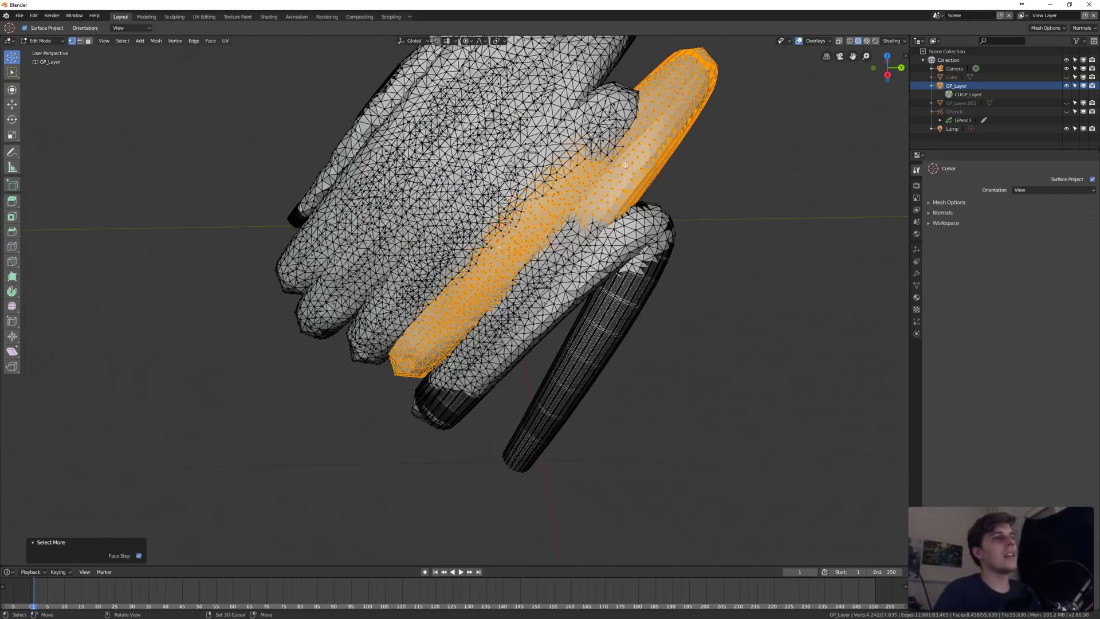
Deselect the whole mesh and return the scribble to Object Mode
key("a")
key("alt+a")
key("ctrl+Tab")
left_click(643, 136)
key("ctrl+Tab")
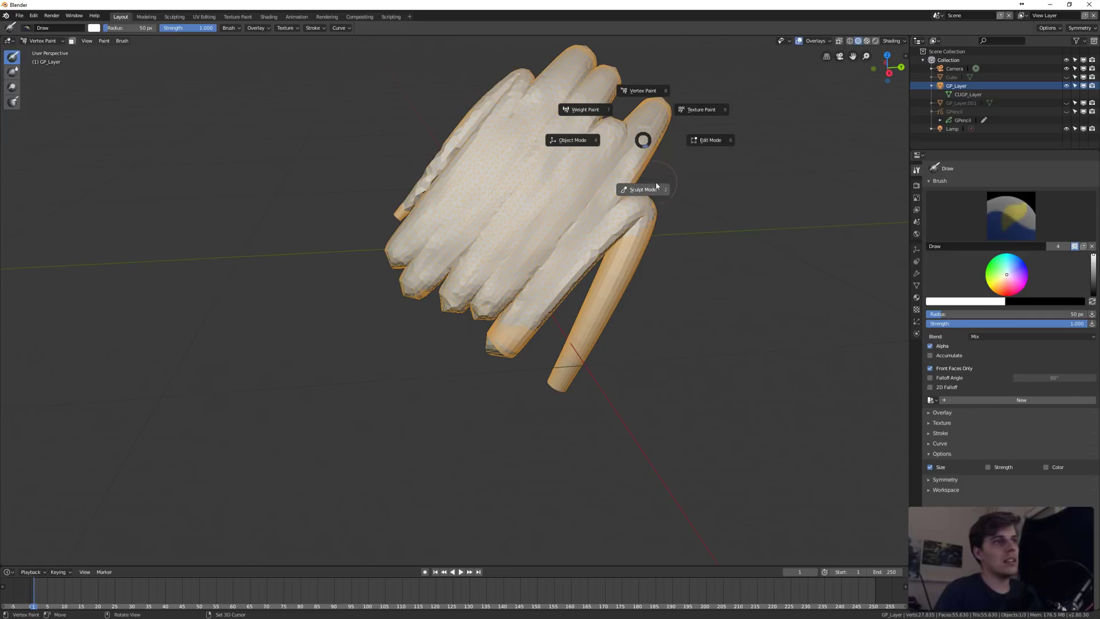
left_click(587, 148)
key("ctrl+Tab")
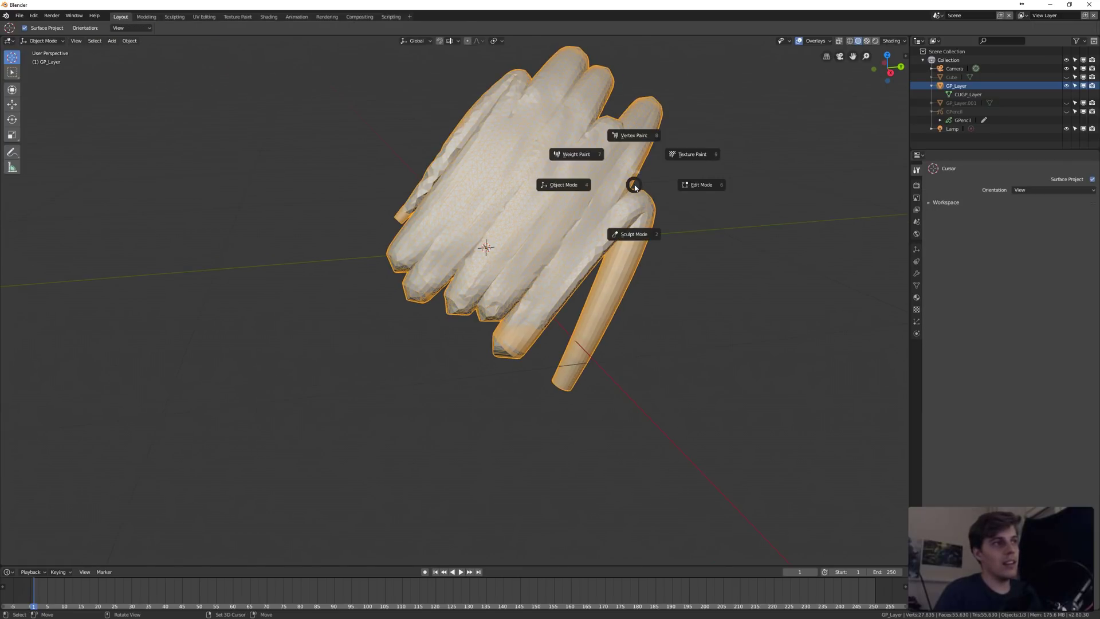
middle_click_drag(635, 188, 622, 186)
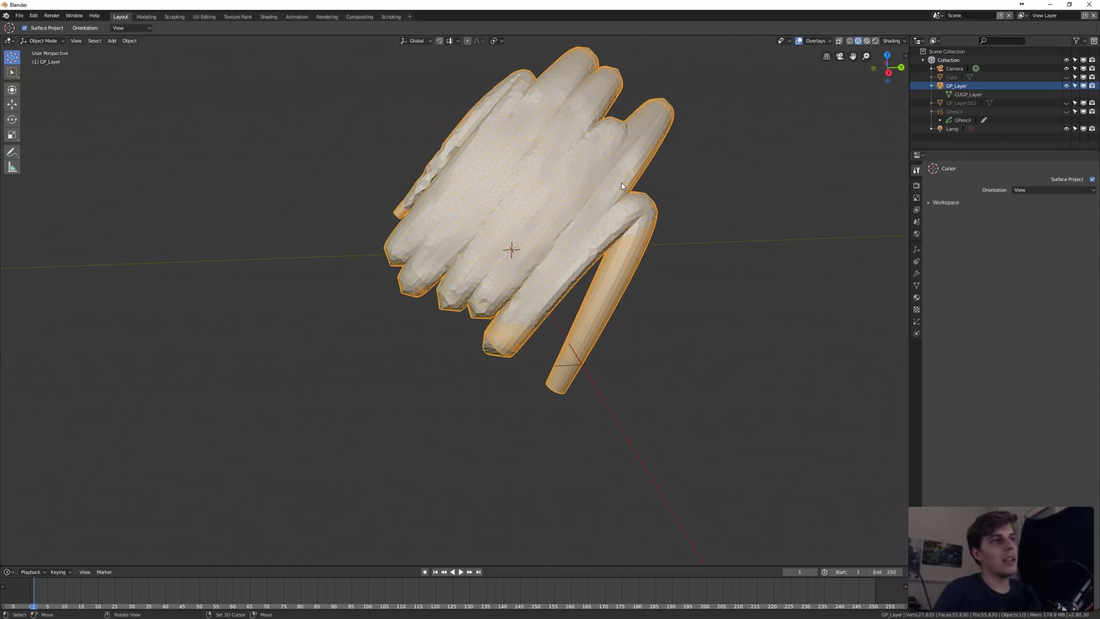
Turn off the wireframe overlay and inspect the scribble's plain surface
left_click(816, 41)
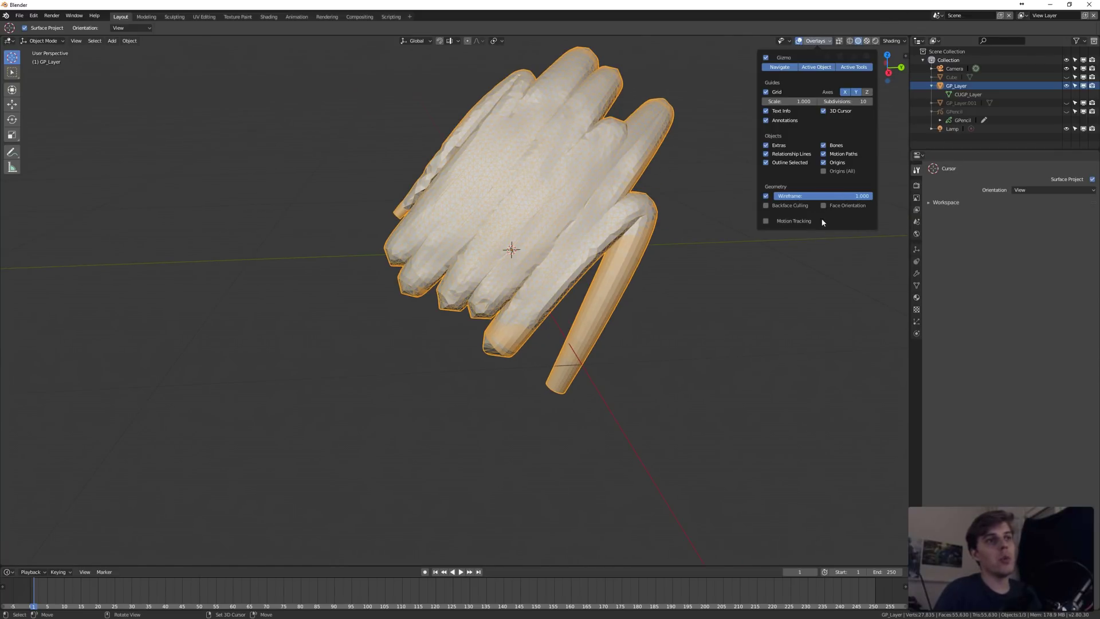
left_click(765, 195)
scroll(602, 166, "down", 1)
scroll(555, 145, "up", 5)
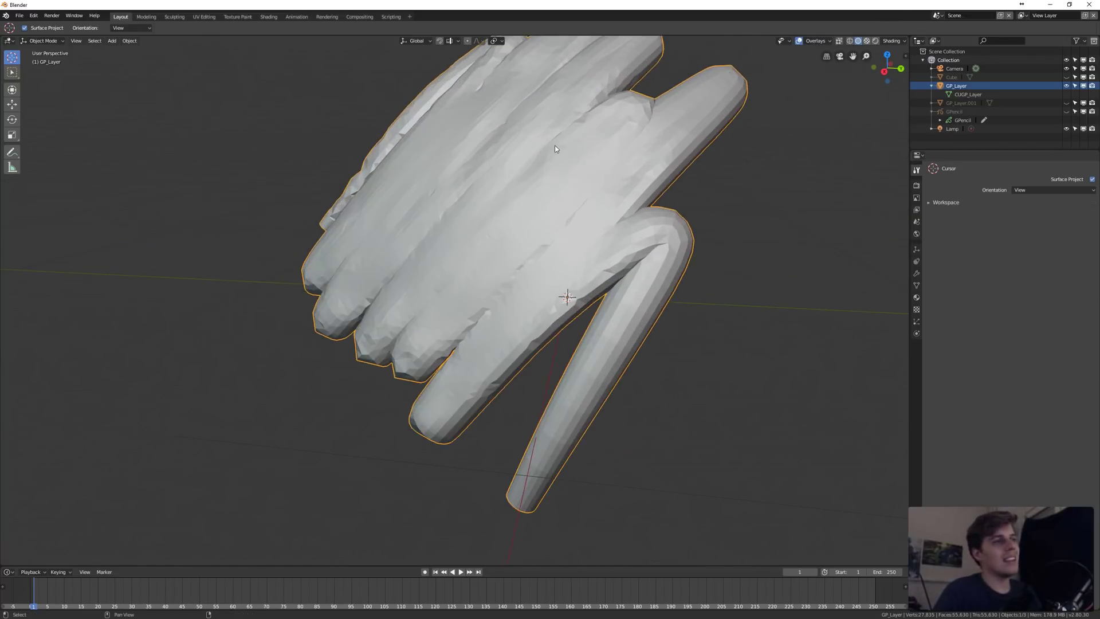
scroll(545, 188, "down", 5)
middle_click_drag(547, 189, 504, 222)
Enter Edit Mode, set proportional editing to Connected, and select a vertex at the end of the short upper-right tube
key("ctrl+Tab")
left_click(600, 214)
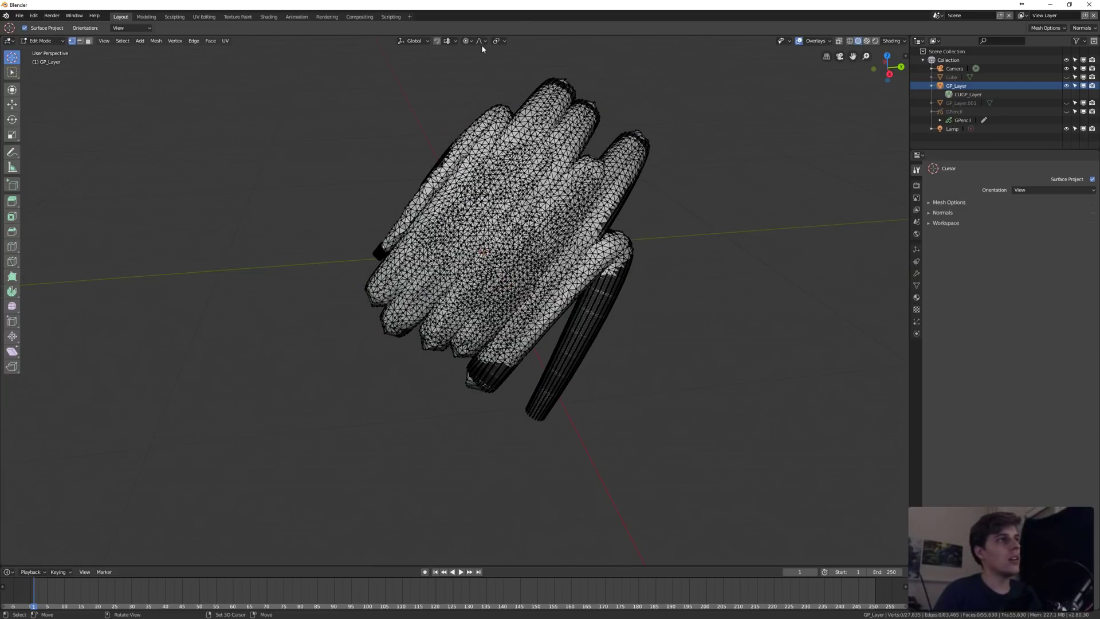
left_click(482, 40)
left_click(469, 40)
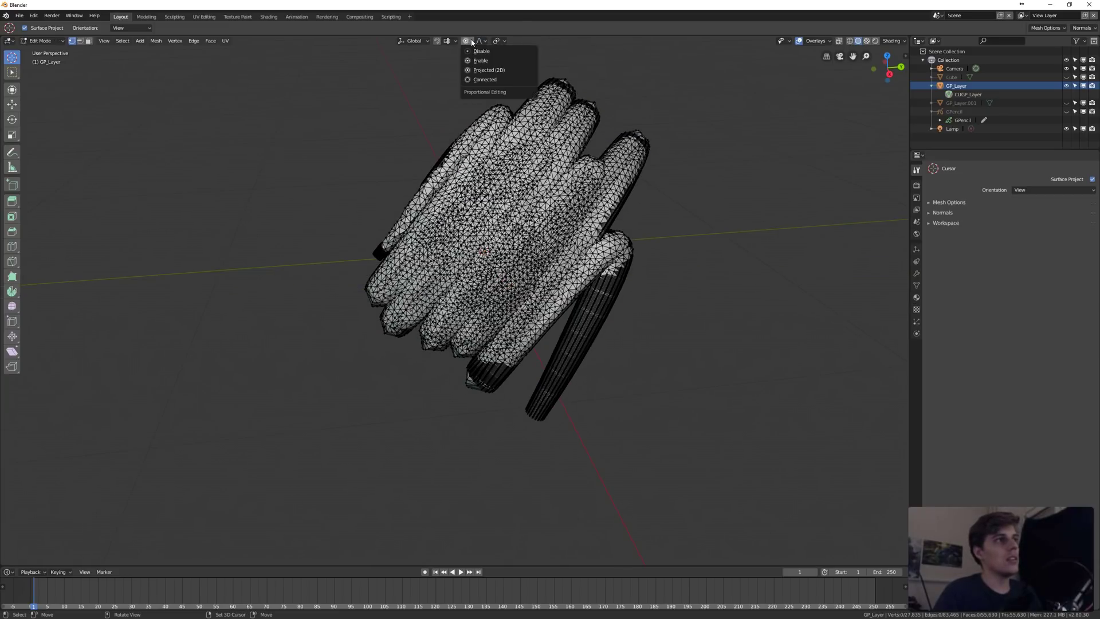
left_click(483, 79)
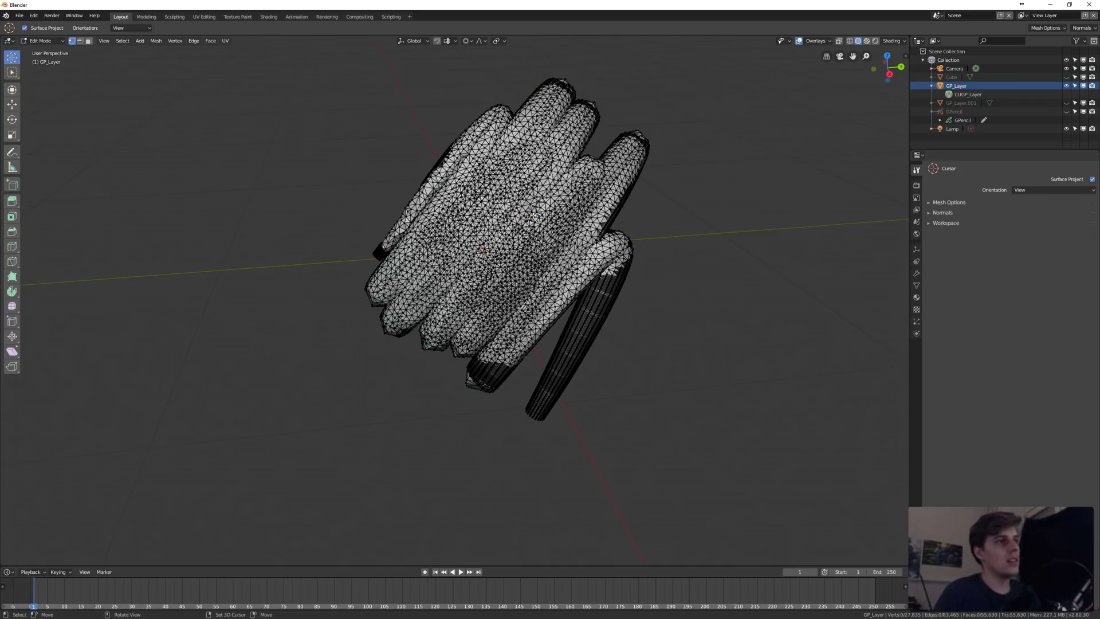
left_click_drag(547, 228, 607, 143)
middle_click_drag(594, 167, 518, 173)
Switch proportional editing to the plain Enable option, try moving the selected vertex, and undo the move
left_click(471, 41)
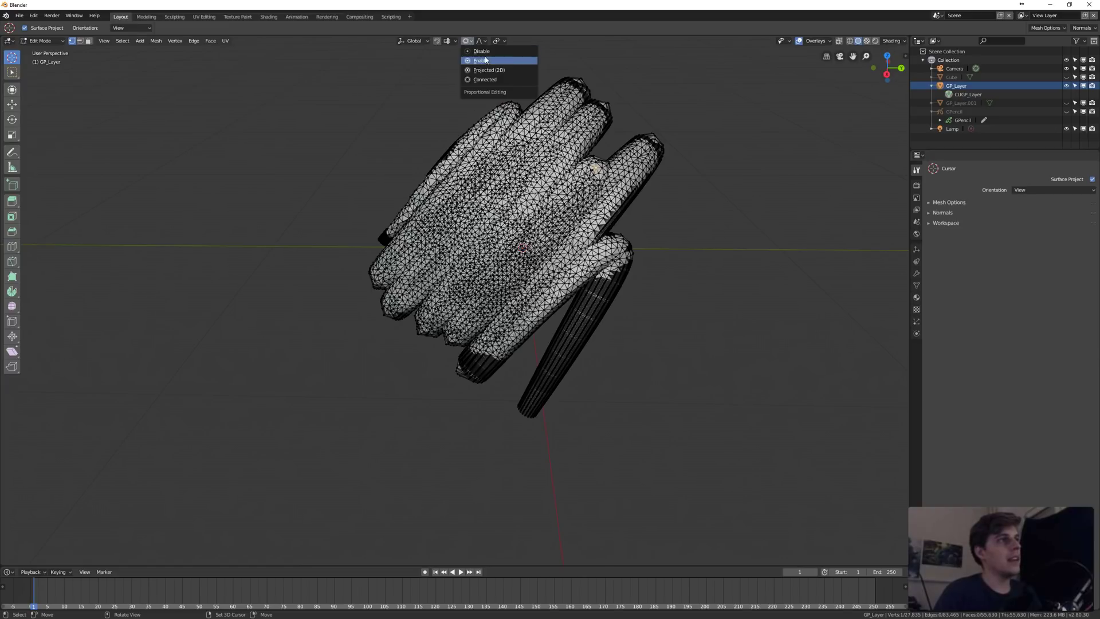
middle_click_drag(579, 175, 588, 180)
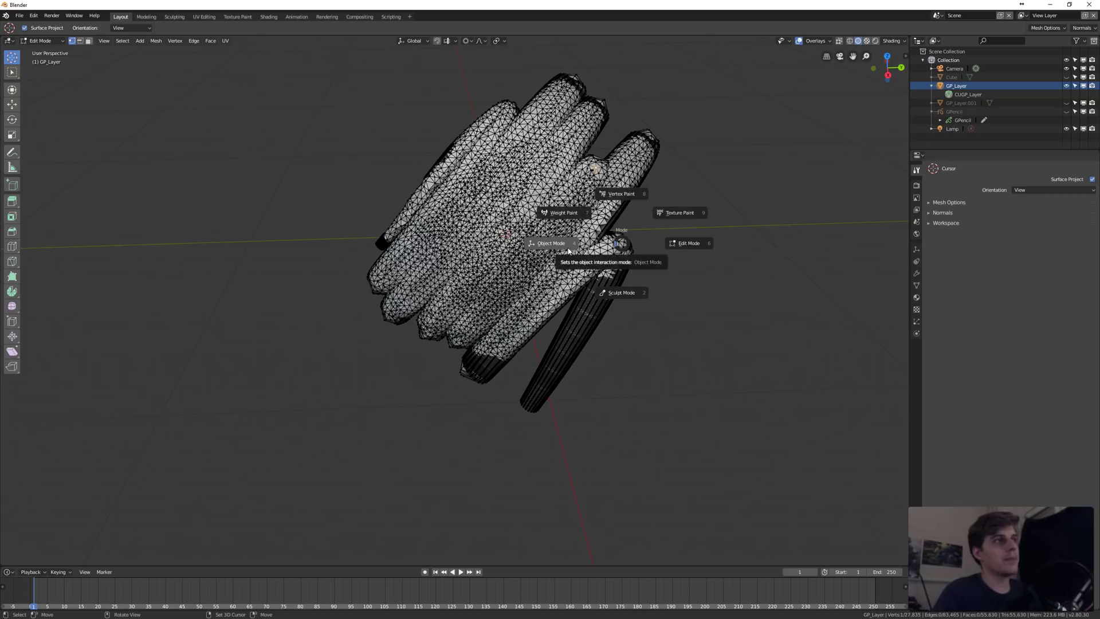
left_click(471, 40)
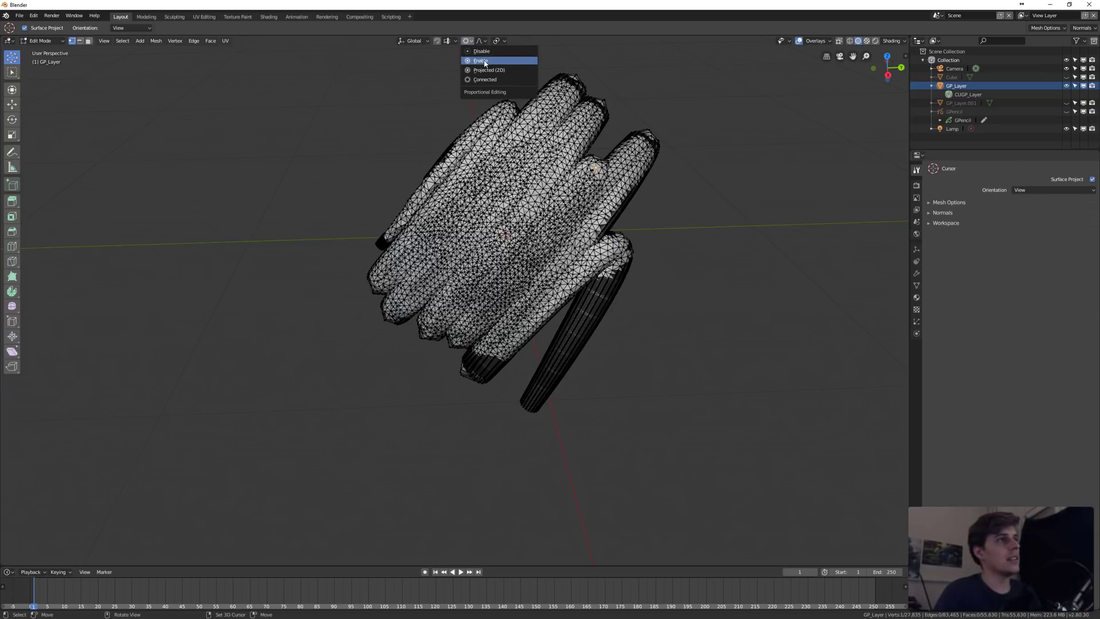
left_click(484, 61)
key("g")
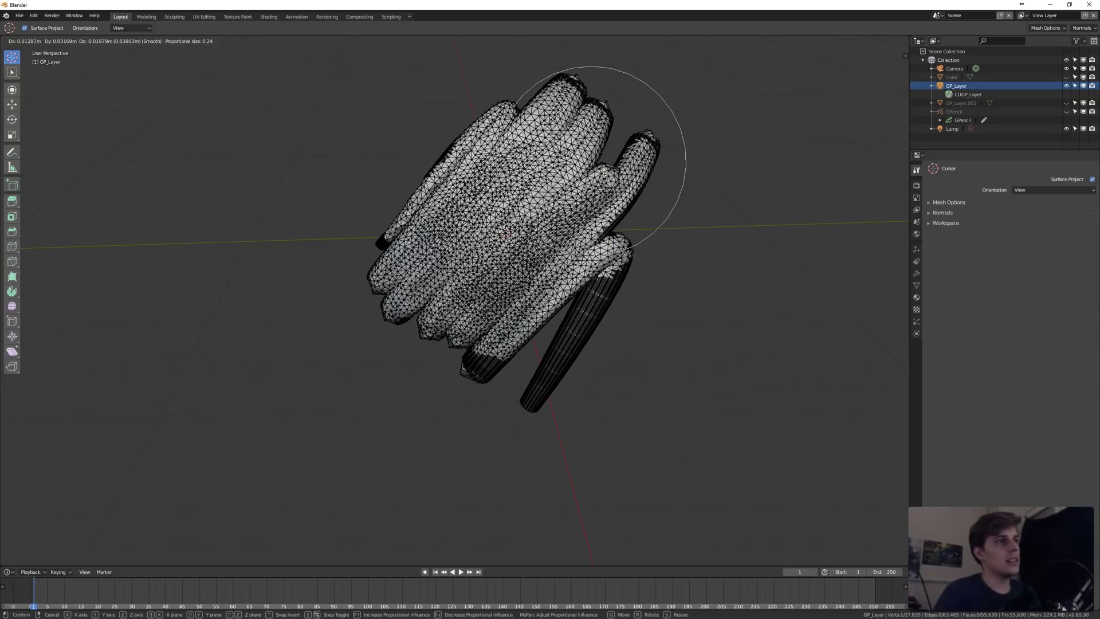
left_click(597, 228)
key("ctrl+z")
Return to Object Mode and shade the scribble mesh smooth
key("ctrl+Tab")
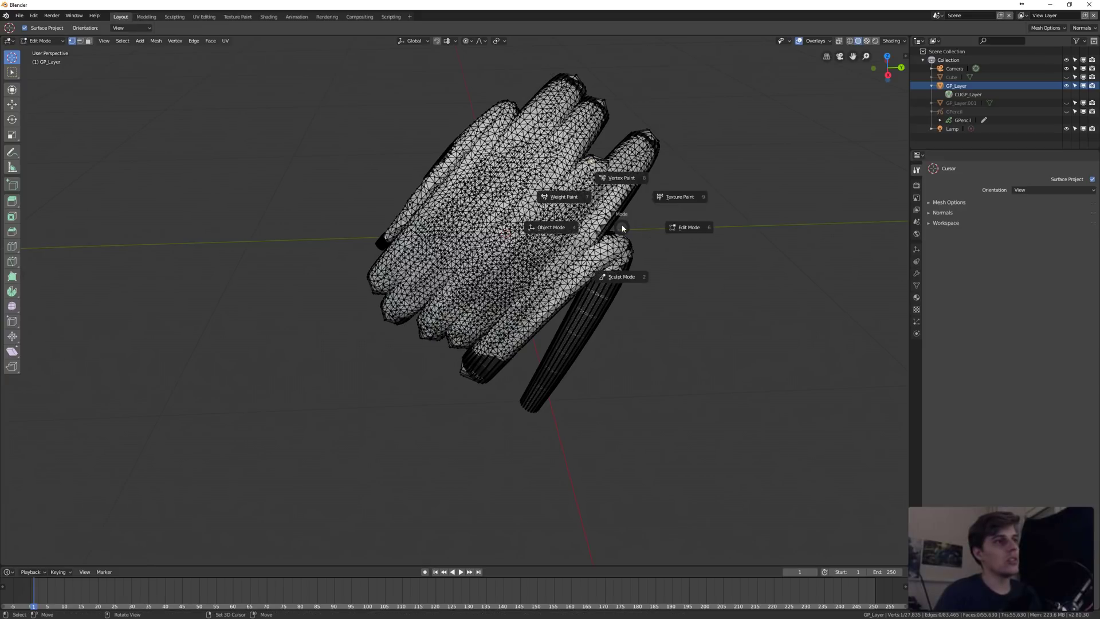
left_click(572, 226)
mouse_move(573, 203)
middle_mouse_down()
mouse_move(577, 191)
mouse_move(650, 197)
mouse_move(649, 186)
middle_mouse_up()
key("w")
left_click(534, 177)
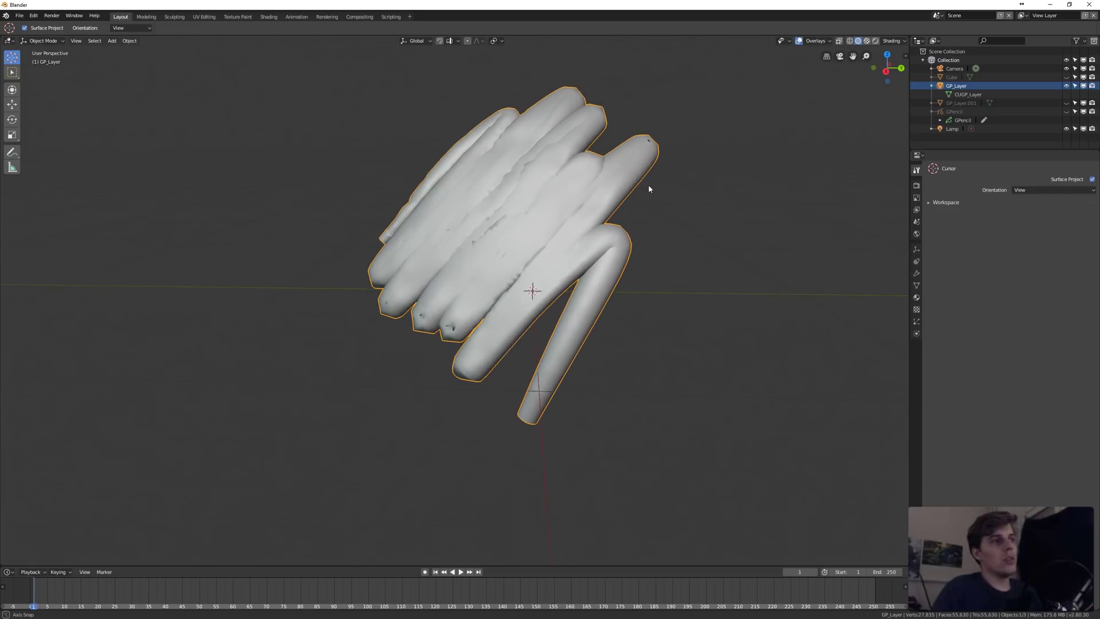
Add a Remesh modifier to the scribble and raise its octree depth to 7
left_click(917, 274)
left_click(930, 168)
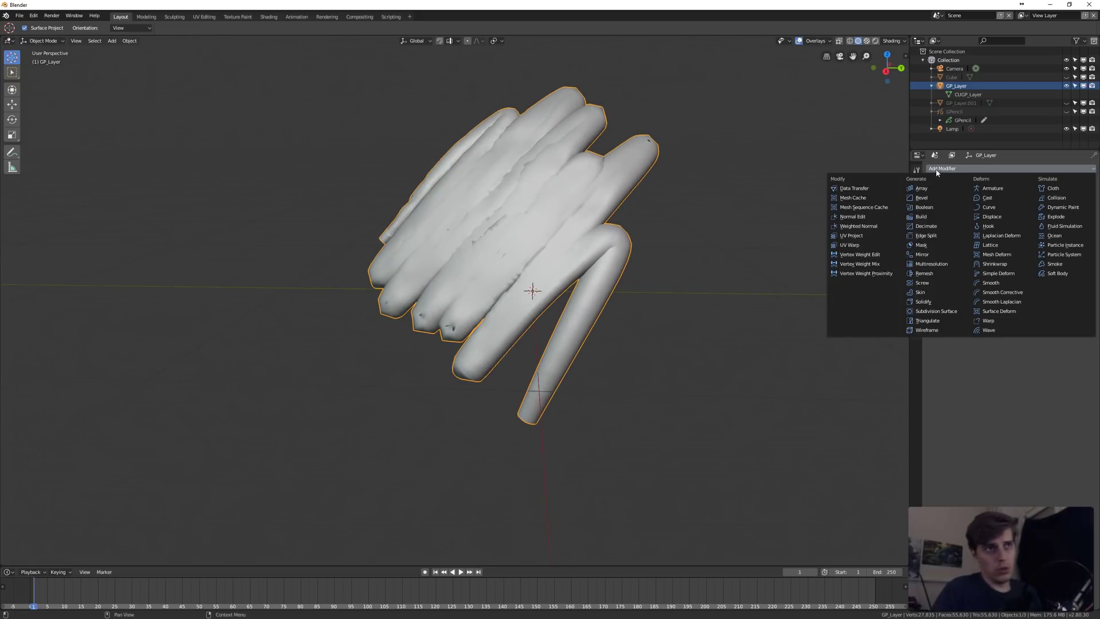
left_click(935, 273)
middle_click_drag(535, 207, 521, 238)
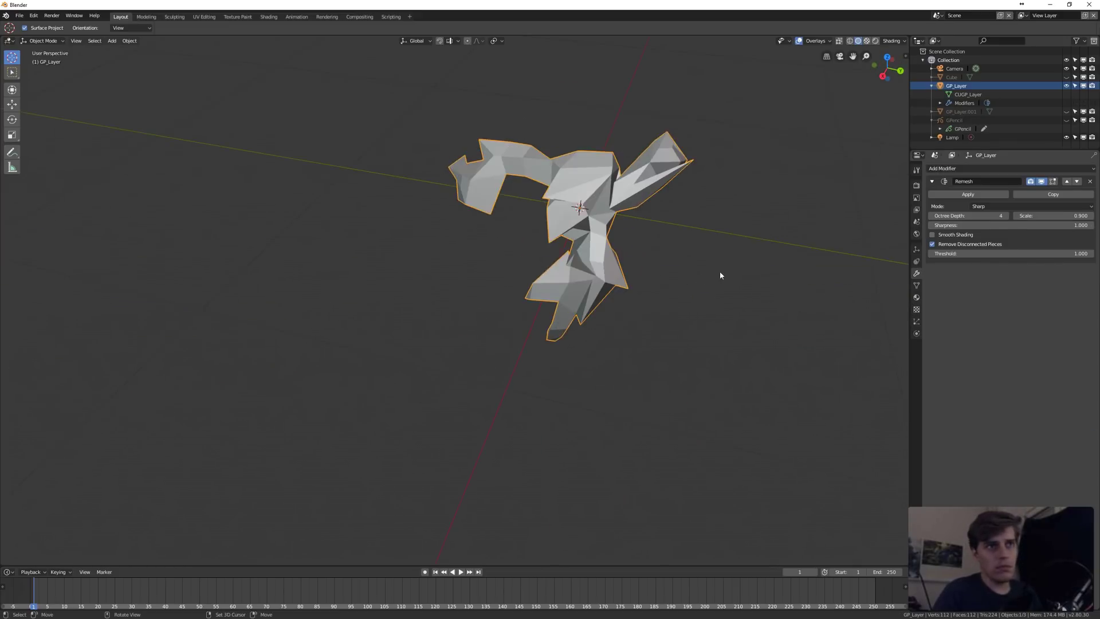
middle_click_drag(720, 276, 736, 287)
left_click(1006, 216)
left_click(1006, 216)
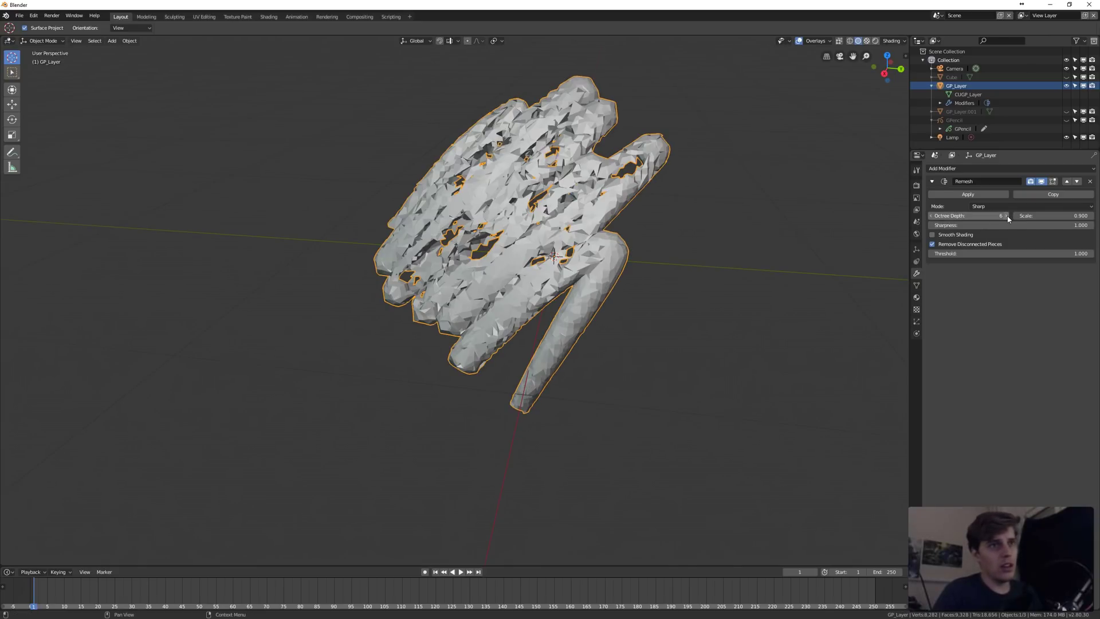
left_click(1006, 215)
middle_click_drag(676, 241, 707, 248)
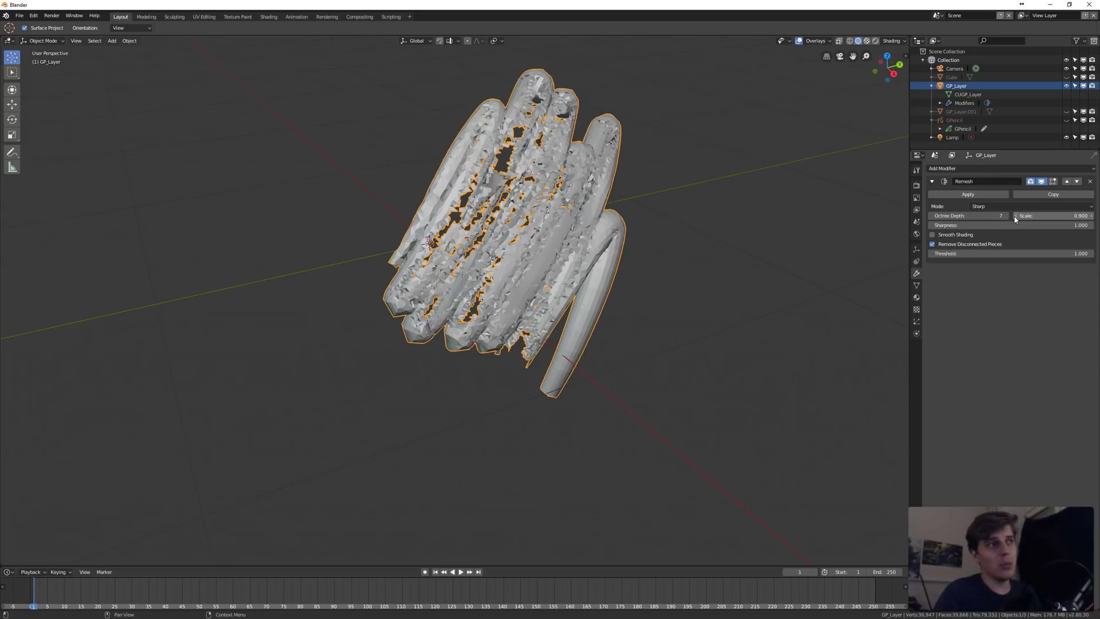
Inspect the remeshed surface from several sides and lower the octree depth to 6
middle_click_drag(659, 240, 538, 202)
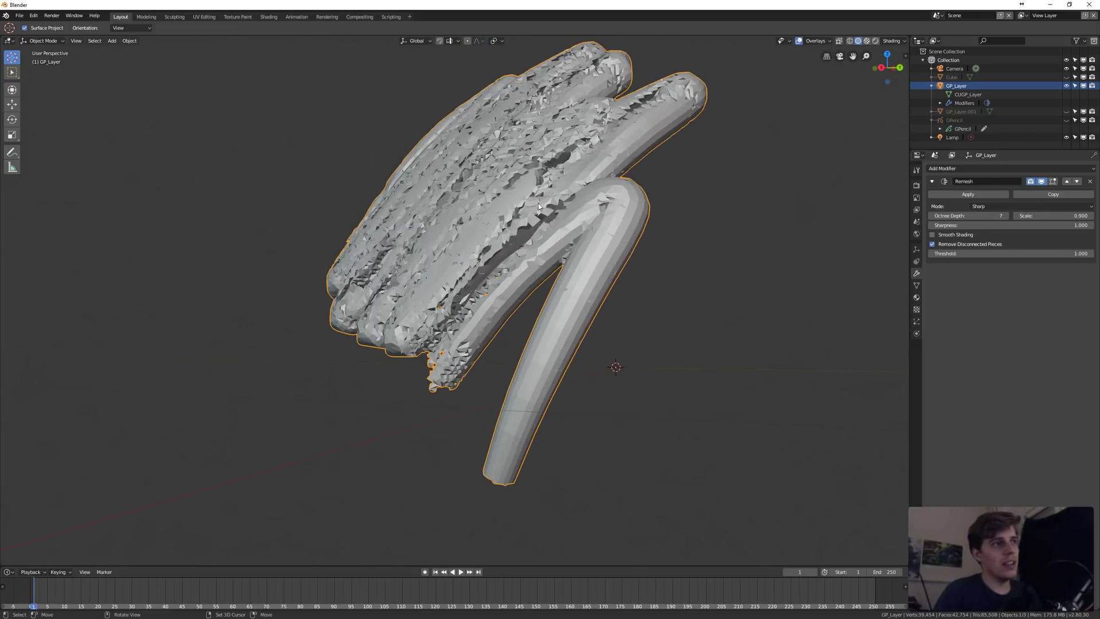
middle_click_drag(611, 153, 649, 188)
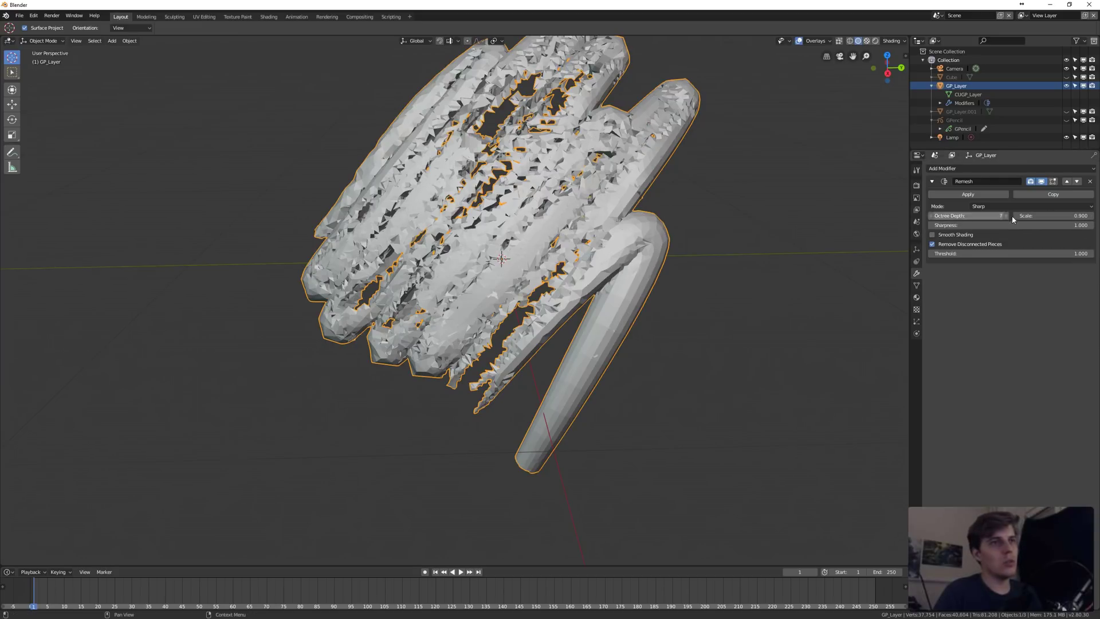
left_click(933, 217)
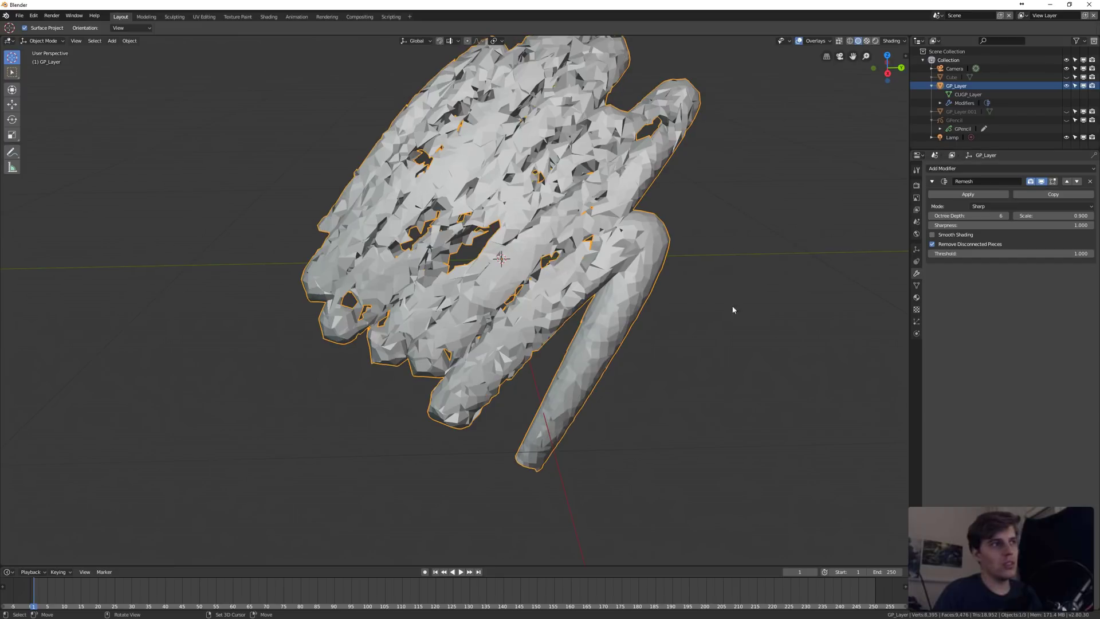
middle_click_drag(705, 286, 585, 284)
mouse_move(653, 228)
middle_mouse_down()
mouse_move(614, 257)
mouse_move(668, 244)
middle_mouse_up()
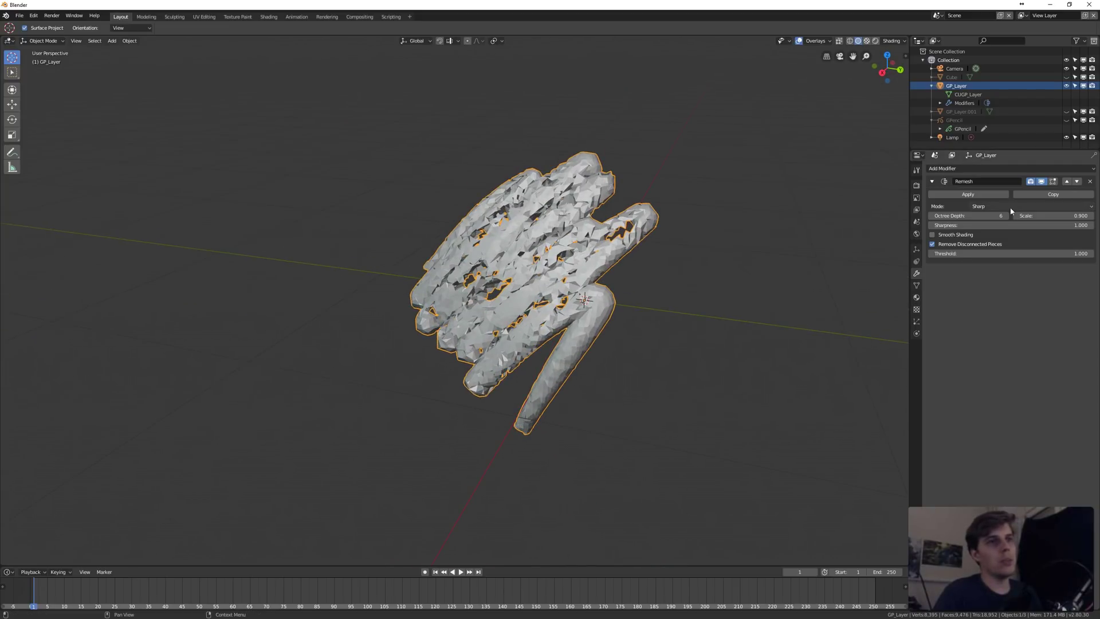
Duplicate the Remesh modifier, and remove both Remesh modifiers from the scribble
left_click(1043, 195)
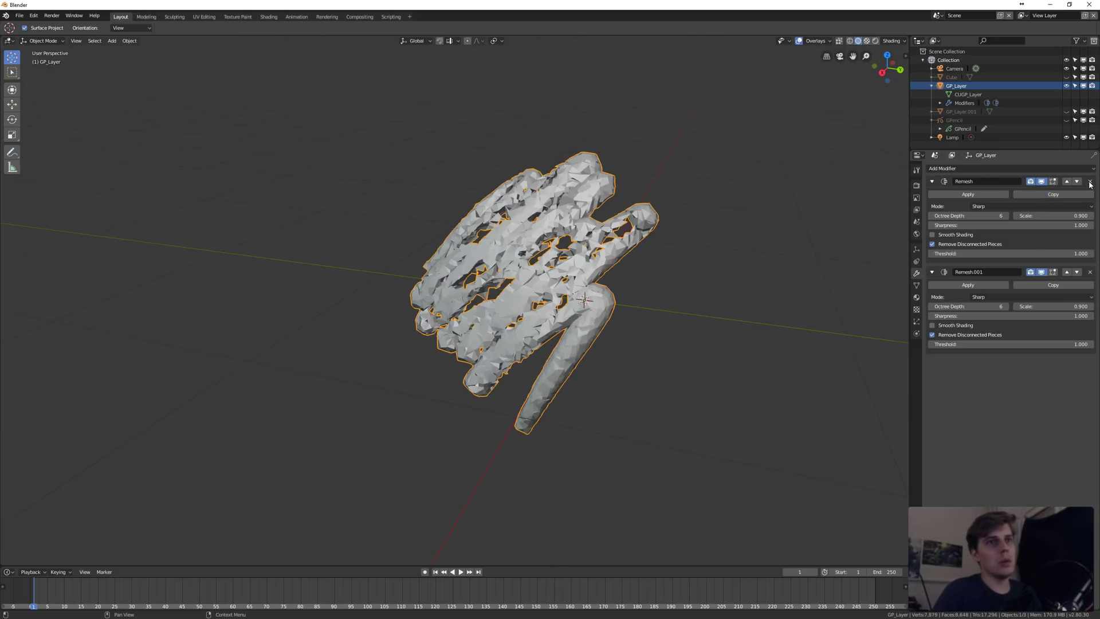
left_click(1090, 181)
left_click(1090, 182)
middle_click_drag(687, 234, 652, 233)
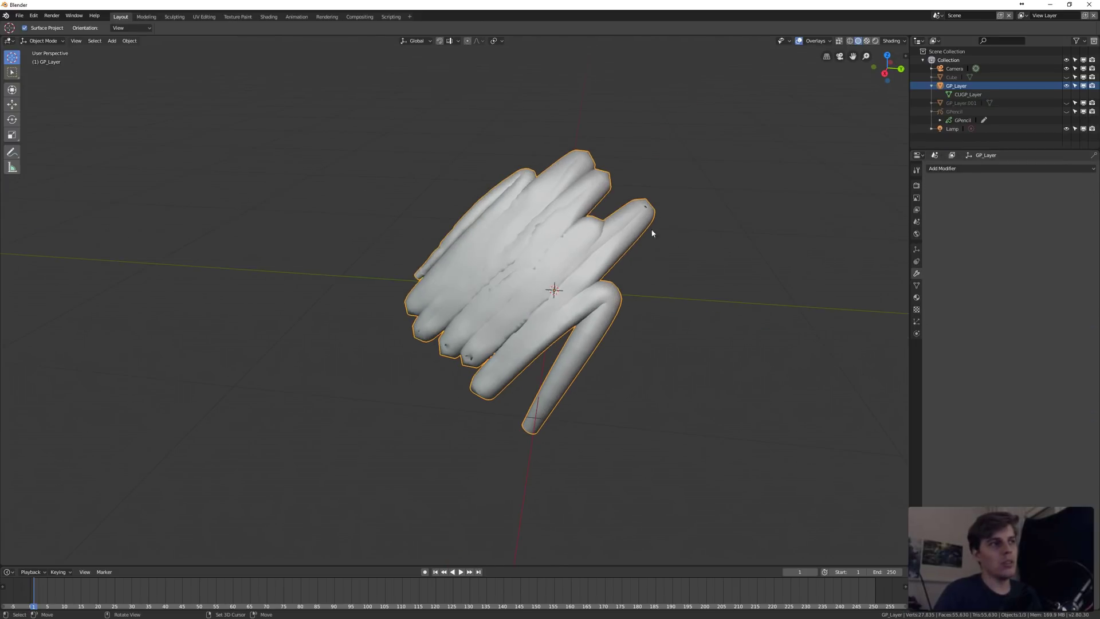
middle_click_drag(700, 262, 614, 266)
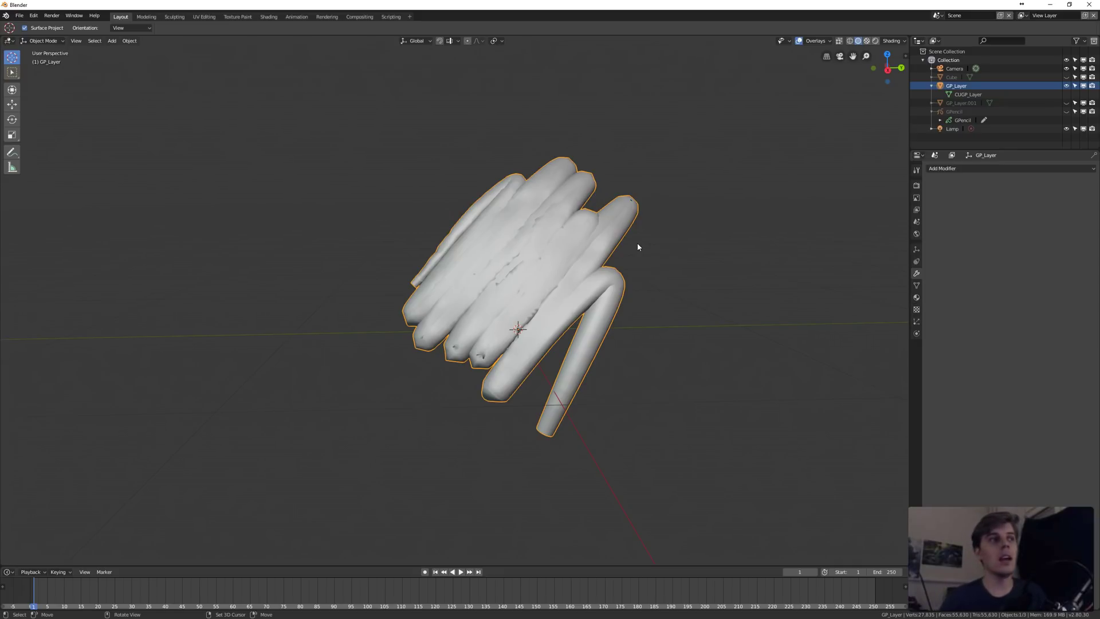
middle_click_drag(673, 252, 658, 291)
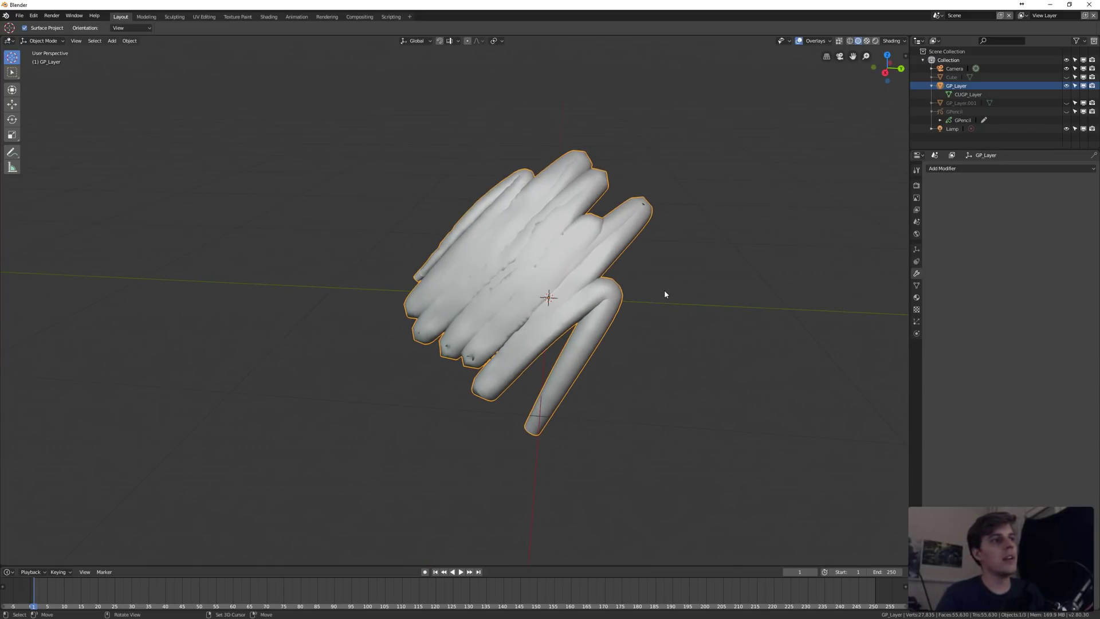
middle_click_drag(652, 291, 704, 289)
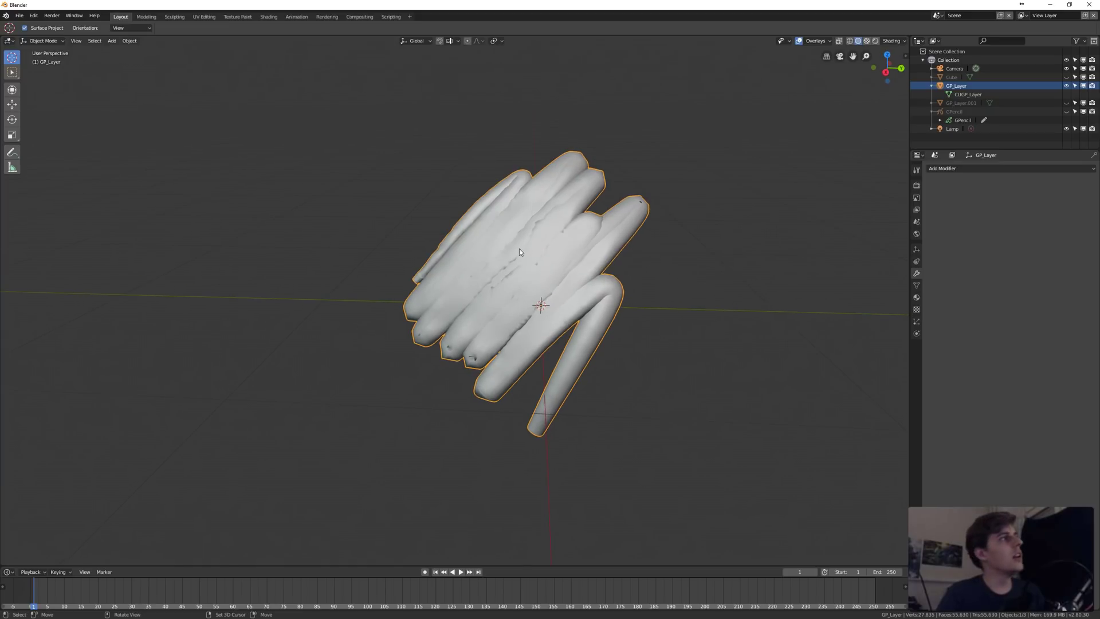
middle_click_drag(499, 181, 489, 170)
scroll(516, 229, "down", 3)
scroll(561, 239, "up", 4)
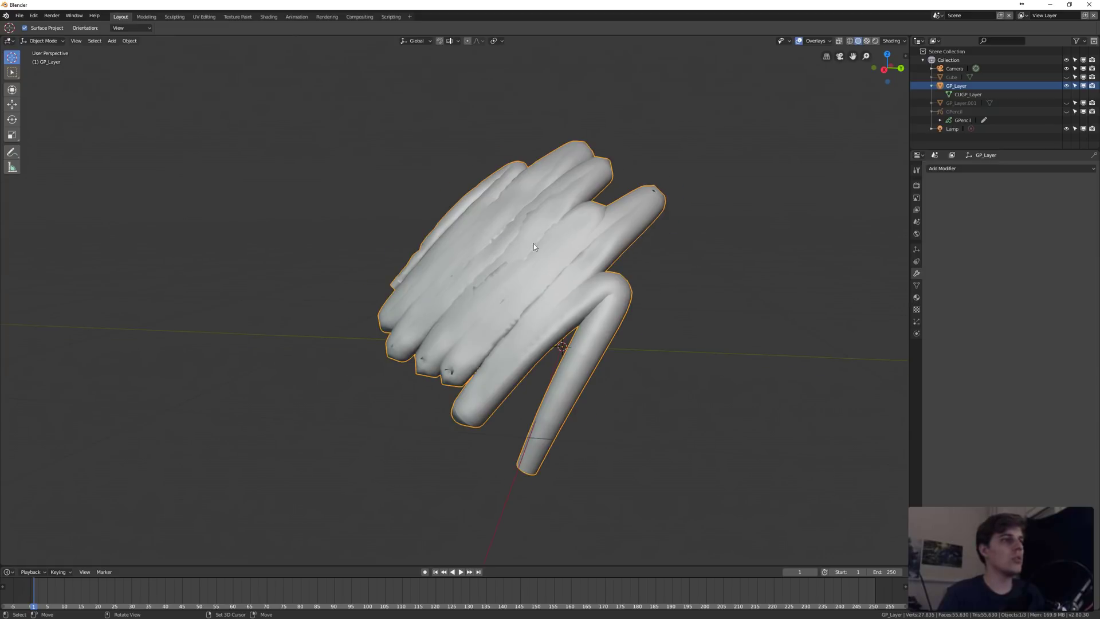
Switch the scribble mesh to Edit Mode and select all of its vertices
middle_click_drag(410, 240, 470, 235)
key("ctrl+Tab")
left_click(518, 234)
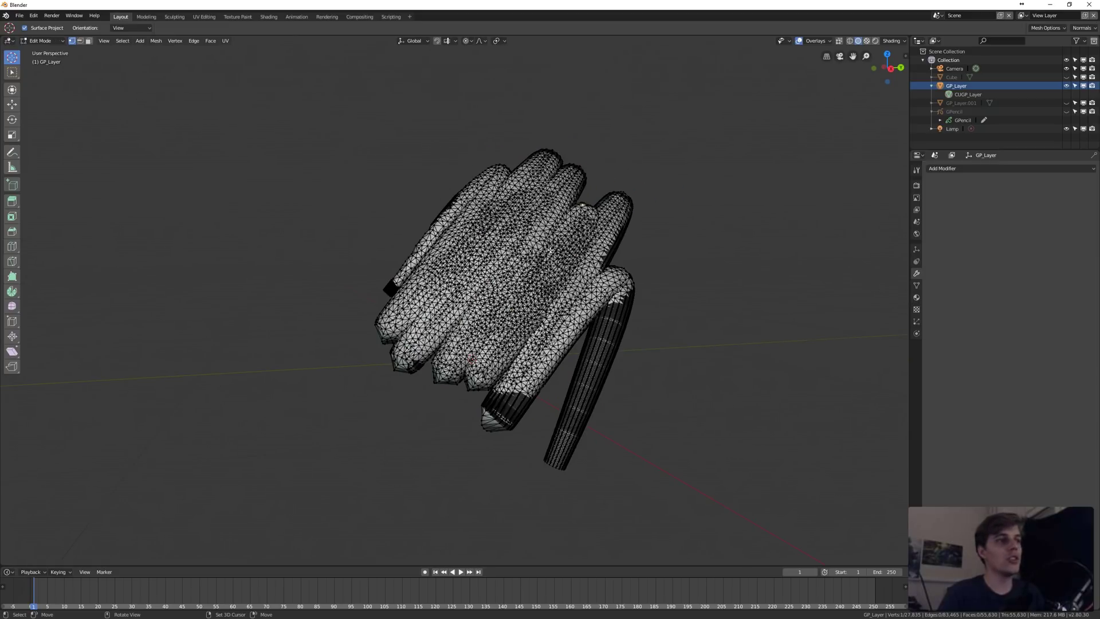
middle_click_drag(550, 251, 563, 268)
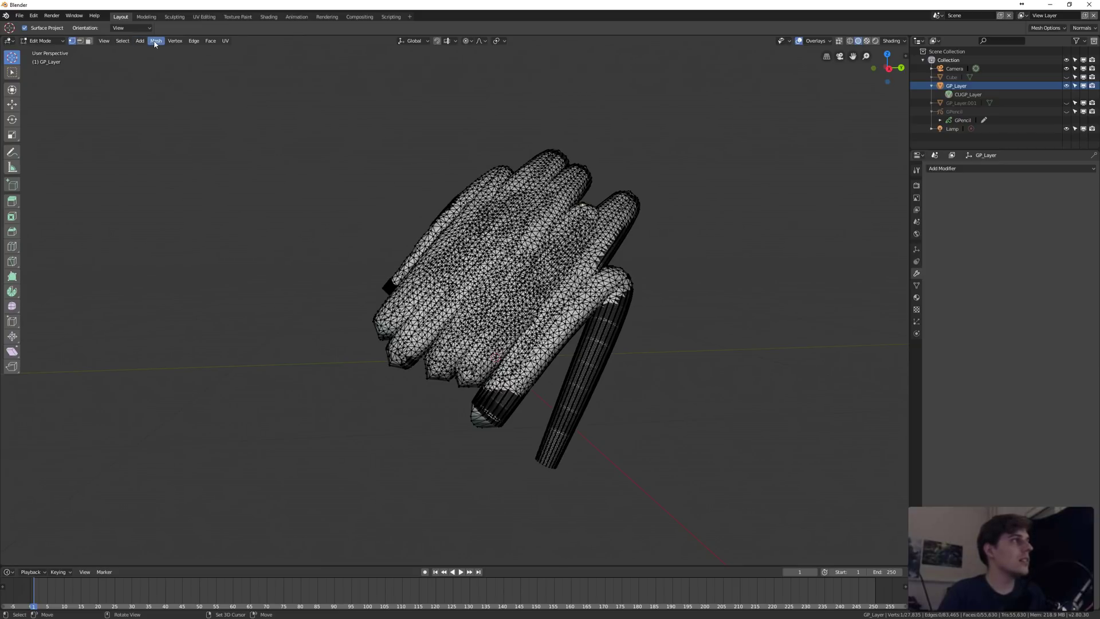
left_click(177, 41)
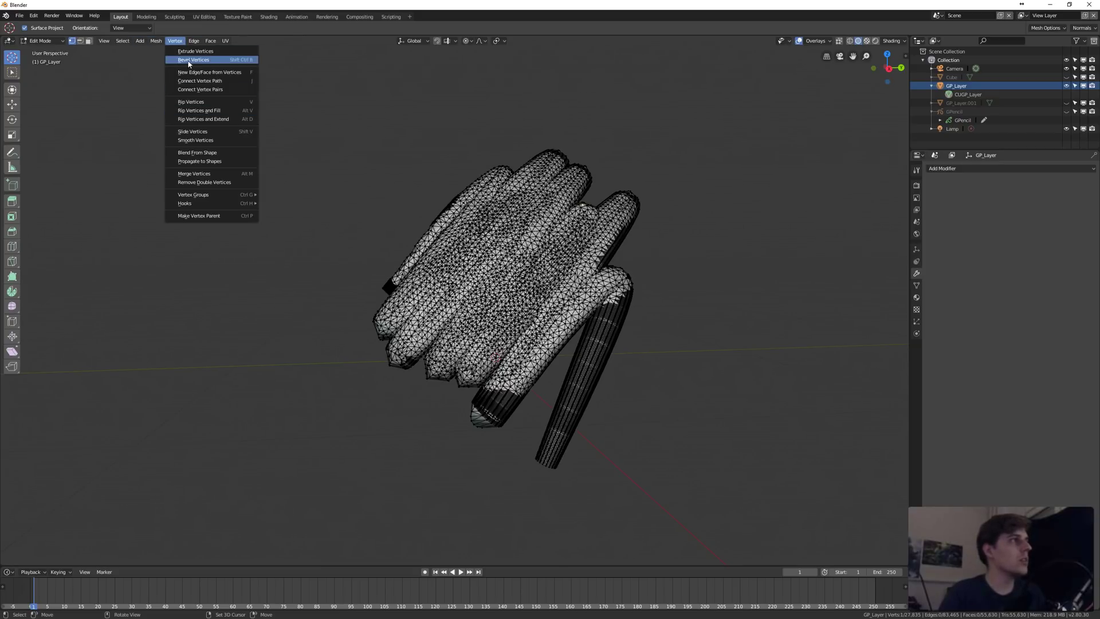
mouse_move(210, 42)
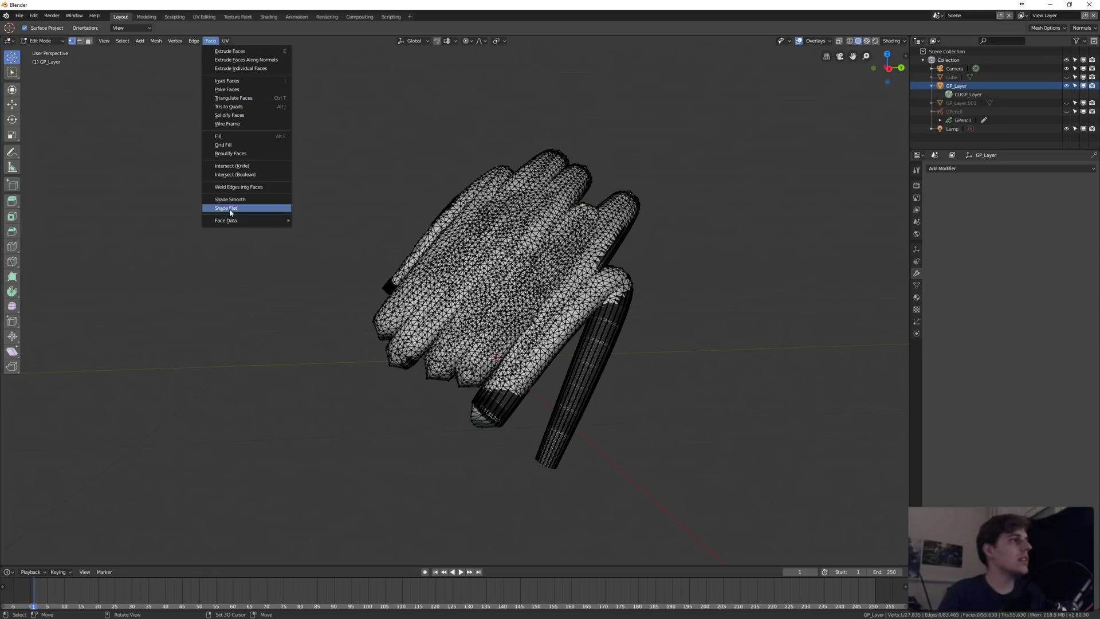
mouse_move(156, 42)
mouse_move(173, 197)
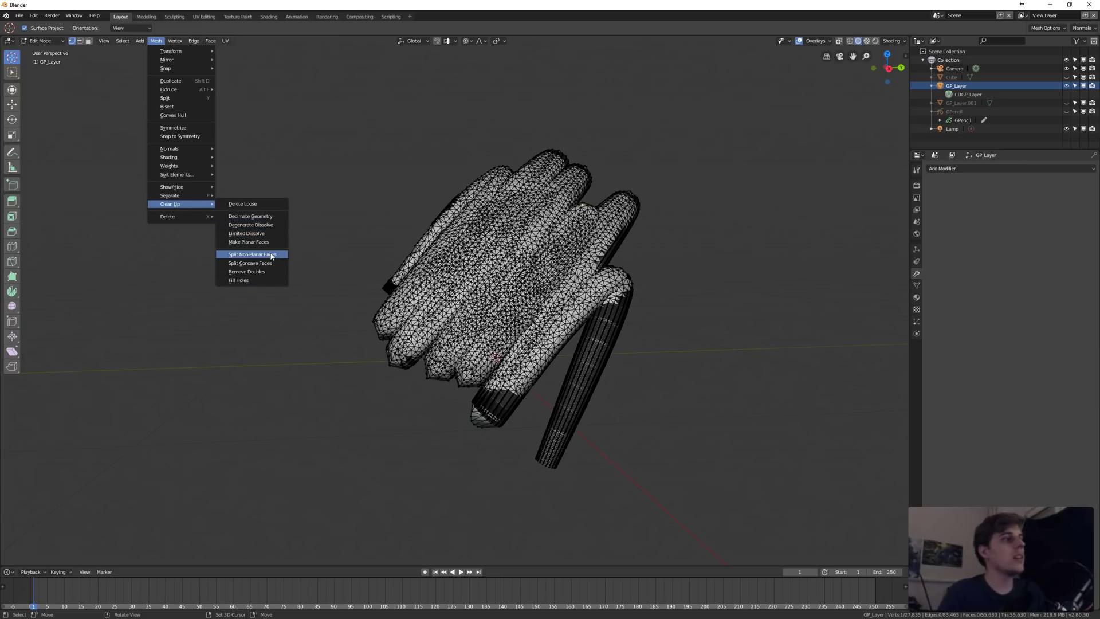
key("b")
left_click_drag(702, 127, 372, 492)
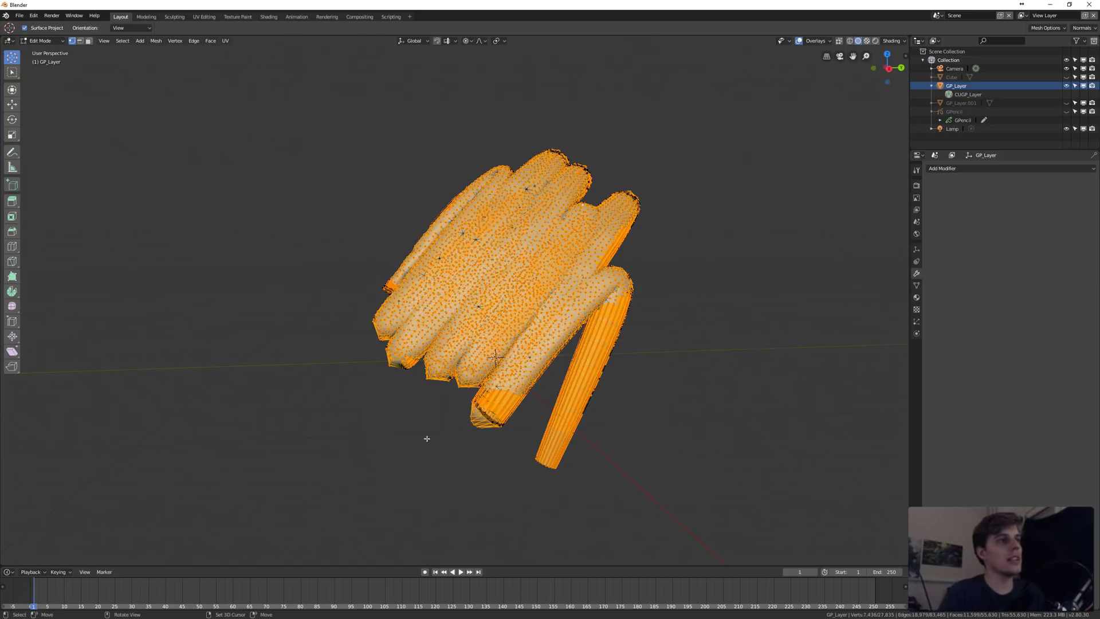
key("alt+a")
key("a")
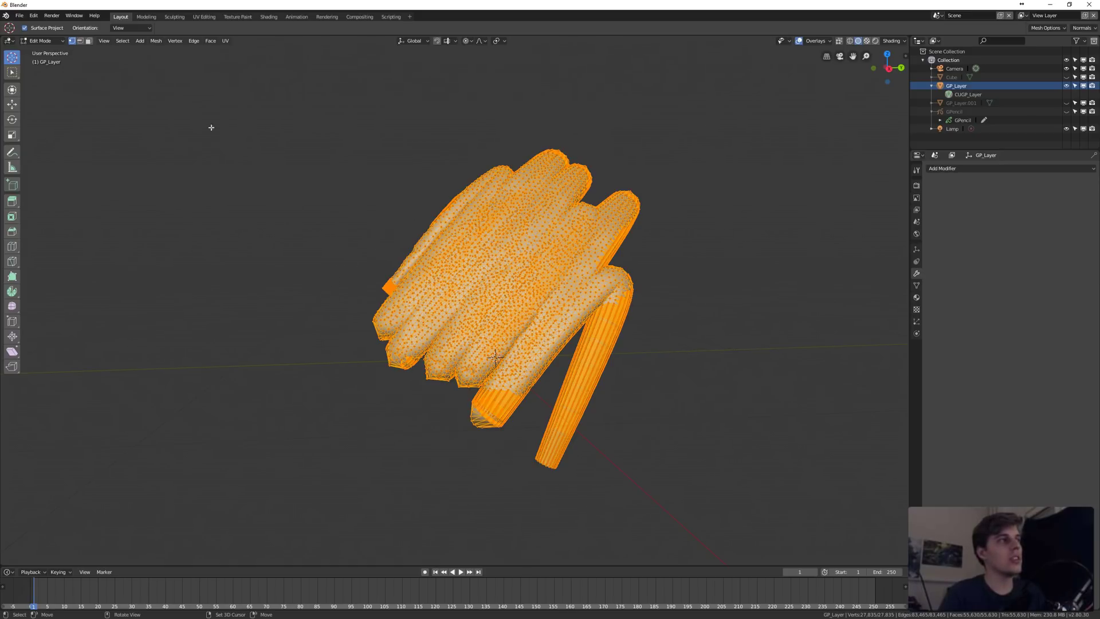
Remove double vertices across the whole scribble mesh with a merge distance of 0.0301 m
left_click(174, 41)
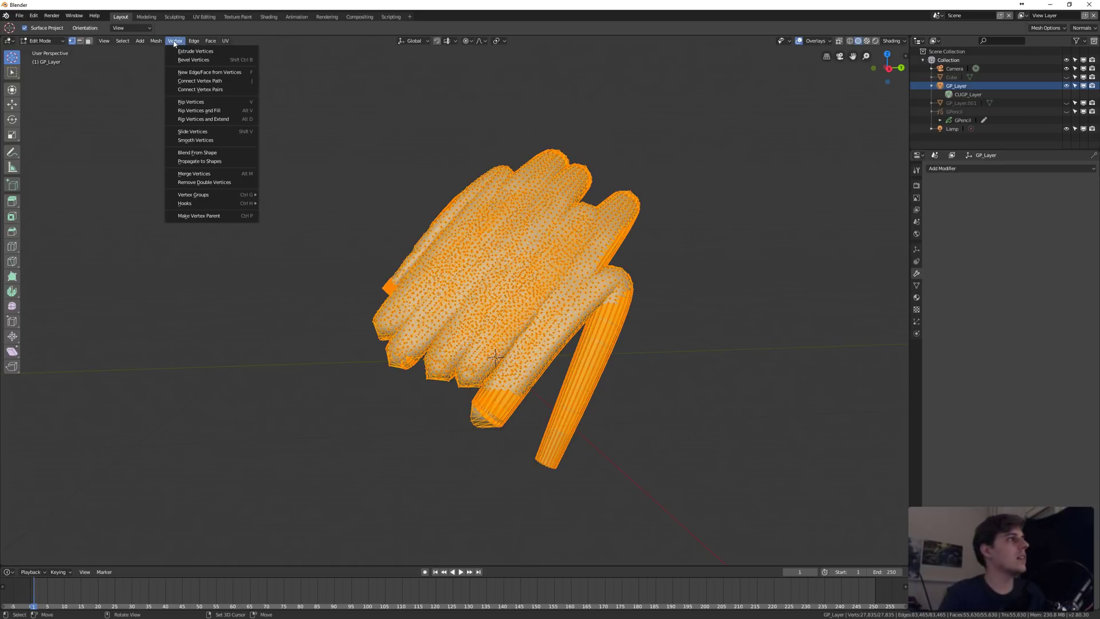
left_click(213, 182)
left_click(115, 546)
type("0.1")
key("Return")
left_click_drag(115, 546, 103, 546)
middle_click_drag(347, 367, 559, 279)
scroll(710, 289, "down", 3)
scroll(603, 299, "up", 4)
scroll(573, 259, "up", 5)
scroll(572, 259, "down", 4)
key("ctrl+Tab")
key("Escape")
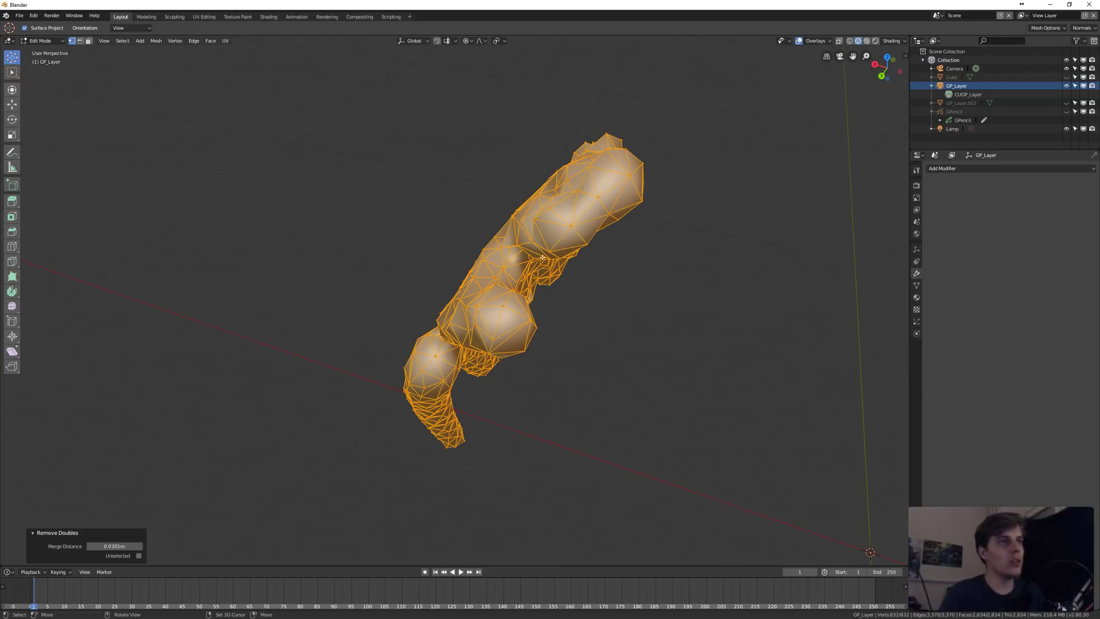
Turn on X-ray, deselect everything, and examine the merged mesh for geometry left inside the scribble
left_click(838, 42)
middle_click_drag(491, 221, 522, 266)
scroll(522, 266, "up", 6)
key("ctrl+Tab")
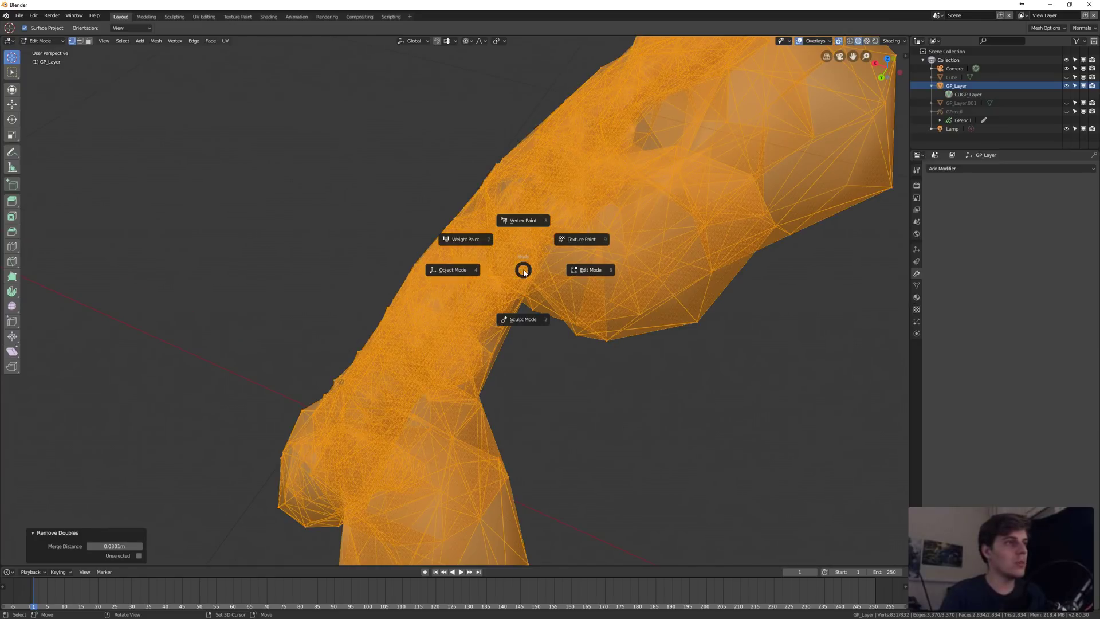
left_click(535, 272)
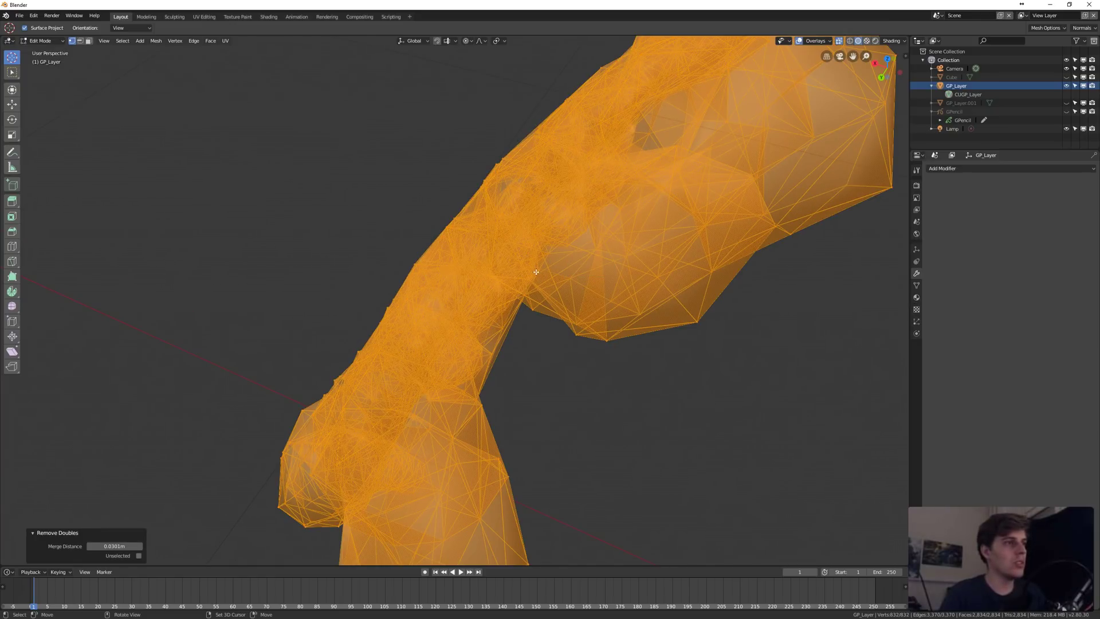
key("alt+a")
middle_click_drag(535, 272, 594, 320)
scroll(596, 262, "down", 11)
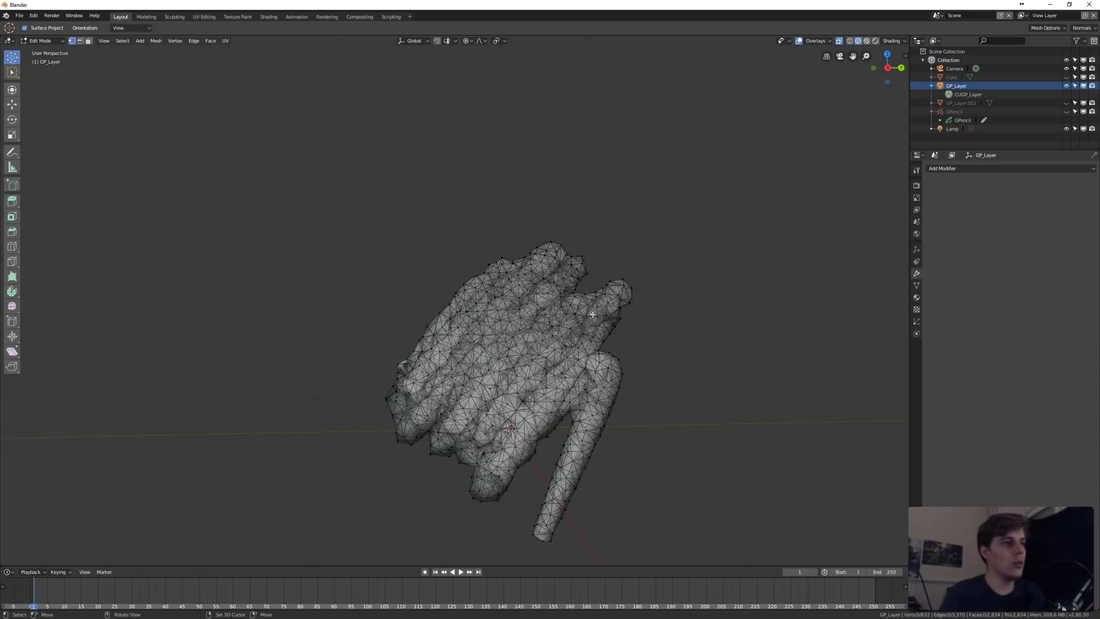
Turn off X-ray and return the merged scribble to Object Mode
key("alt+z")
middle_click_drag(653, 187, 649, 220)
key("ctrl+Tab")
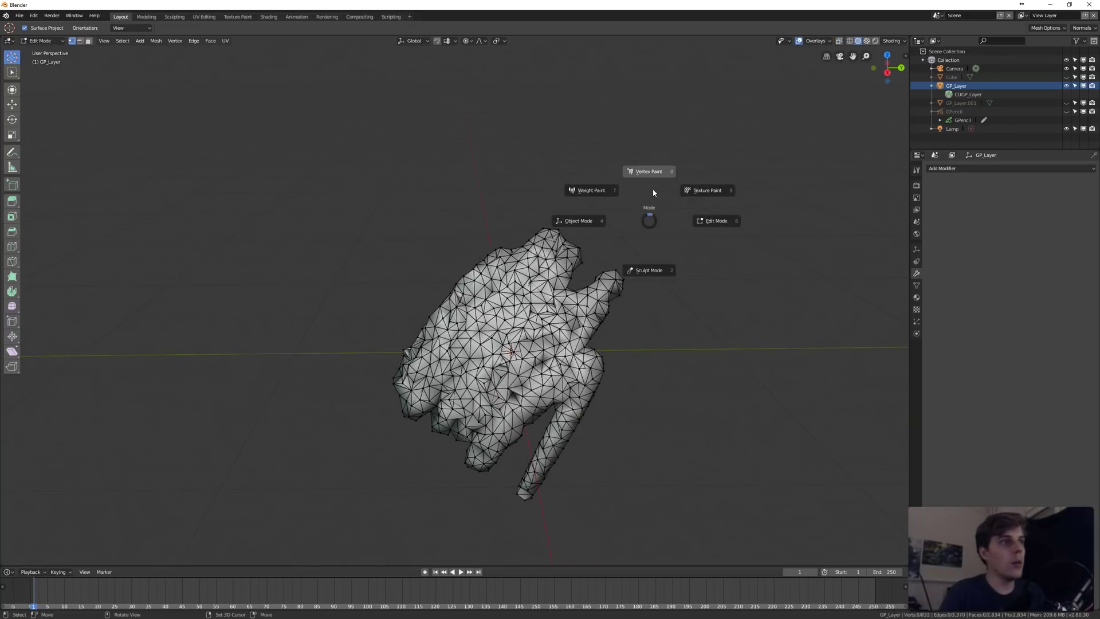
left_click(603, 221)
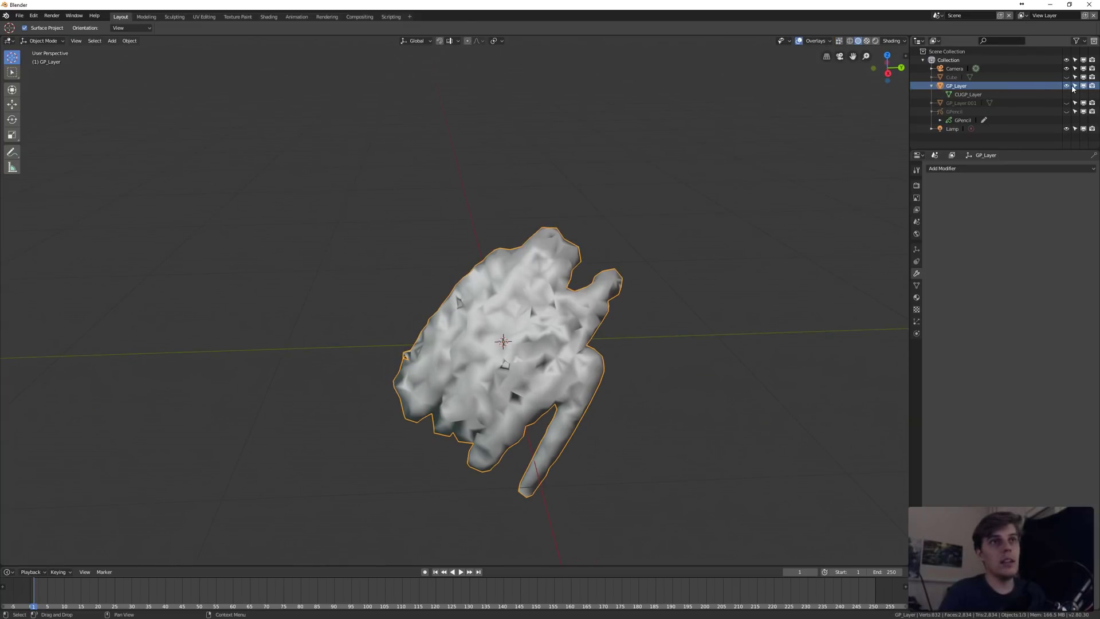
Hide GP_Layer, then unhide and select the backup scribble GP_Layer.001
key("h")
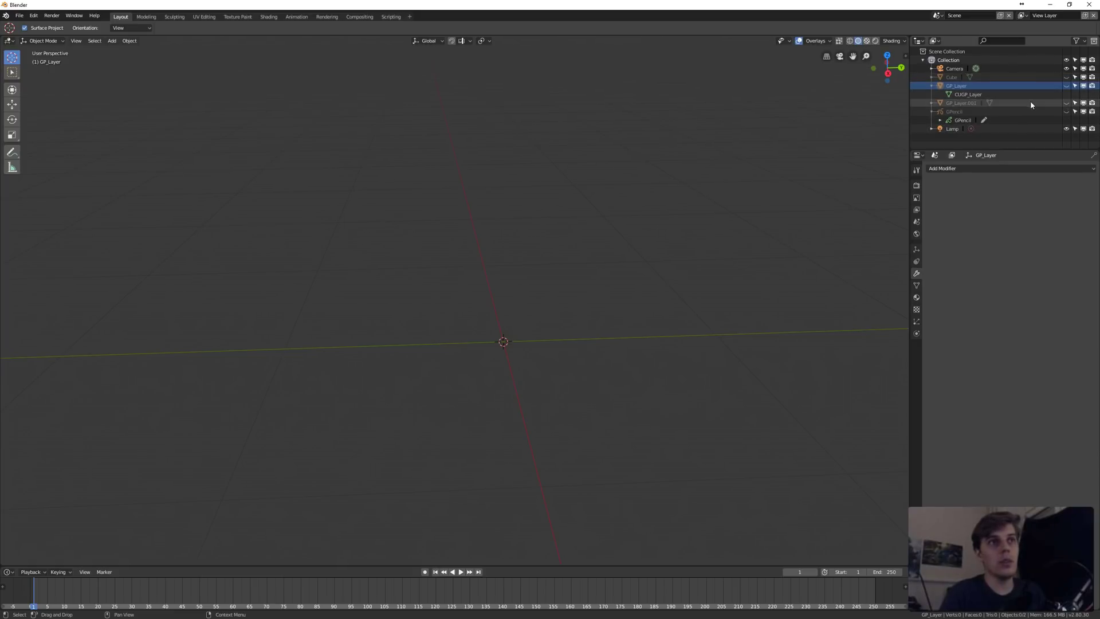
left_click(1066, 103)
middle_click_drag(573, 376, 527, 283)
left_click(526, 361)
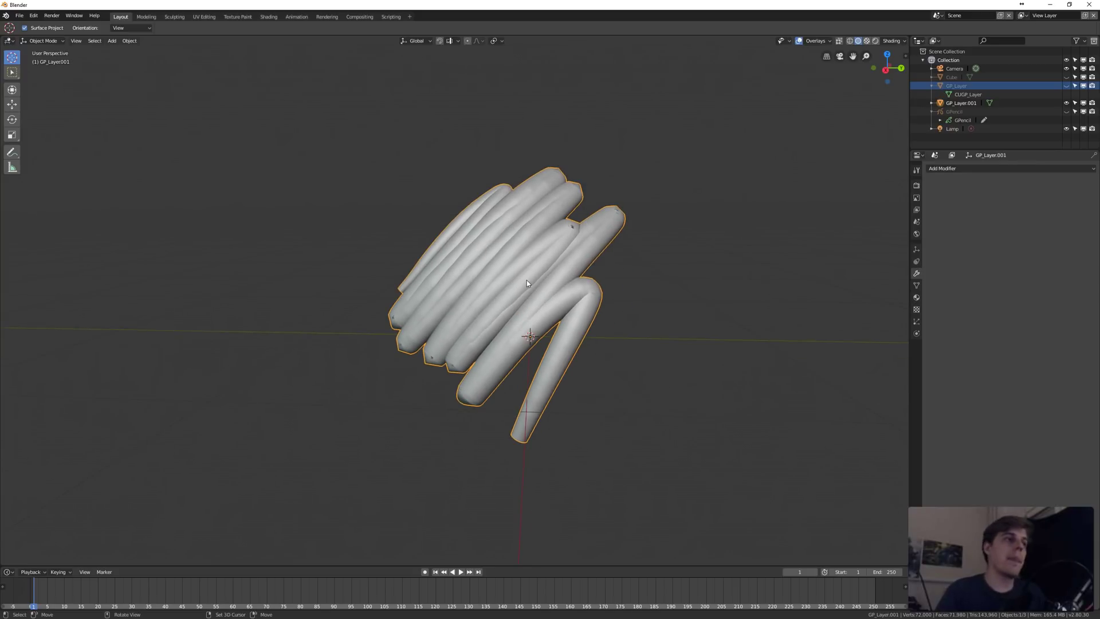
Export the backup scribble, switch to ZBrush, and import it there as temp
left_click(21, 17)
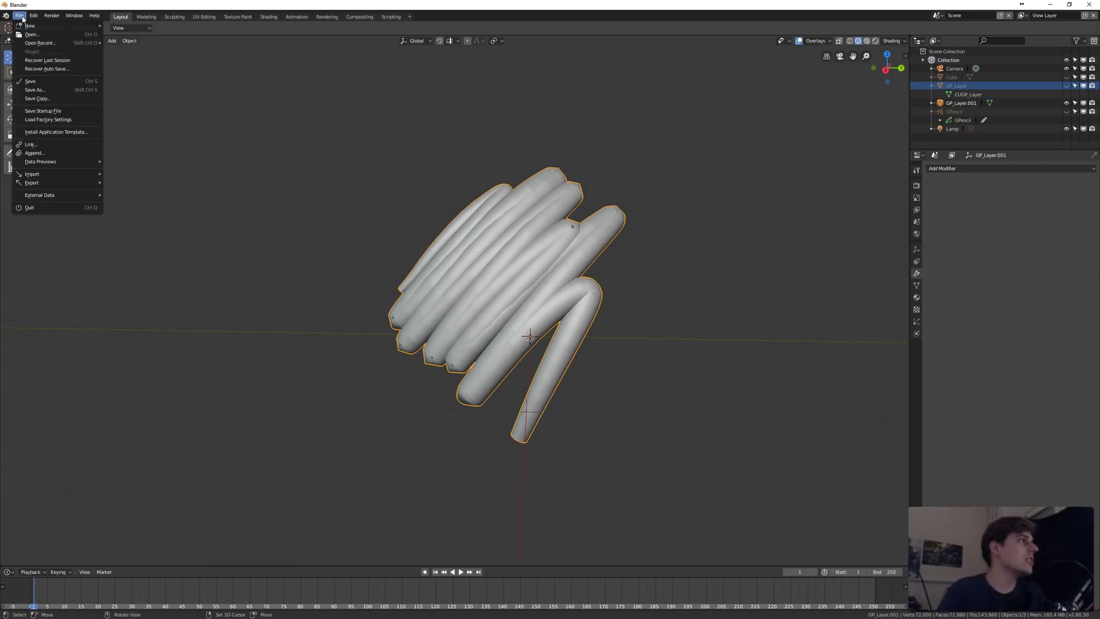
mouse_move(34, 182)
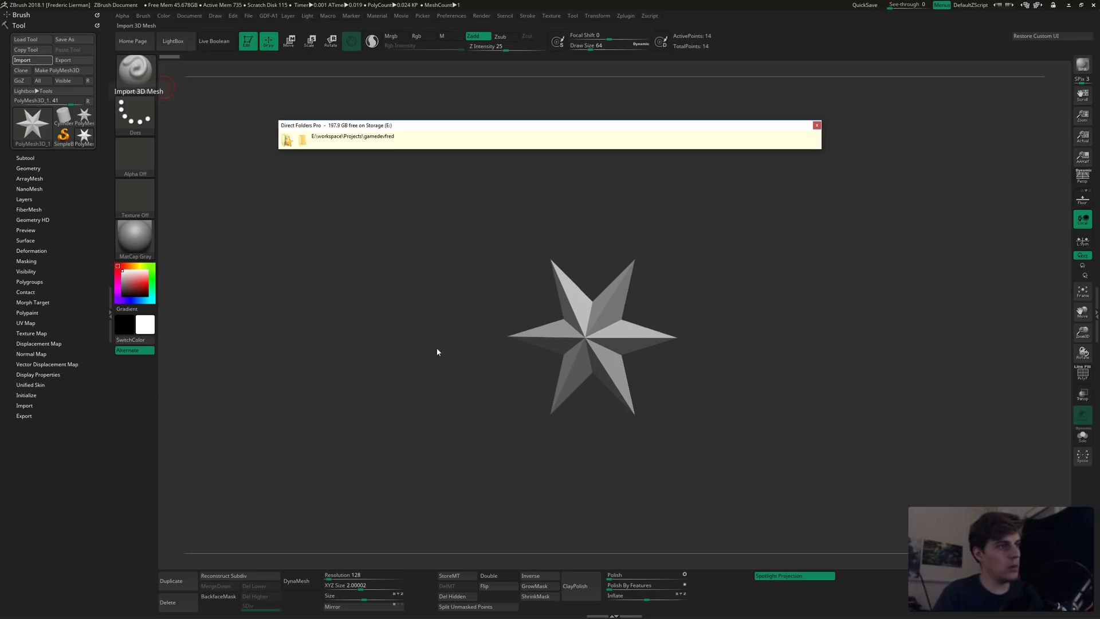
left_click_drag(690, 359, 712, 363)
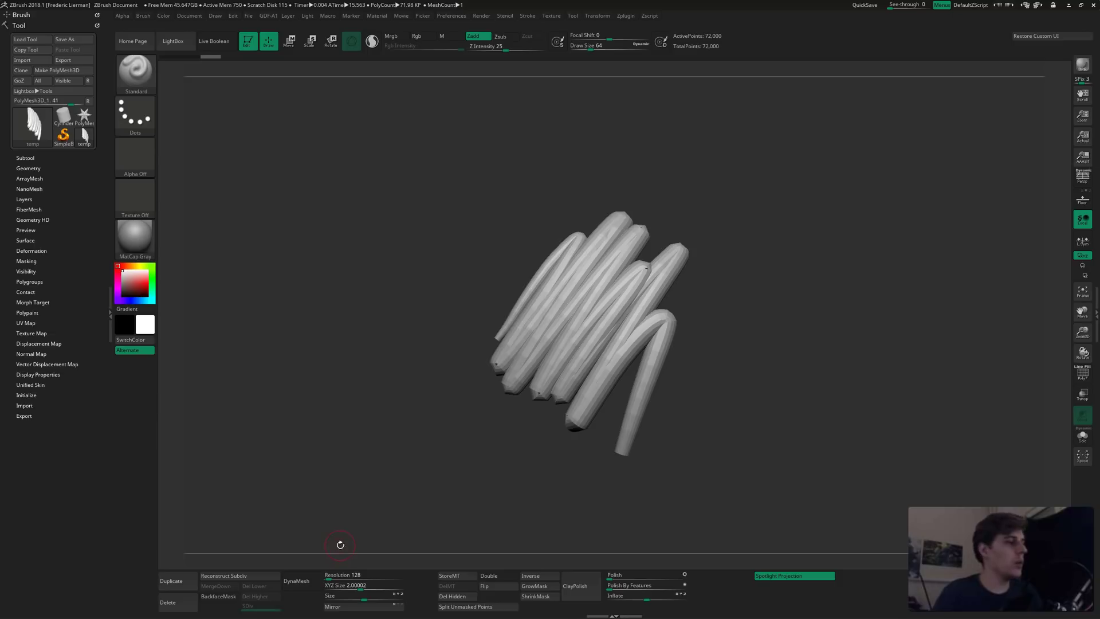
Apply DynaMesh at resolution 128 to the imported scribble in ZBrush
left_click(311, 584)
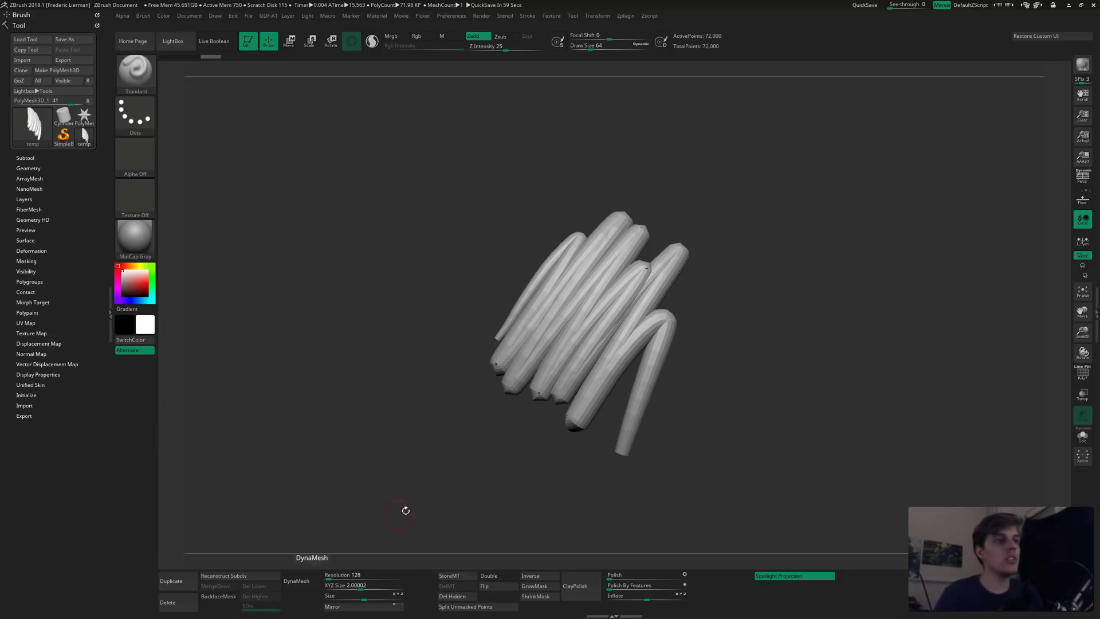
left_click_drag(372, 509, 390, 509)
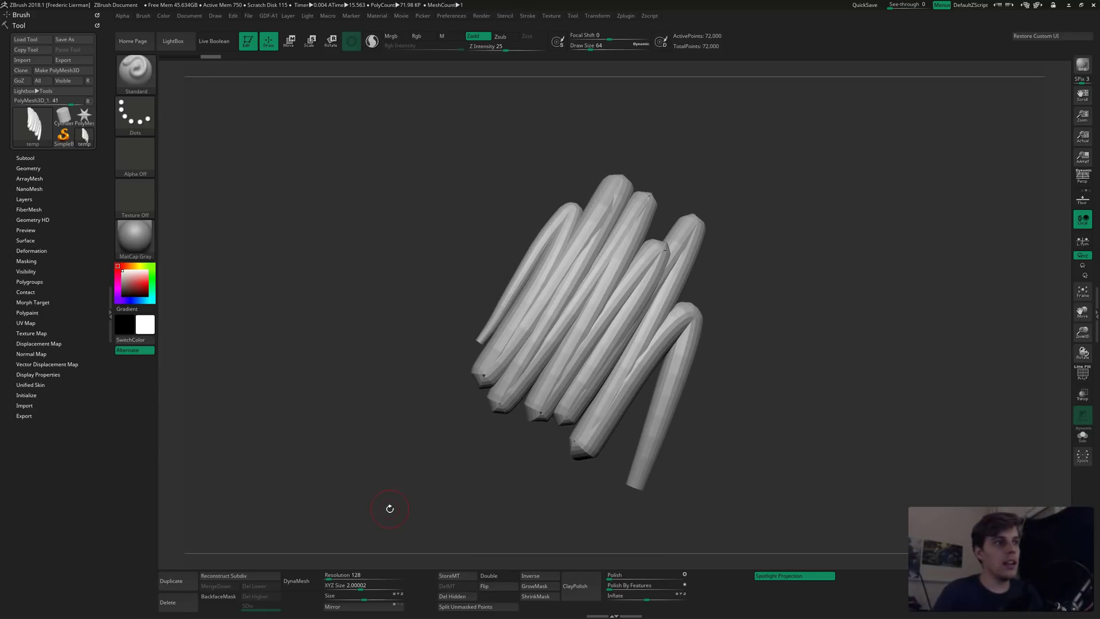
left_click(296, 580)
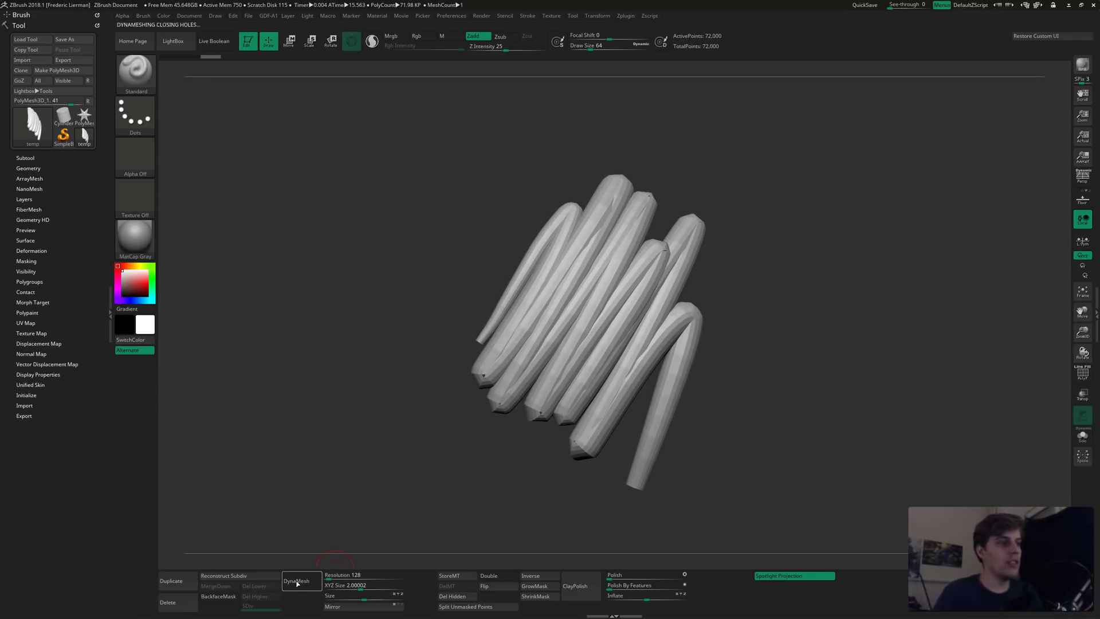
mouse_move(401, 471)
left_mouse_down()
mouse_move(386, 466)
mouse_move(425, 477)
mouse_move(516, 401)
mouse_move(819, 201)
mouse_move(644, 201)
left_mouse_up()
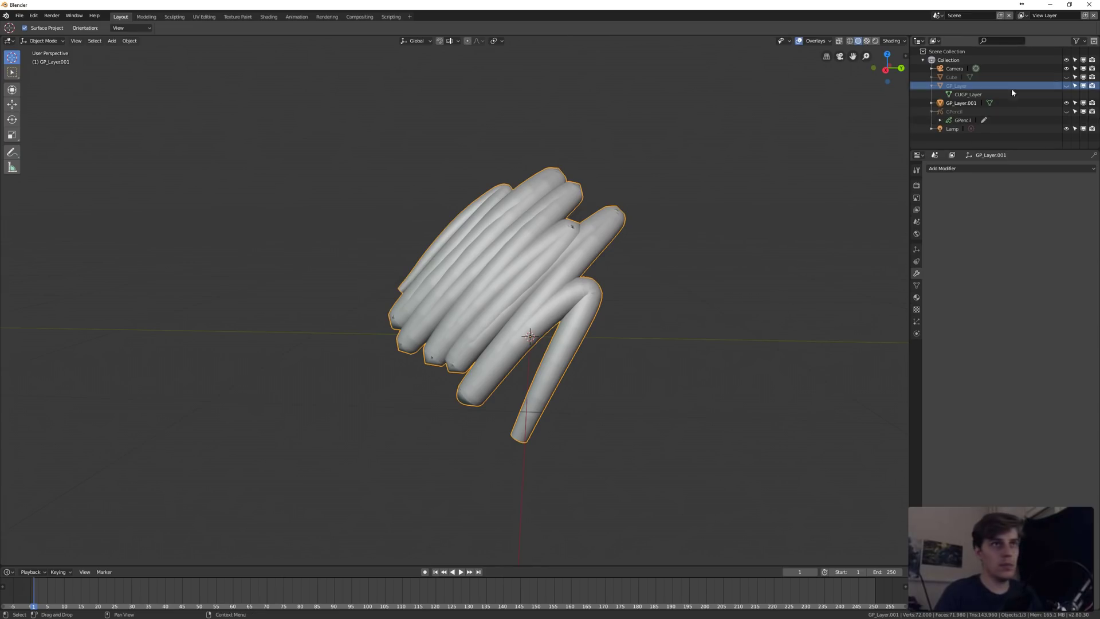
In Blender, hide GP_Layer.001 and import the remeshed ZBrush scribble as a Wavefront OBJ
left_click(1066, 102)
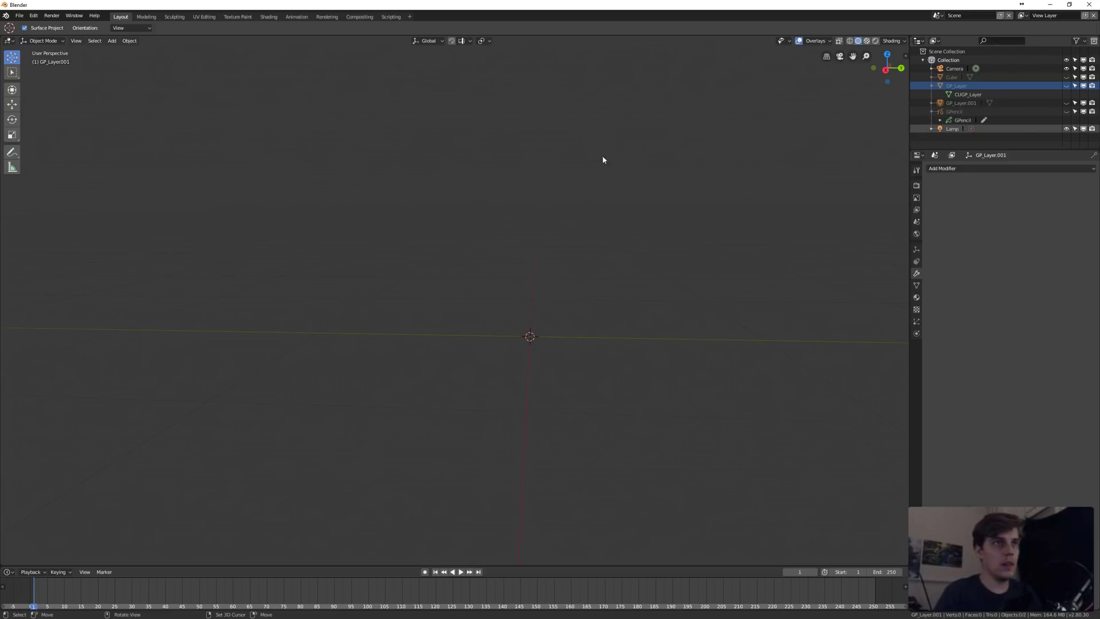
left_click(19, 8)
mouse_move(45, 176)
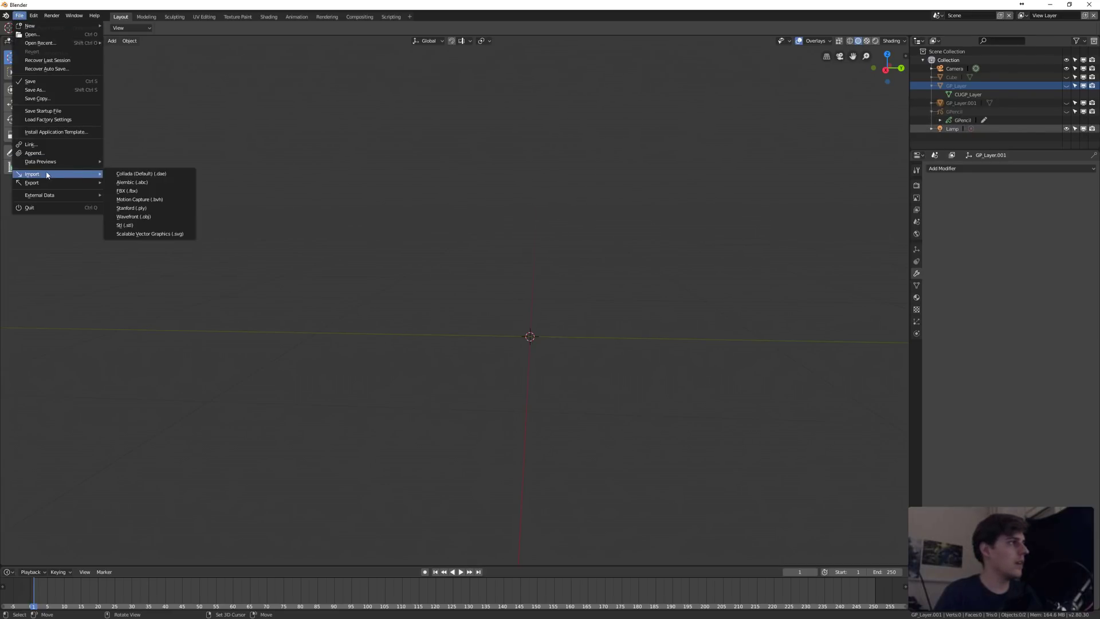
left_click(145, 216)
left_click(552, 271)
Shade the imported ZBrush scribble smooth
middle_click_drag(542, 270, 528, 267)
key("w")
left_click(497, 269)
scroll(515, 271, "up", 4)
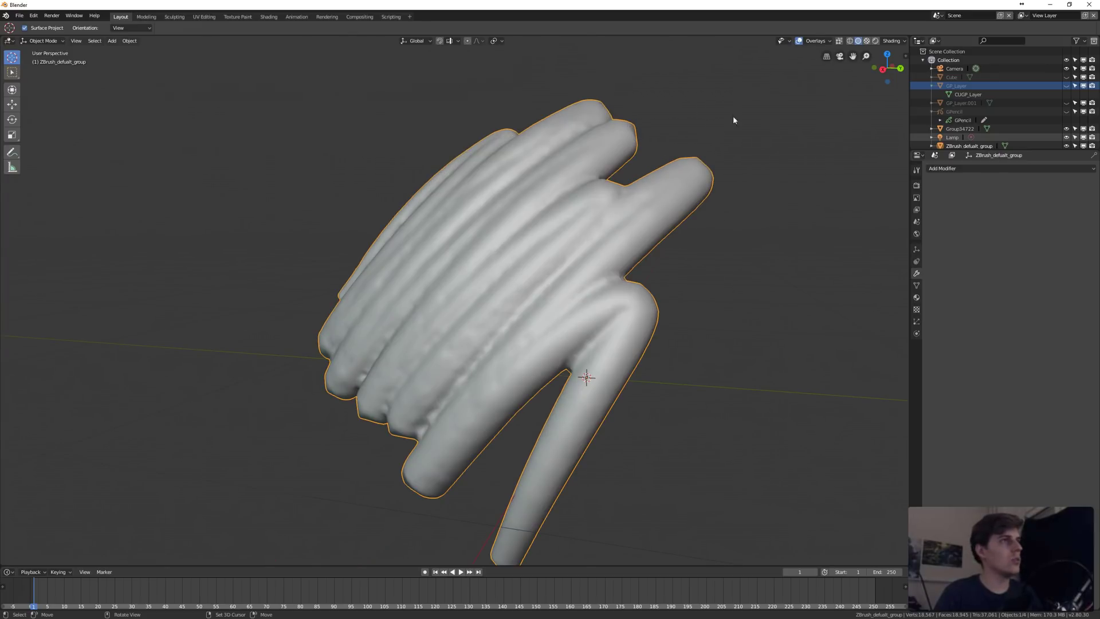
middle_click_drag(656, 133, 722, 124)
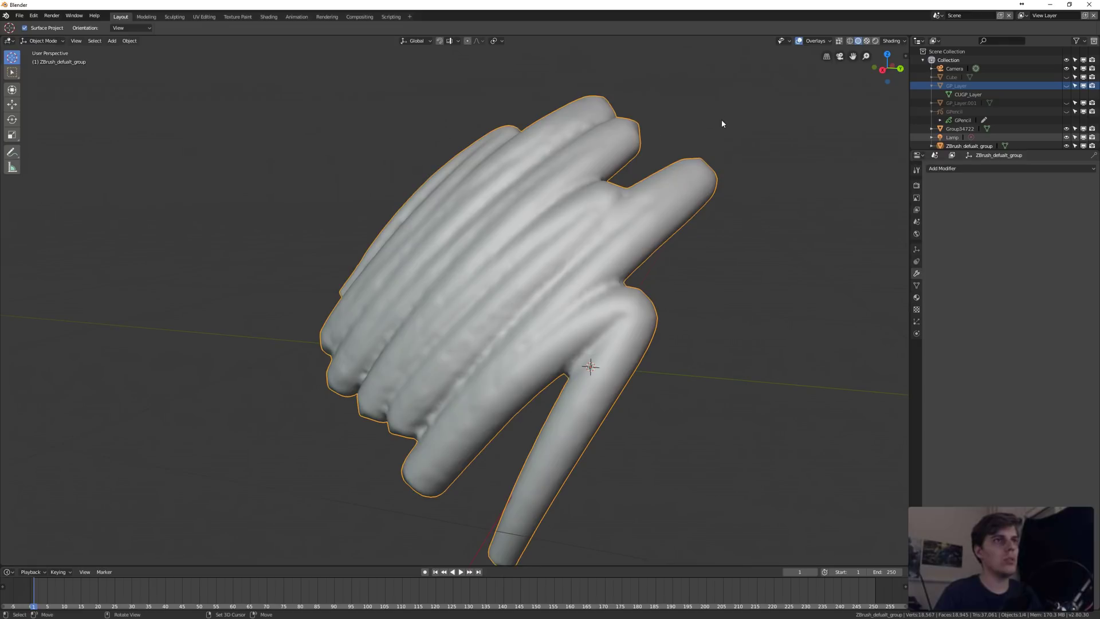
Examine the imported scribble's topology and interior in Edit Mode with X-ray on and nothing selected
key("ctrl+Tab")
left_click(788, 121)
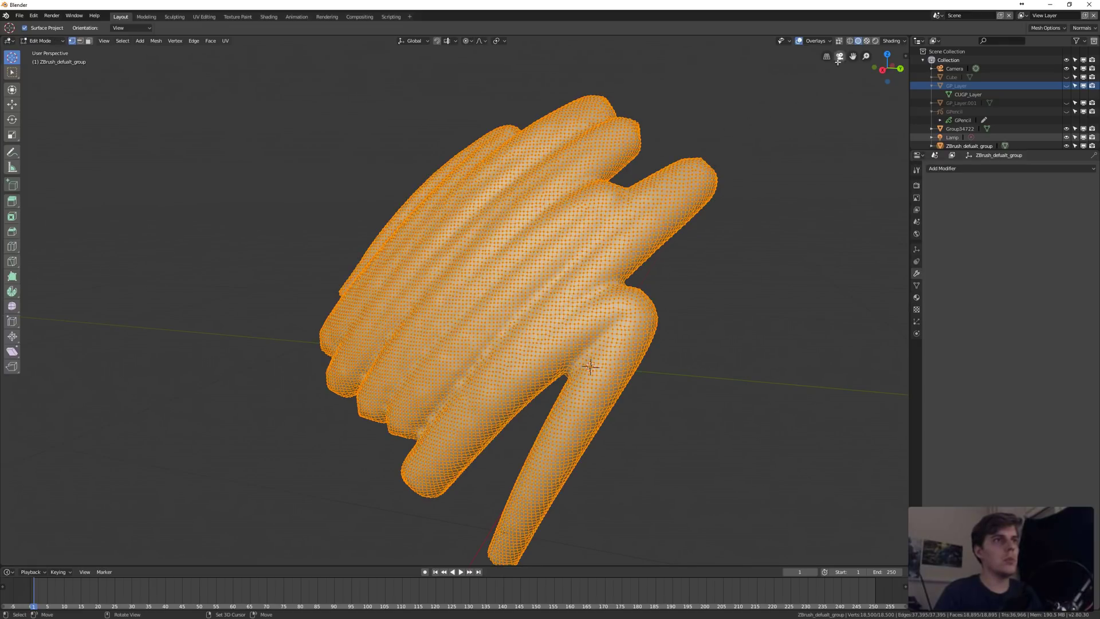
left_click(839, 41)
middle_click_drag(749, 169, 680, 223)
key("alt+a")
scroll(624, 237, "down", 3)
scroll(624, 237, "up", 6)
scroll(515, 246, "up", 2)
scroll(476, 260, "down", 9)
middle_click_drag(476, 262, 484, 286, "shift")
scroll(489, 268, "up", 1)
scroll(479, 291, "up", 4)
scroll(500, 280, "up", 2)
scroll(503, 277, "down", 5)
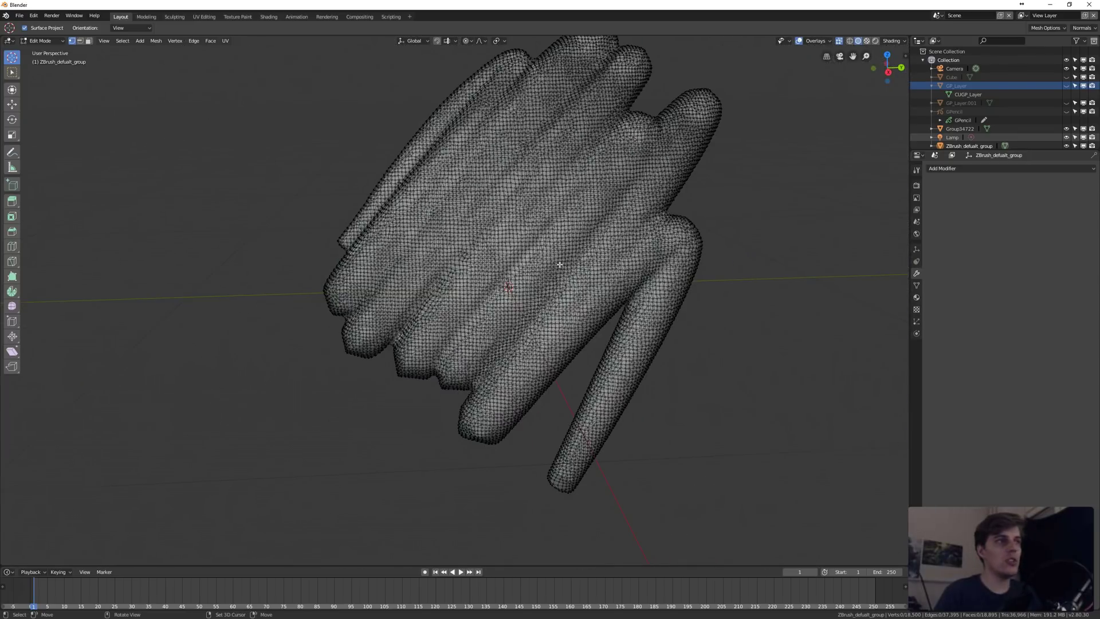
Return the imported scribble to Object Mode and turn off X-ray
key("ctrl+Tab")
left_click(518, 264)
middle_click_drag(587, 246, 642, 279)
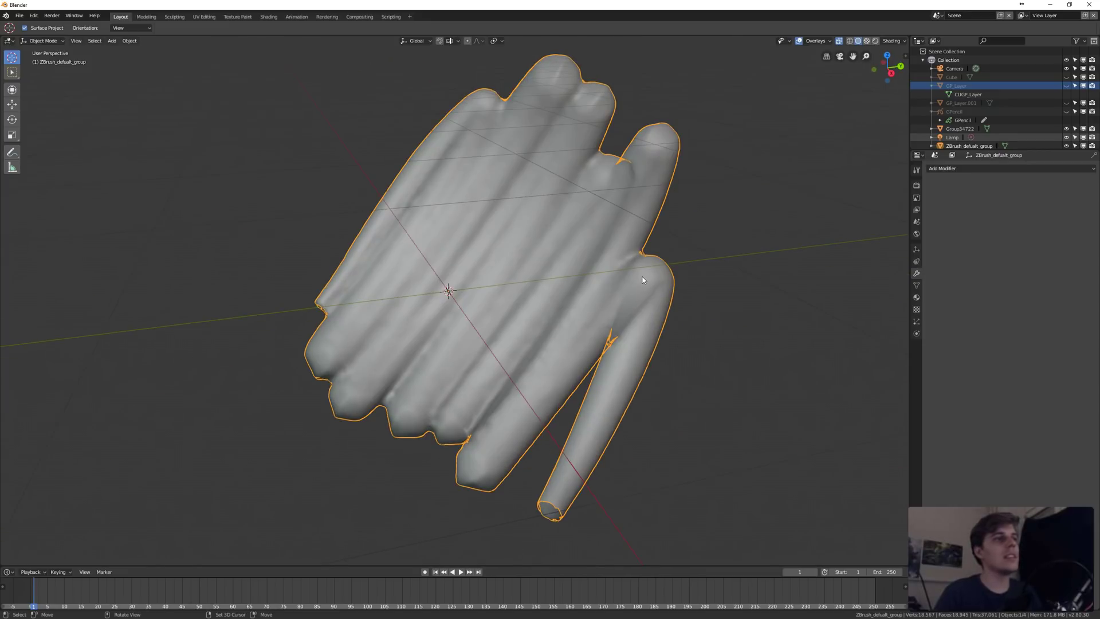
left_click(839, 41)
mouse_move(594, 205)
middle_mouse_down()
mouse_move(574, 210)
mouse_move(580, 204)
middle_mouse_up()
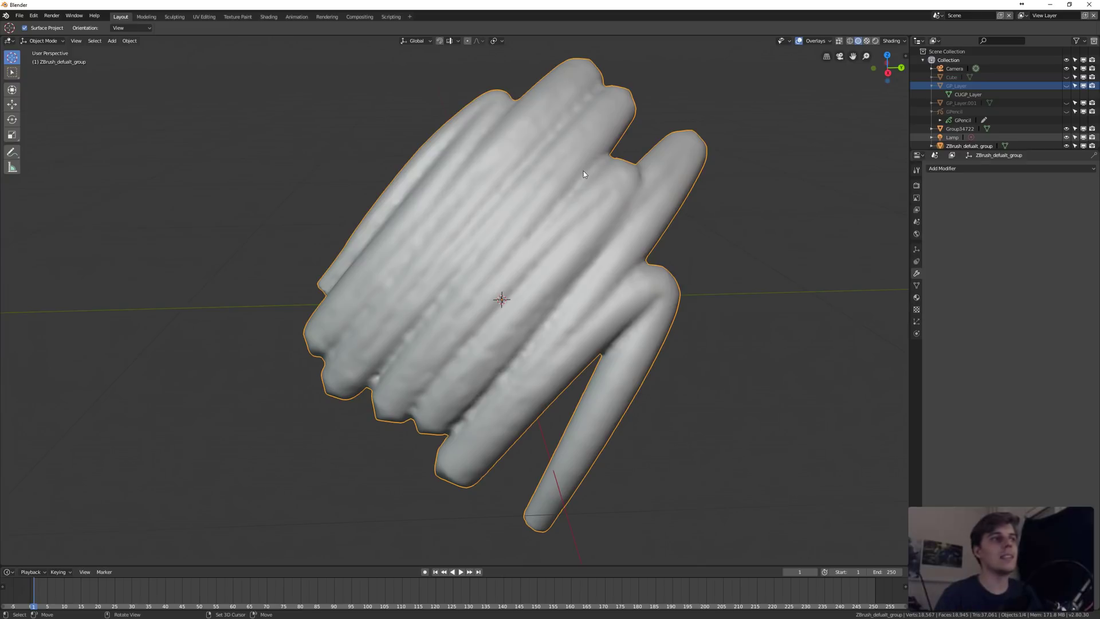
Enter Sculpt Mode on the imported scribble and stroke across its middle ridges with the Flatten/Contrast brush
middle_click_drag(602, 240, 601, 239)
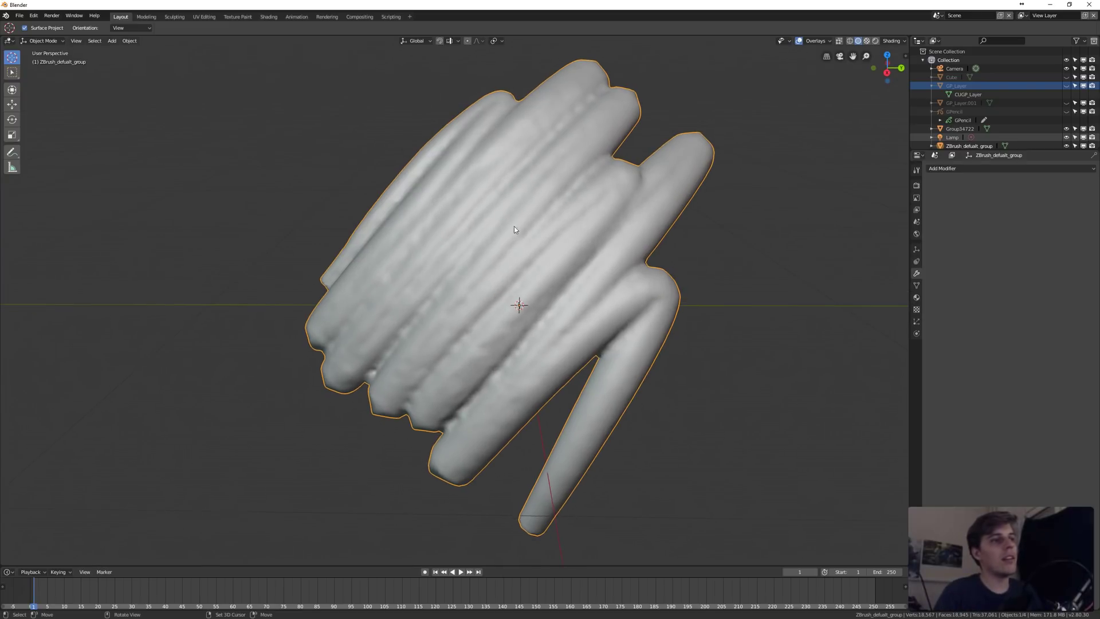
key("ctrl+Tab")
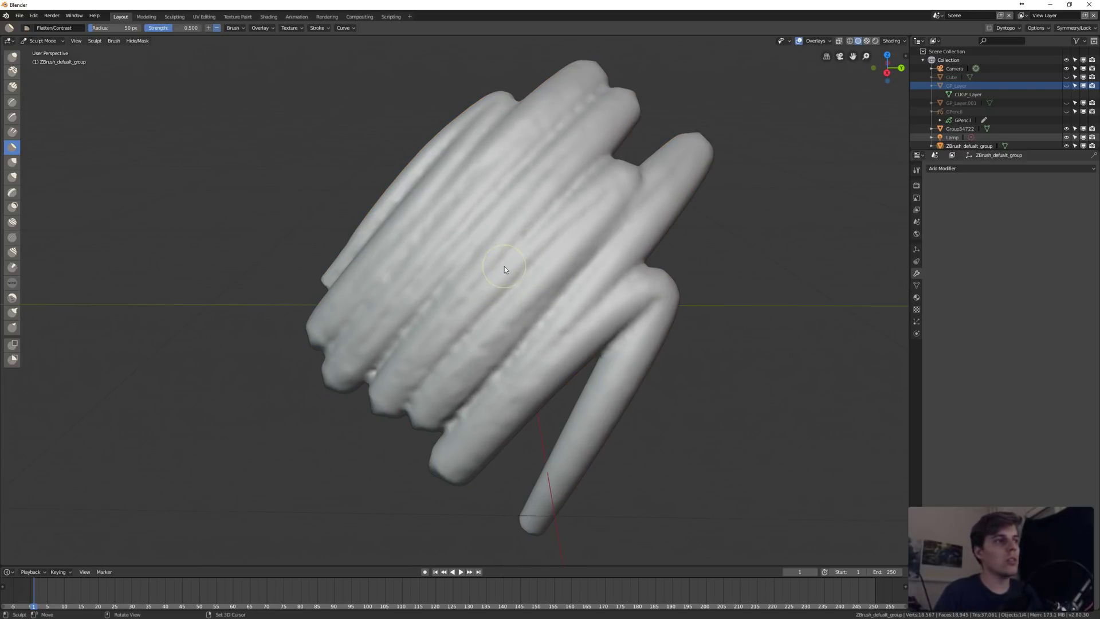
mouse_move(567, 203)
left_mouse_down()
mouse_move(558, 211)
mouse_move(550, 200)
mouse_move(478, 265)
mouse_move(464, 246)
mouse_move(515, 257)
left_mouse_up()
Set the Flatten/Contrast brush radius to 145 px and flatten the ridges across the scribble's middle and lower area
key("f")
left_click(527, 264)
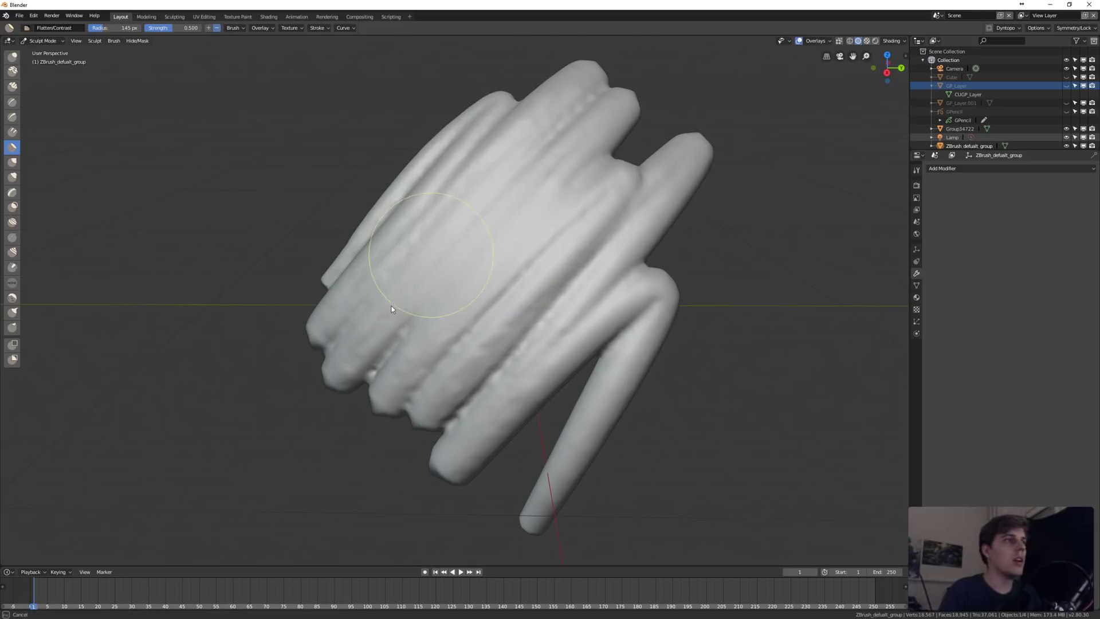
mouse_move(437, 347)
left_mouse_down()
mouse_move(467, 405)
mouse_move(487, 400)
left_mouse_up()
middle_click_drag(721, 291, 717, 208, "ctrl")
mouse_move(717, 206)
middle_mouse_down()
mouse_move(734, 272)
mouse_move(754, 270)
middle_mouse_up()
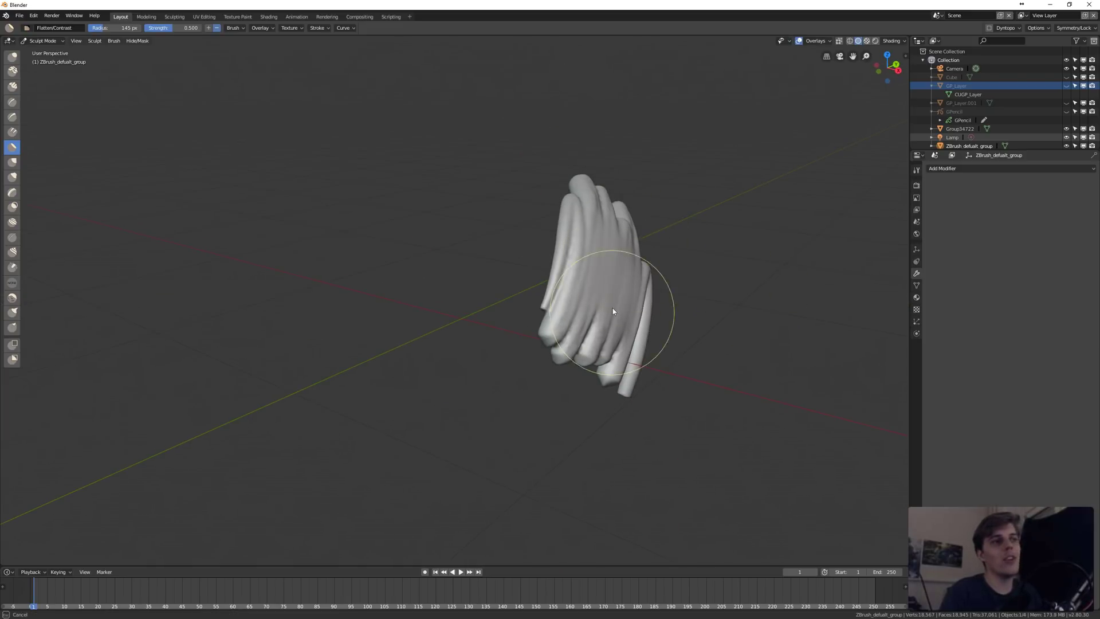
mouse_move(591, 218)
middle_mouse_down()
mouse_move(756, 219)
mouse_move(611, 218)
mouse_move(679, 248)
mouse_move(603, 241)
middle_mouse_up()
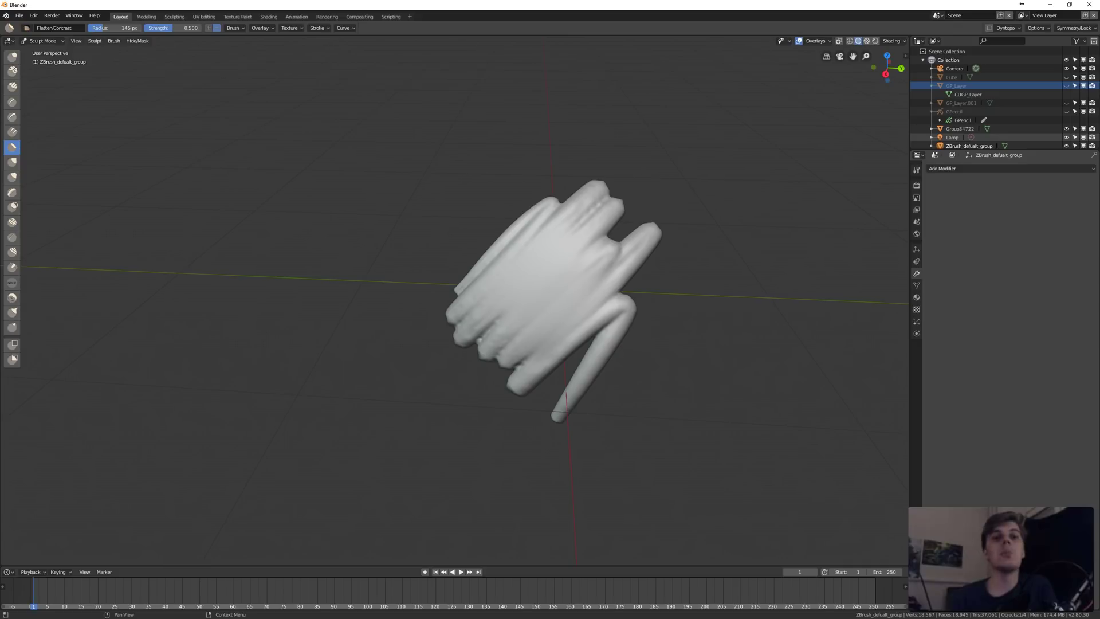
Bring the IrfanView window with greasemesh_m1.gif over the scene to view the animation, and return to Blender
left_click_drag(1099, 158, 706, 153)
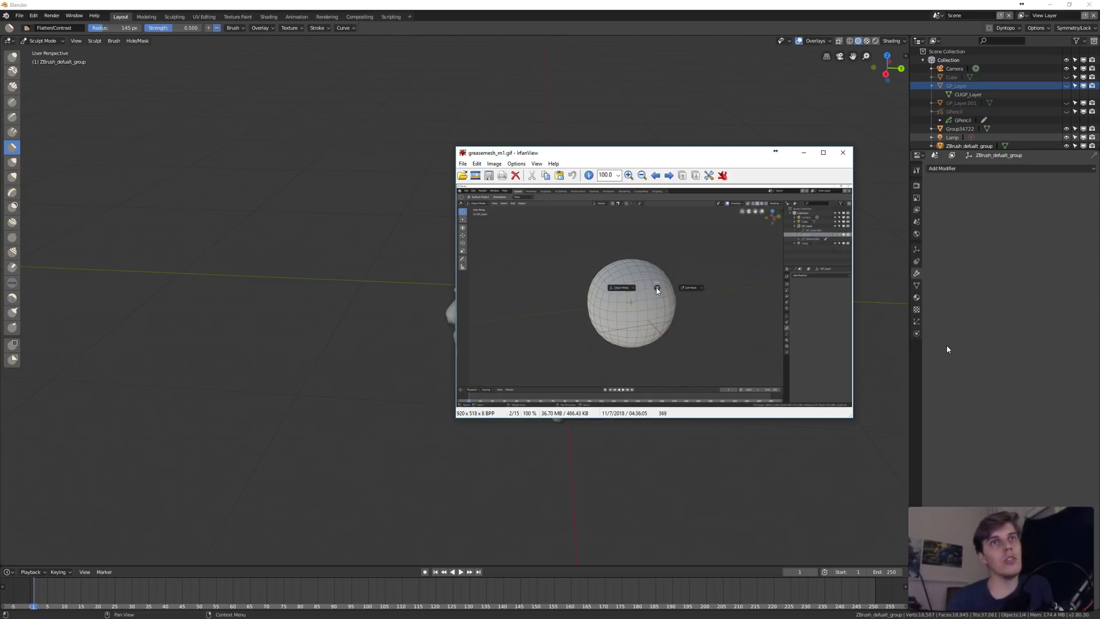
left_click(563, 77)
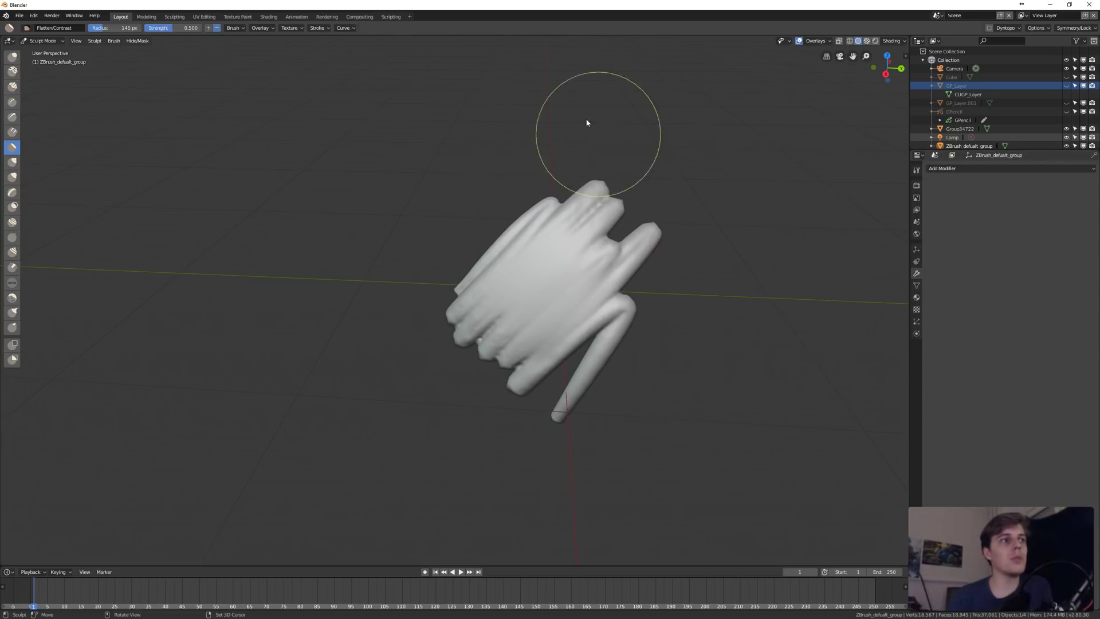